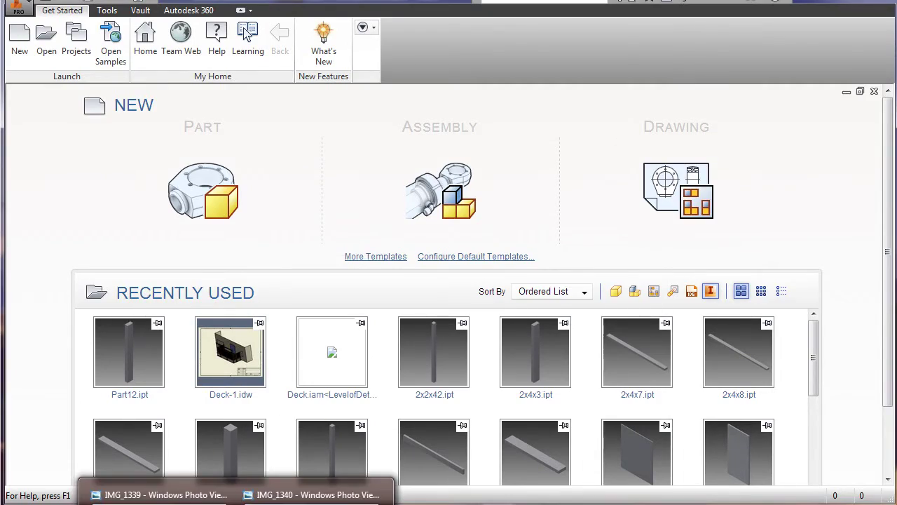
- Review the vise and saddle detail reference photos, then put them away
click(329, 489)
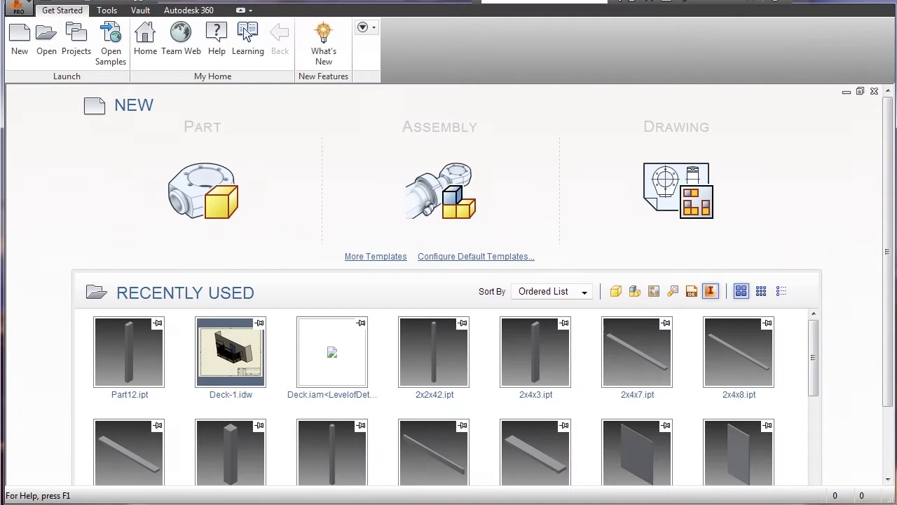
click(316, 495)
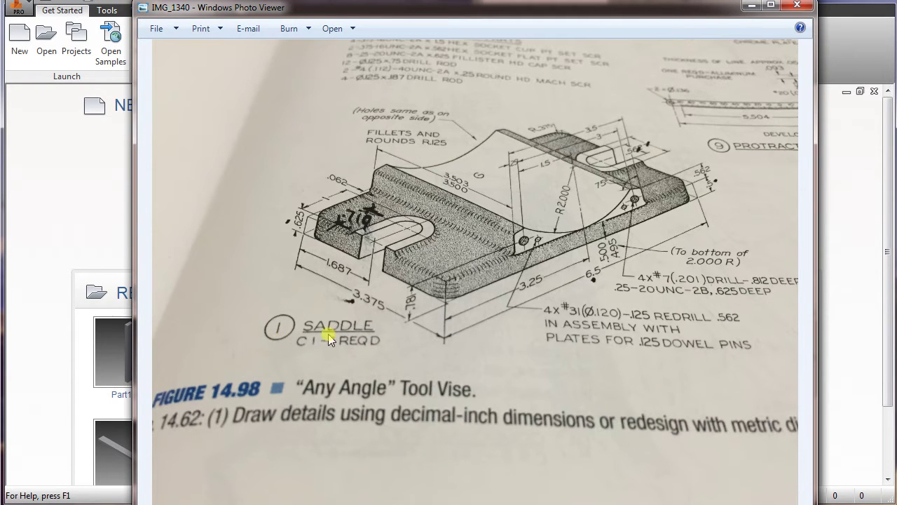
click(750, 8)
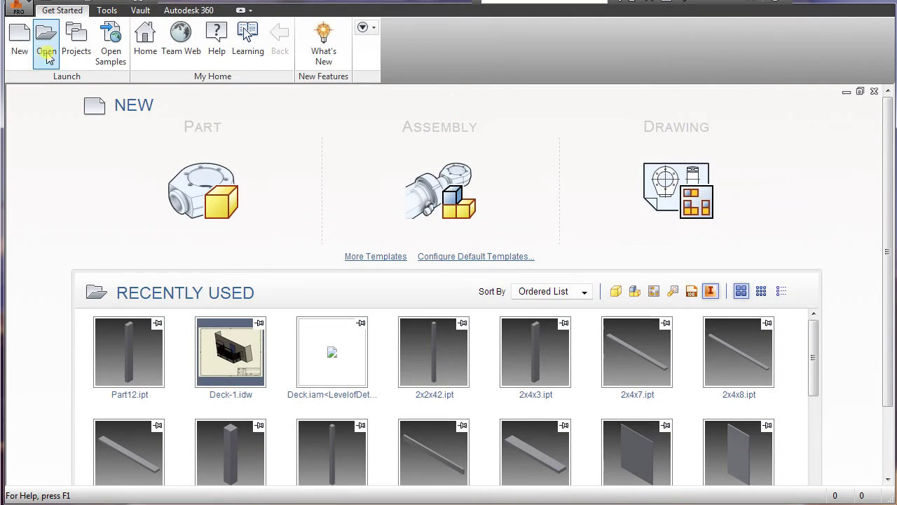
- Create a new Standard (in) part and start a 2D sketch on the XZ plane
click(20, 35)
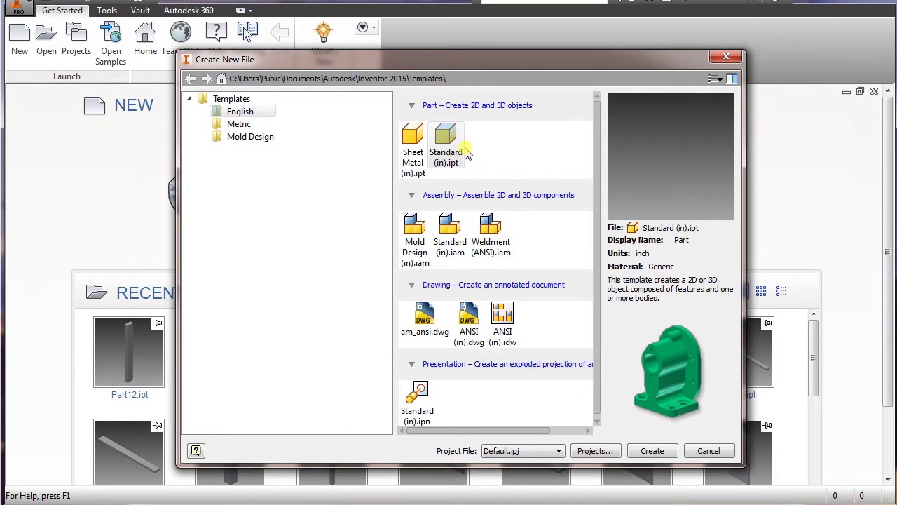
click(652, 450)
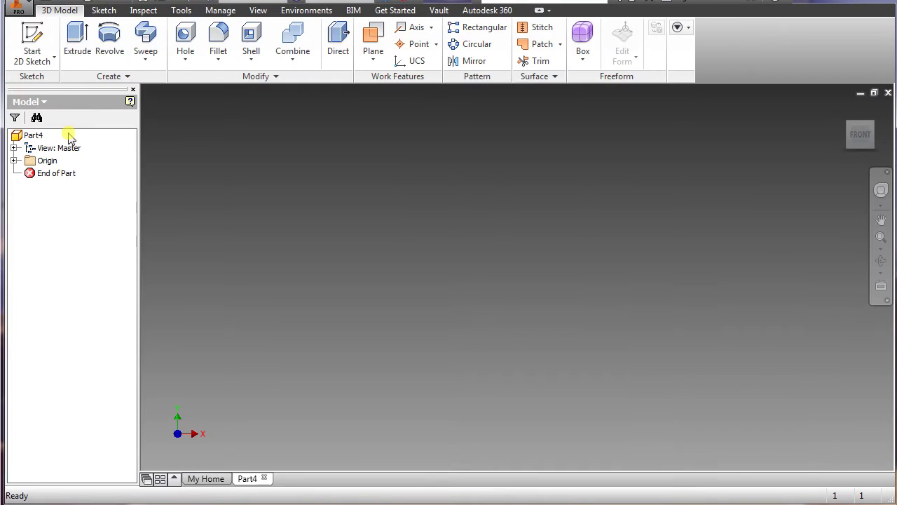
click(31, 38)
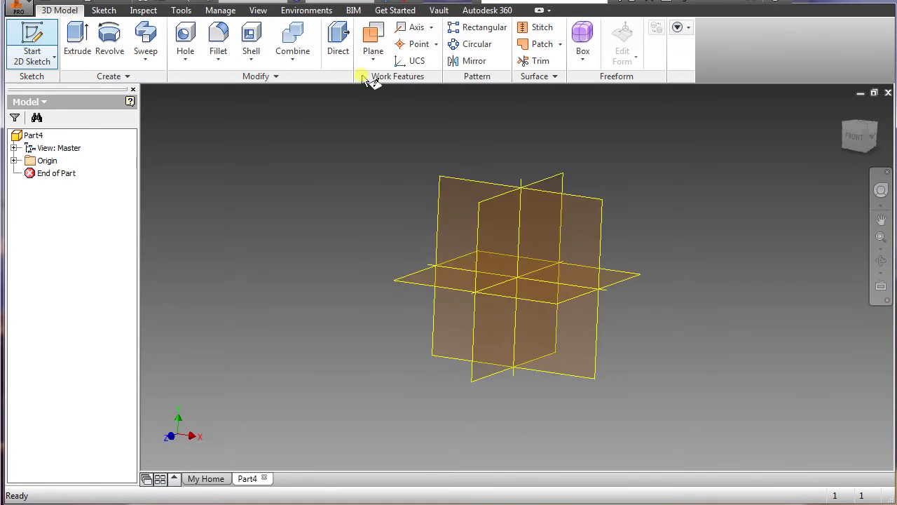
click(394, 280)
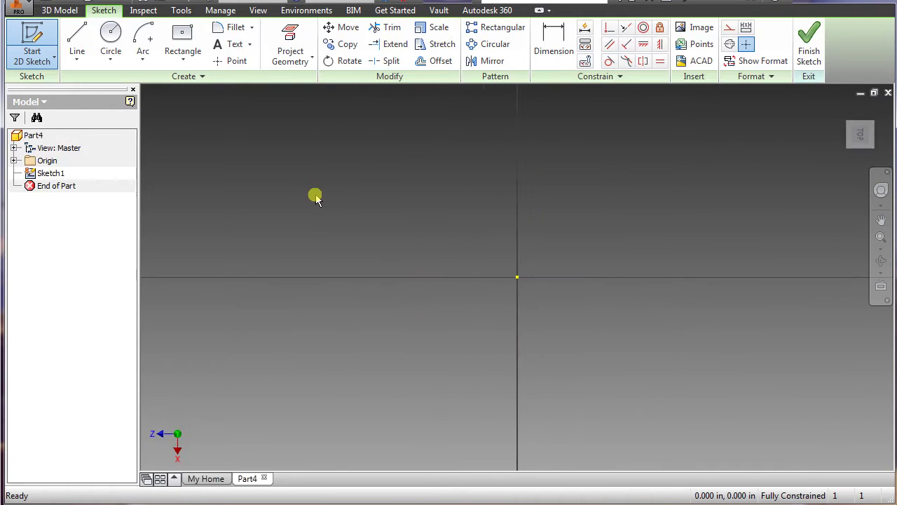
- Draw a center-point rectangle at the origin, 3.375 by 6.5
click(184, 63)
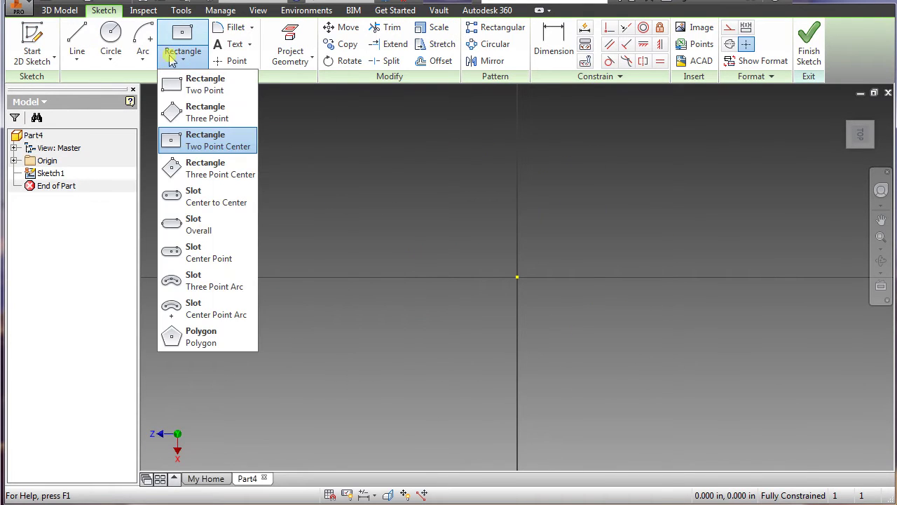
click(221, 151)
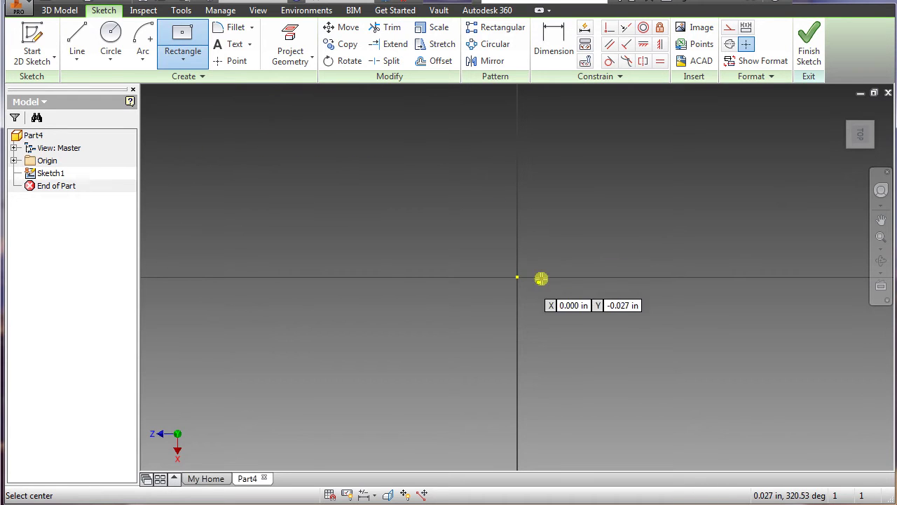
click(518, 278)
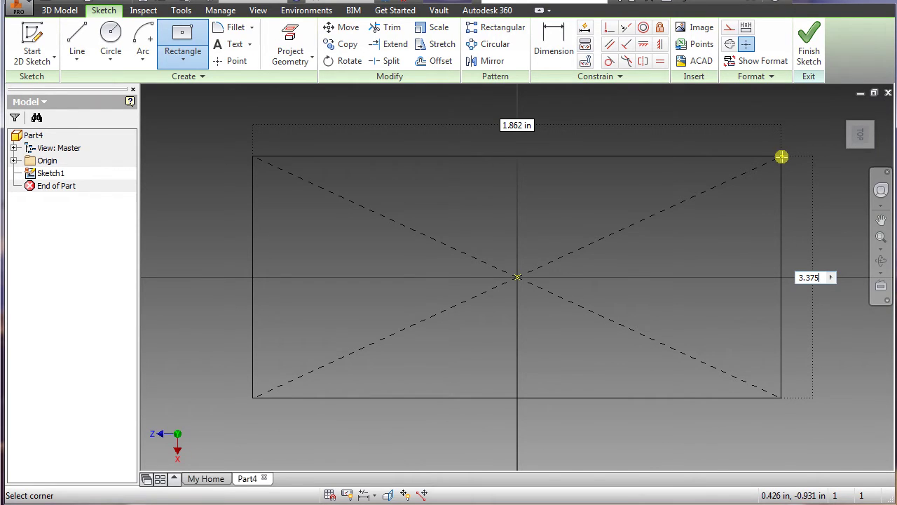
text(3.375)
key(Tab)
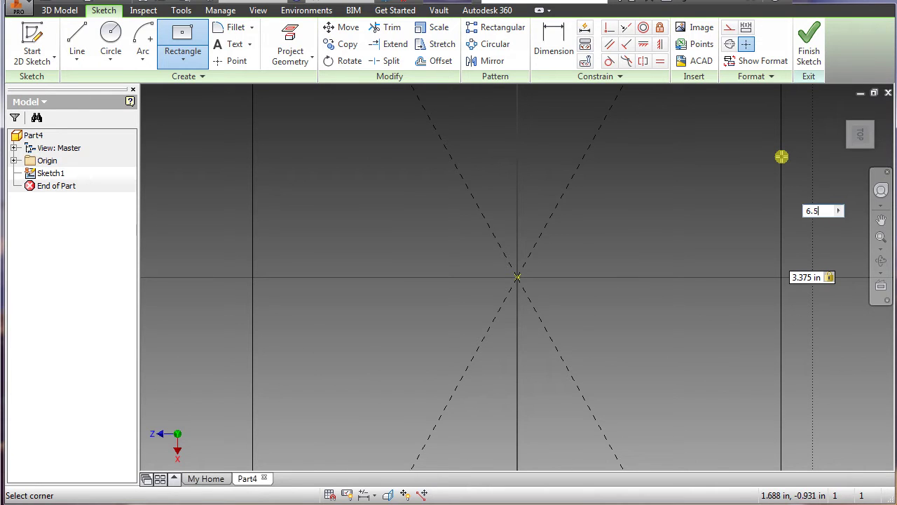
key(Tab)
key(Return)
scroll(605, 348, down, 2)
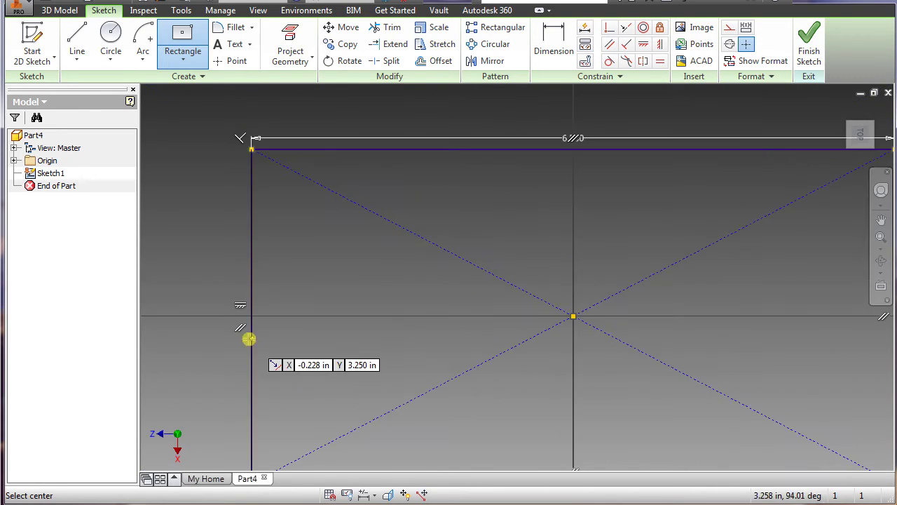
- Draw a circle near the left edge and dimension its centre 0 vertically from the origin
click(118, 40)
click(328, 275)
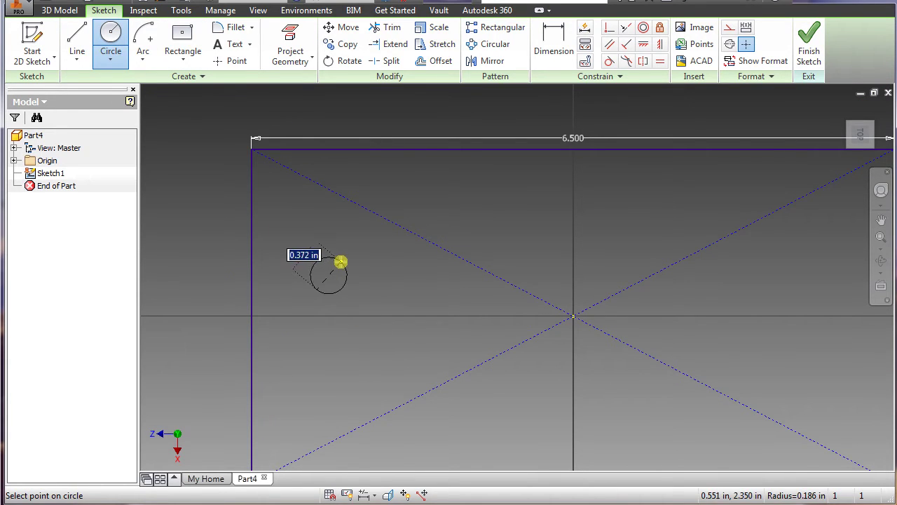
click(340, 261)
click(562, 40)
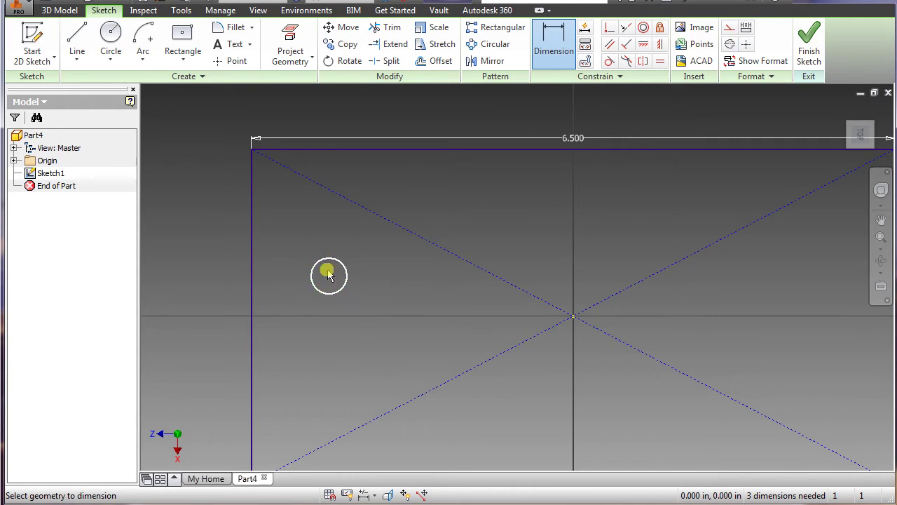
click(574, 316)
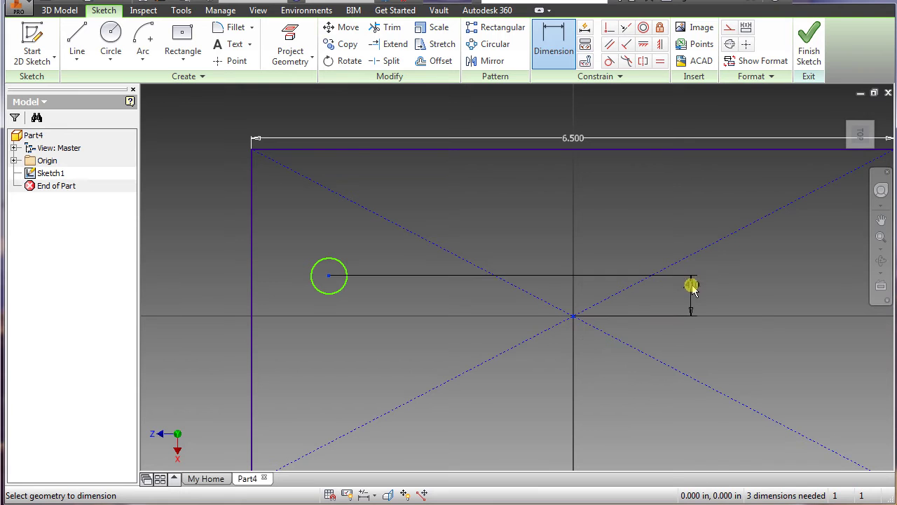
click(693, 287)
text(0)
key(Return)
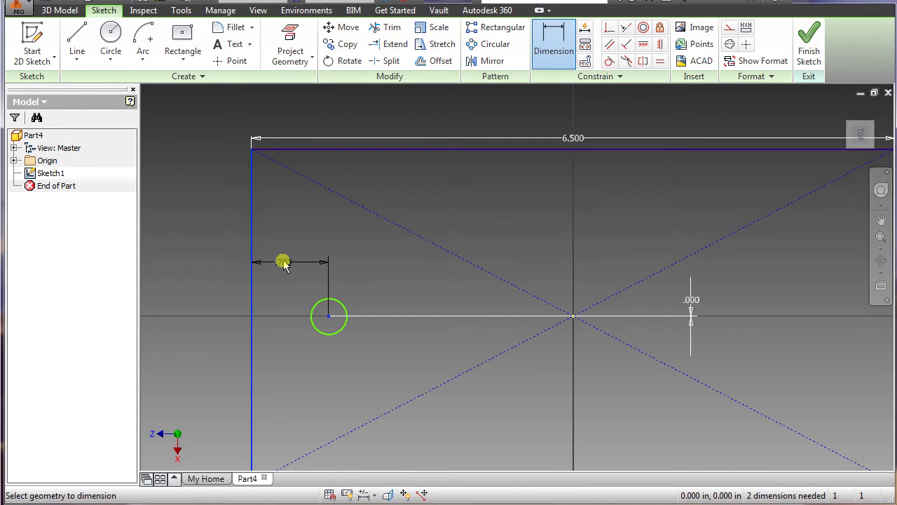
- Dimension the circle .719 from the left edge with a .562 diameter
click(284, 263)
text(.)
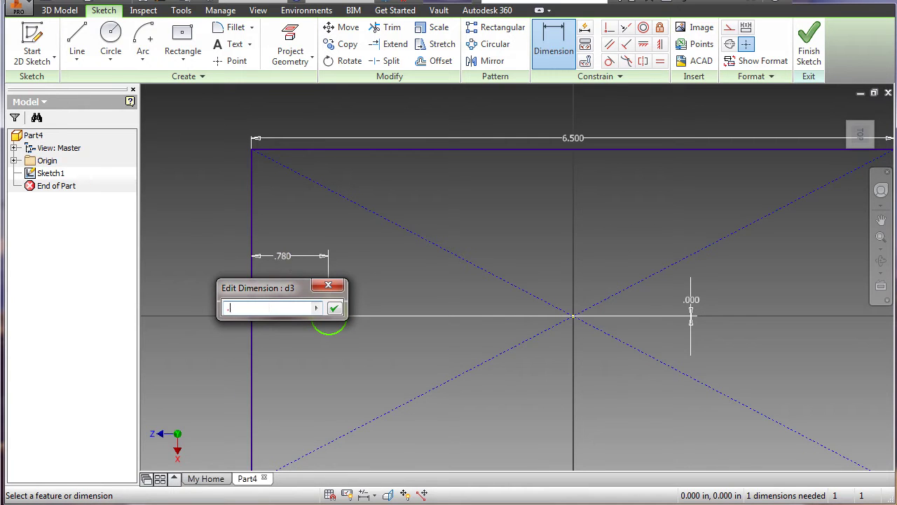
text(719)
key(Return)
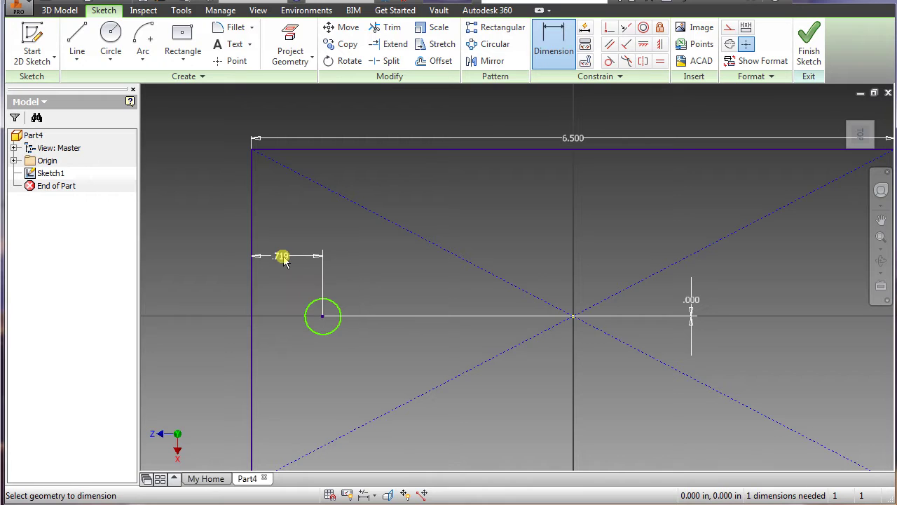
click(325, 316)
click(456, 189)
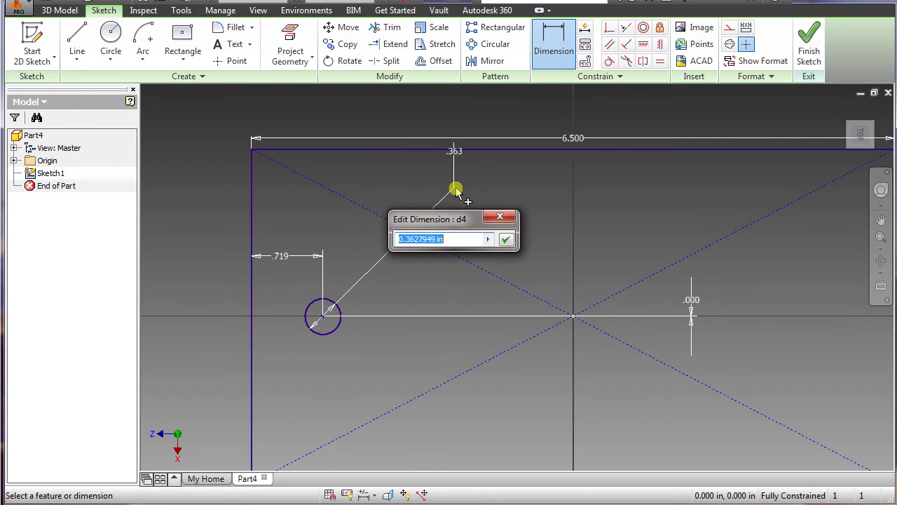
text(.)
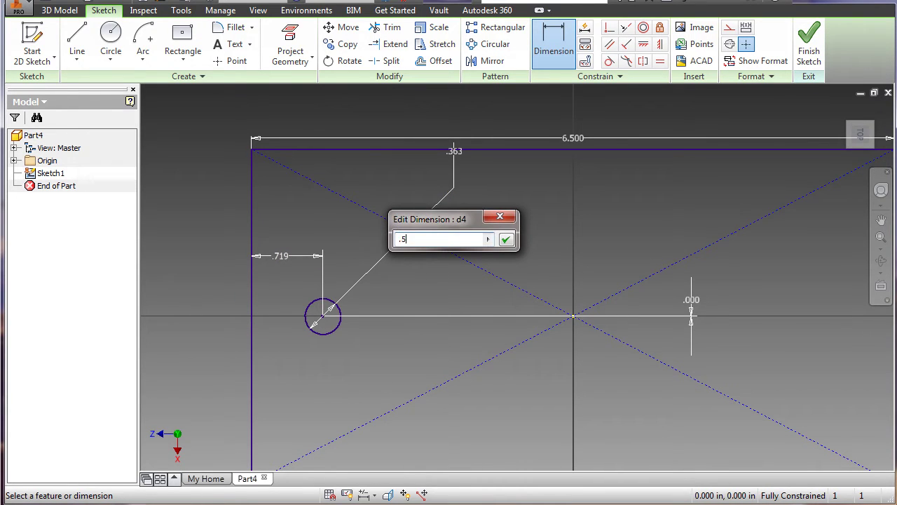
text(562)
key(Return)
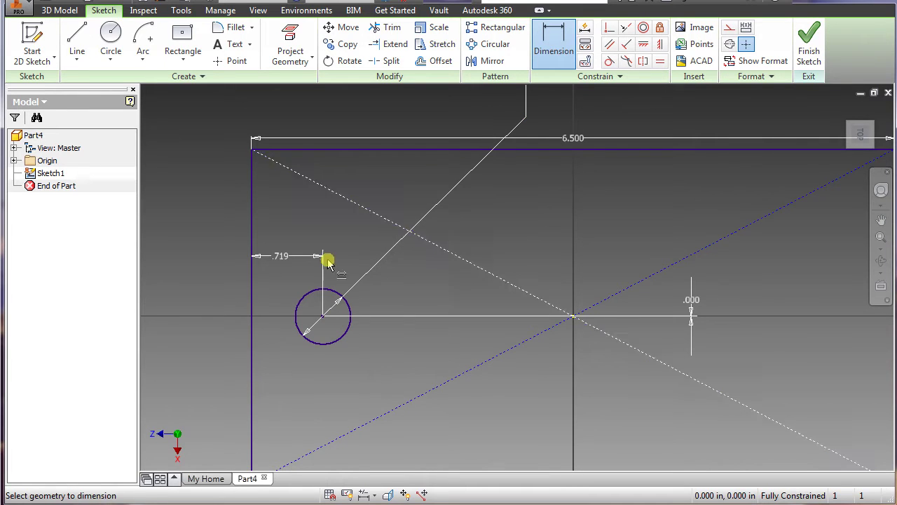
click(77, 39)
- Draw two lines from the circle's top and bottom points to the rectangle's left edge
scroll(184, 286, down, 3)
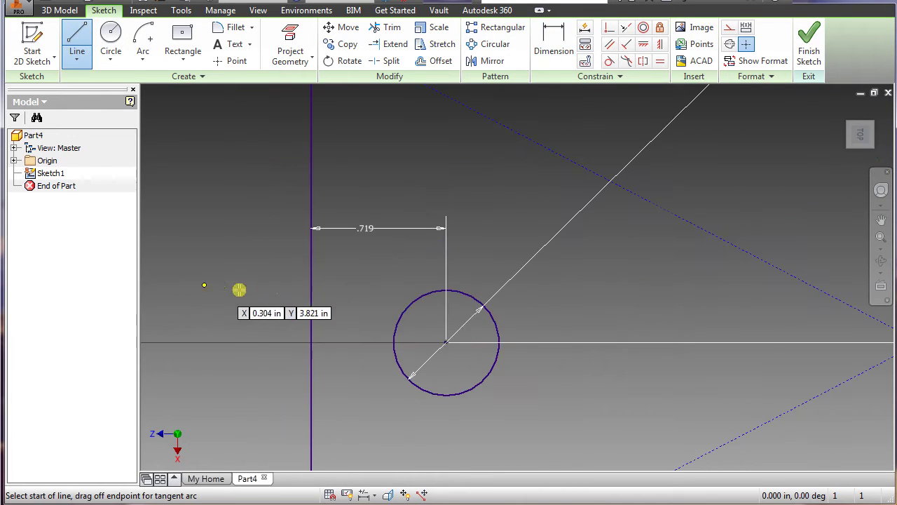
click(447, 289)
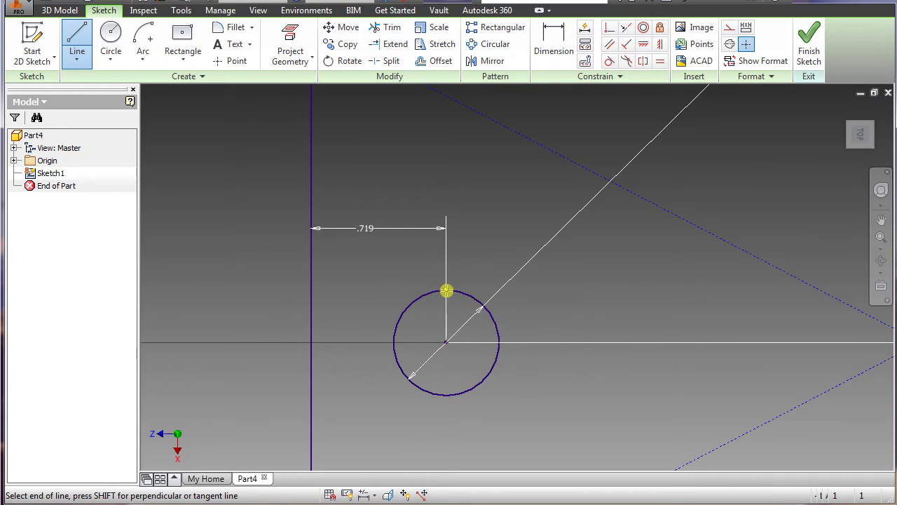
click(311, 292)
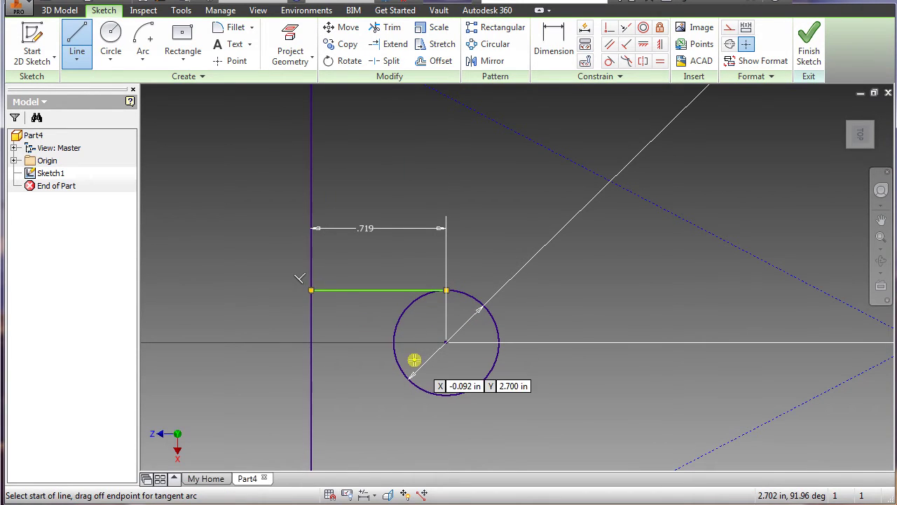
key(Escape)
key(l)
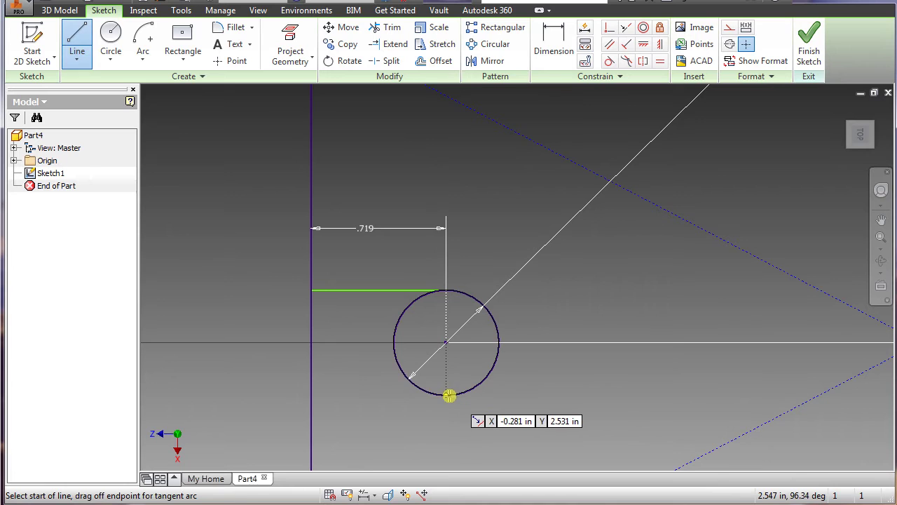
click(447, 395)
click(311, 396)
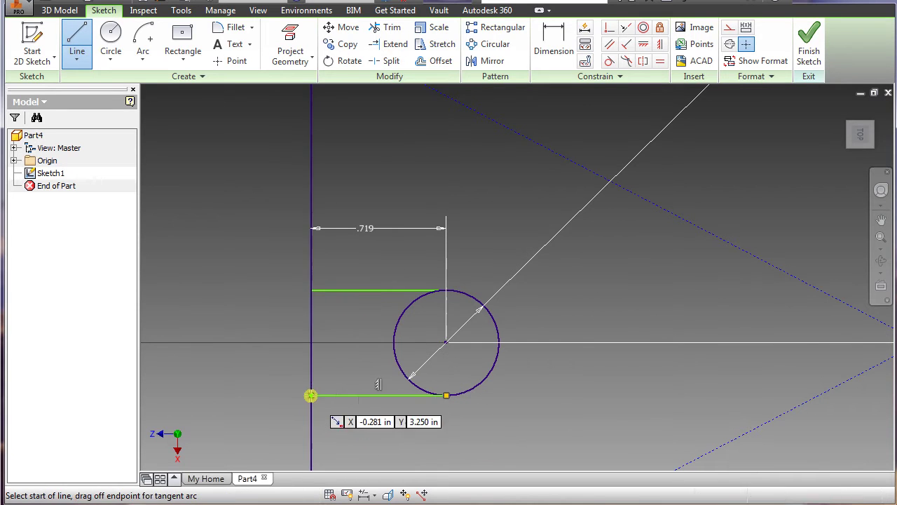
key(Escape)
- Trim away the circle's left half to form the slot
click(386, 31)
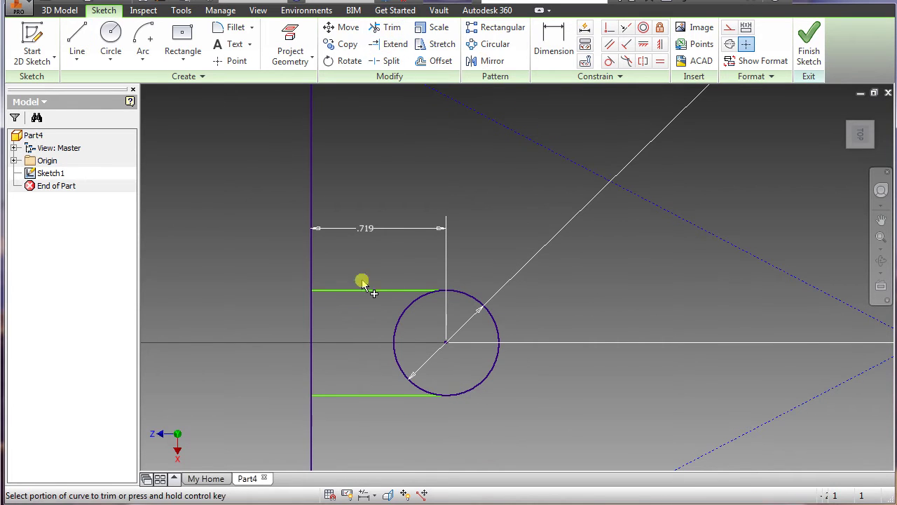
click(396, 327)
key(Escape)
scroll(366, 344, up, 4)
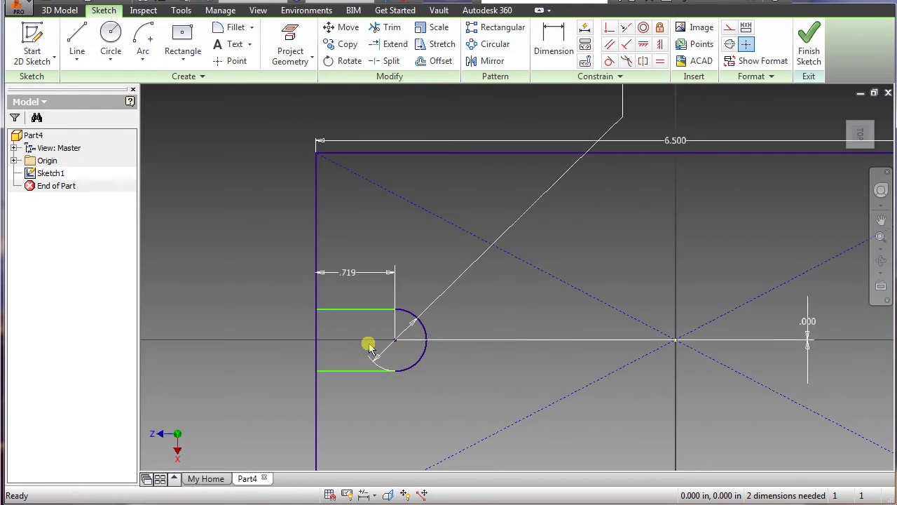
- Draw a vertical line up from the rectangle's centre point
click(77, 42)
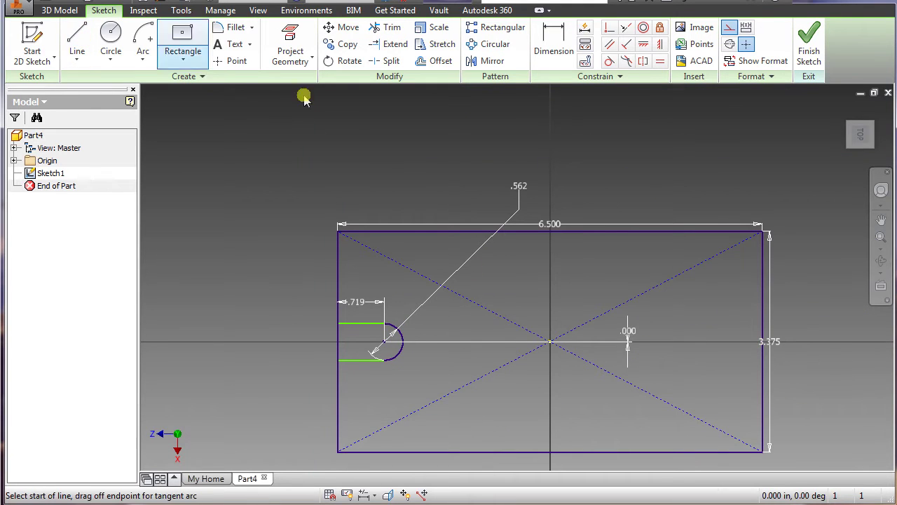
click(552, 341)
click(550, 288)
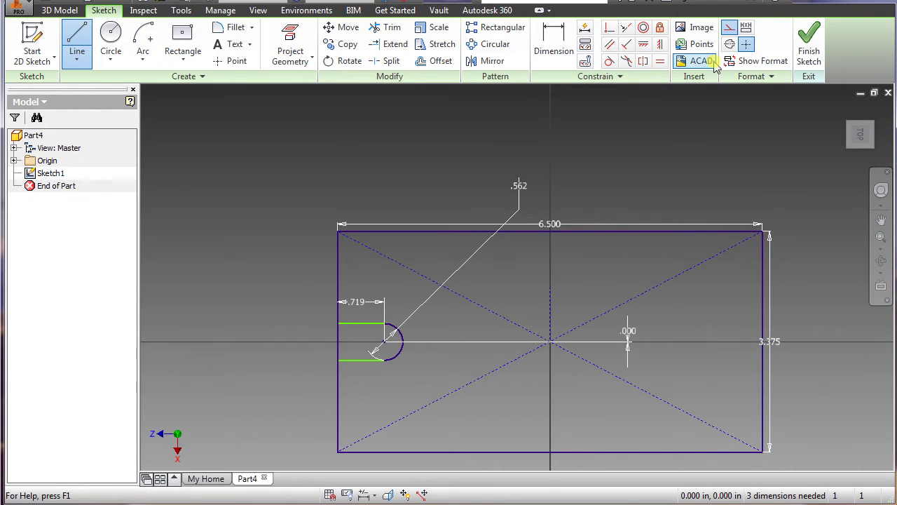
key(Escape)
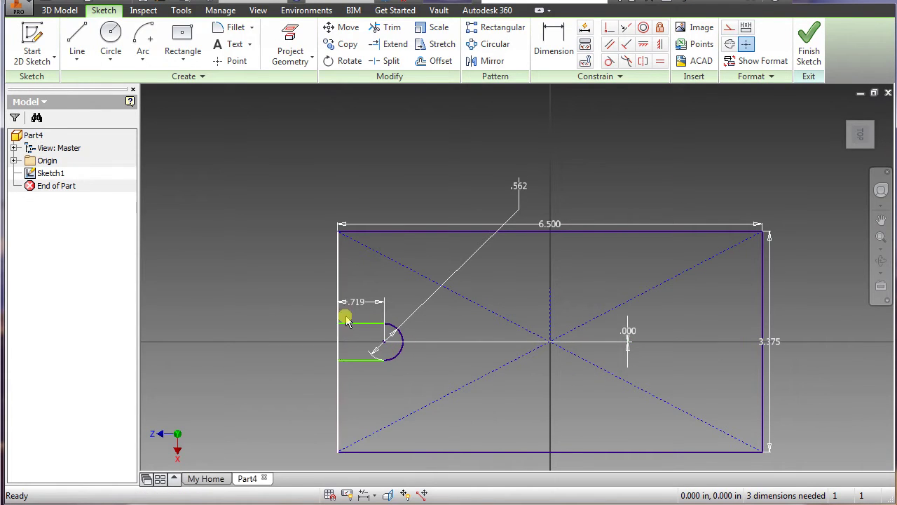
- Mirror the slot's arc and lines across the vertical centre line to the right end
click(490, 61)
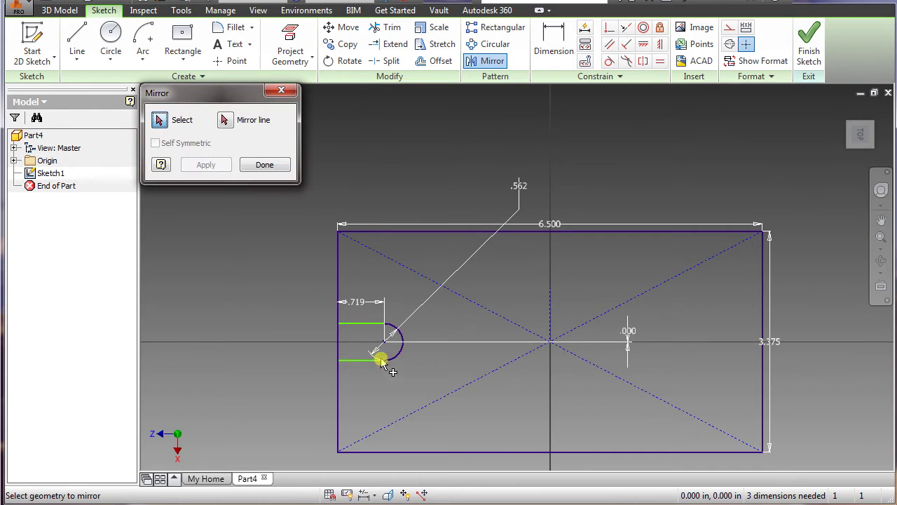
click(394, 357)
click(366, 359)
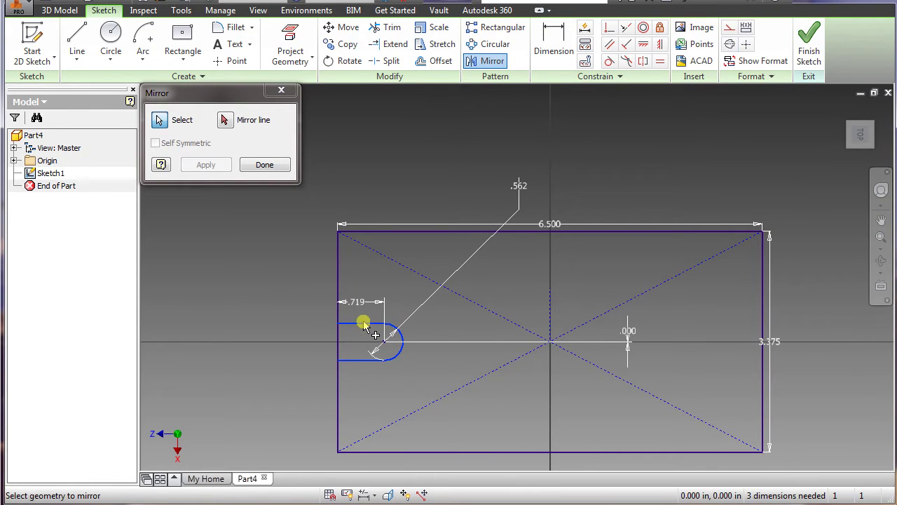
click(225, 122)
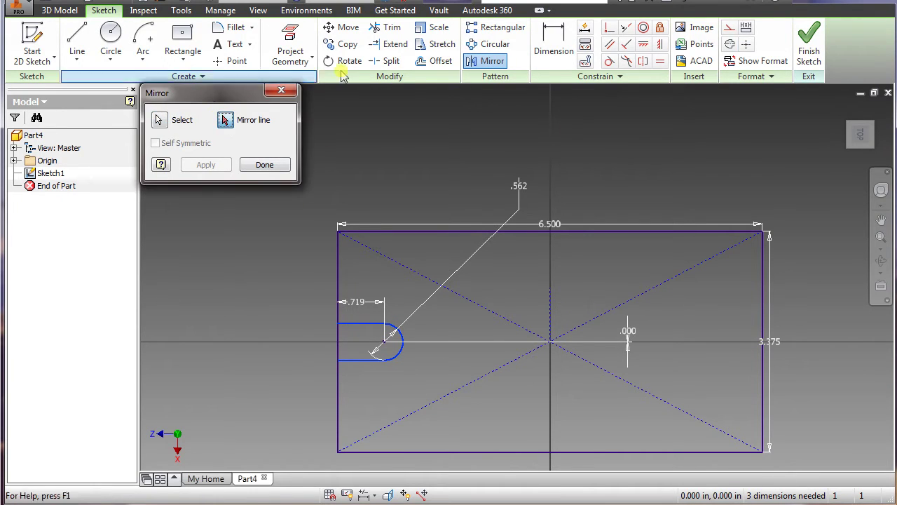
click(550, 309)
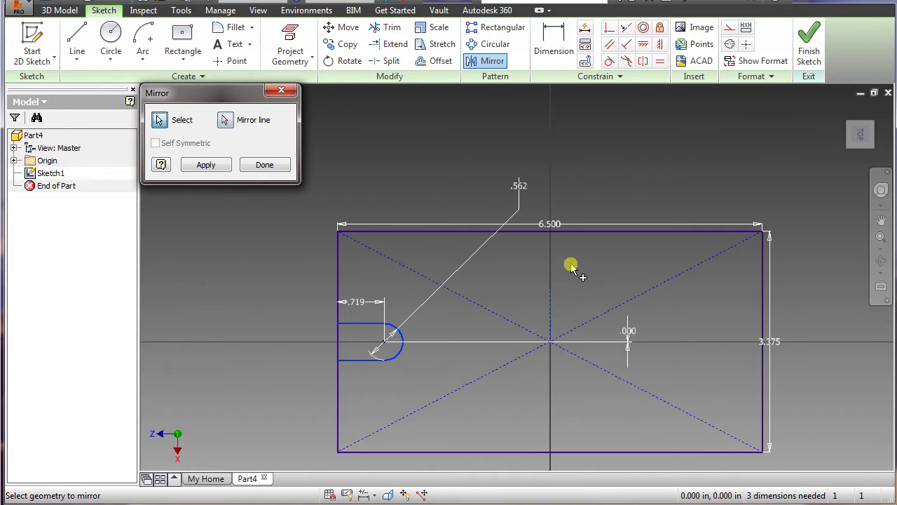
click(210, 167)
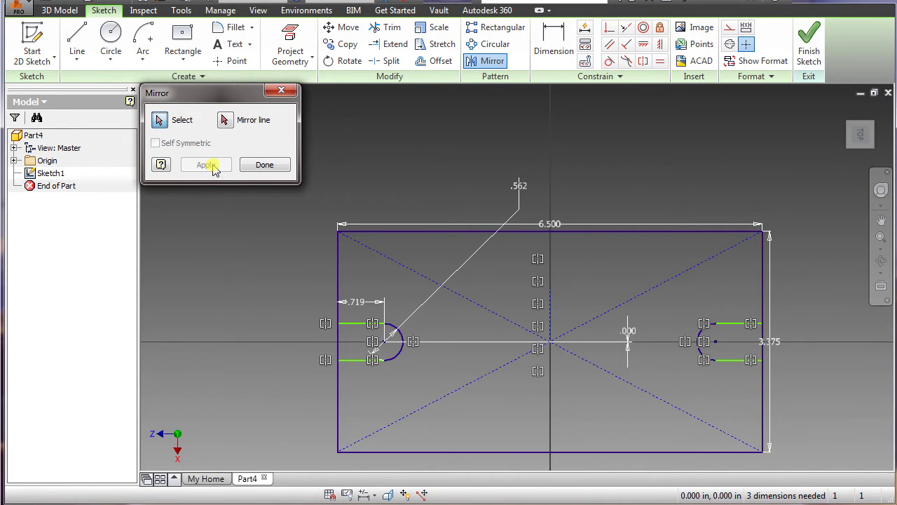
click(281, 93)
- Trim the rectangle edge segments across both slots and finish Sketch1
click(387, 28)
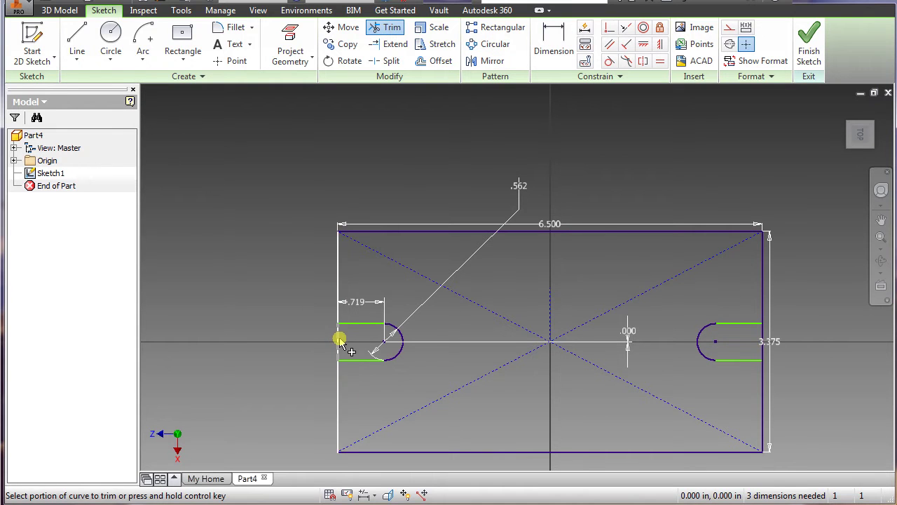
click(339, 342)
click(763, 339)
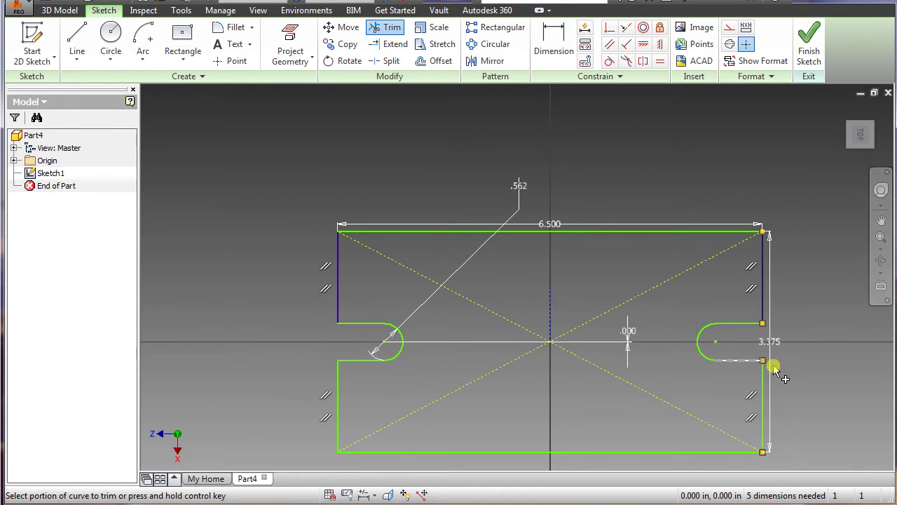
scroll(764, 361, down, 2)
scroll(762, 364, up, 3)
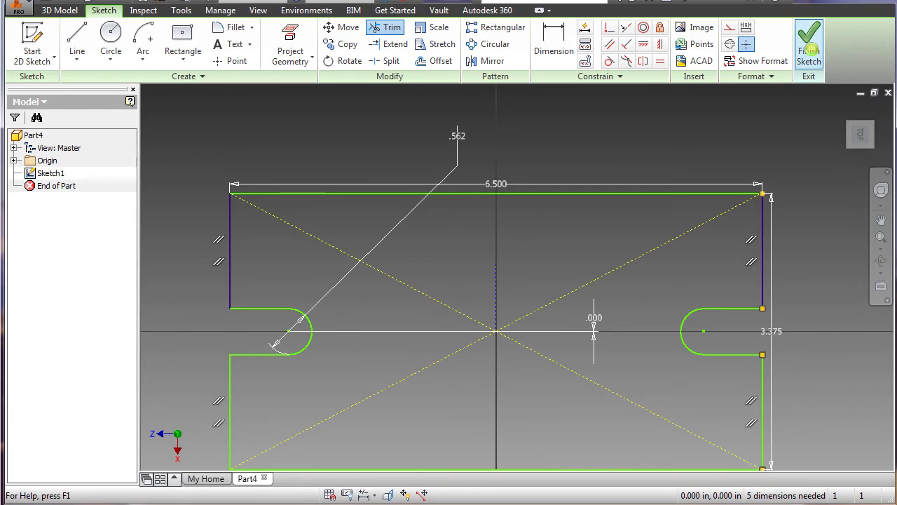
click(809, 50)
- Extrude the slotted outline 1 in into a solid plate and select its top face
scroll(640, 261, down, 5)
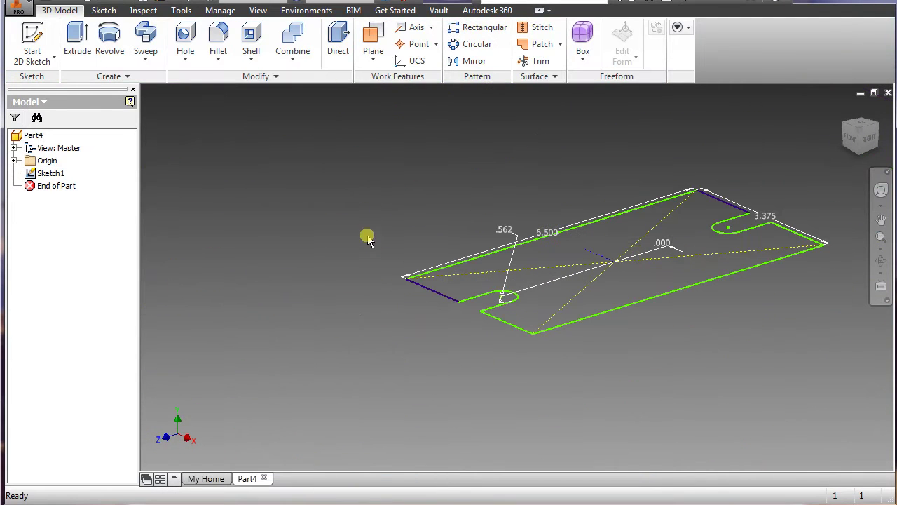
click(77, 39)
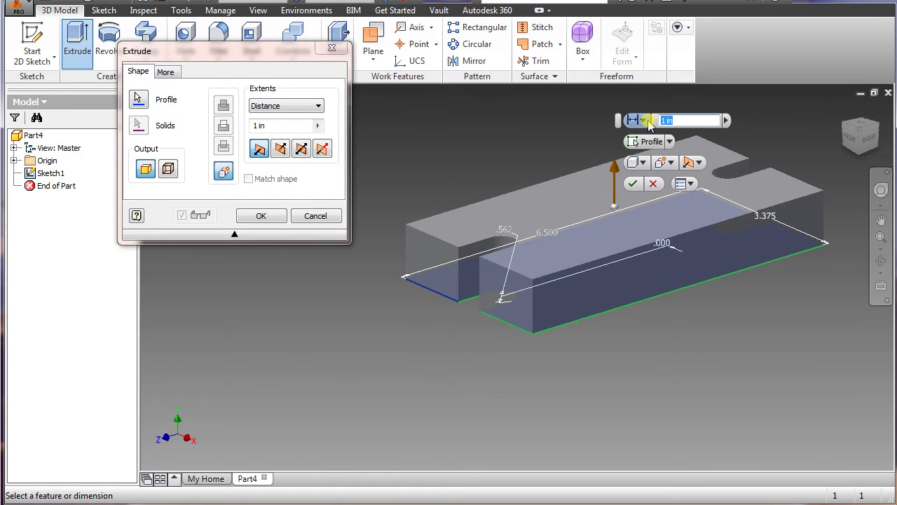
key(Return)
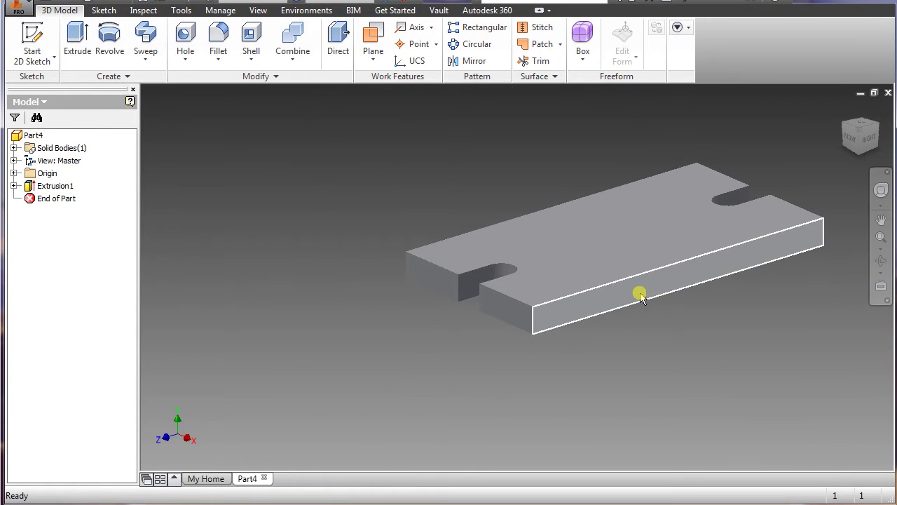
scroll(612, 293, down, 3)
click(574, 238)
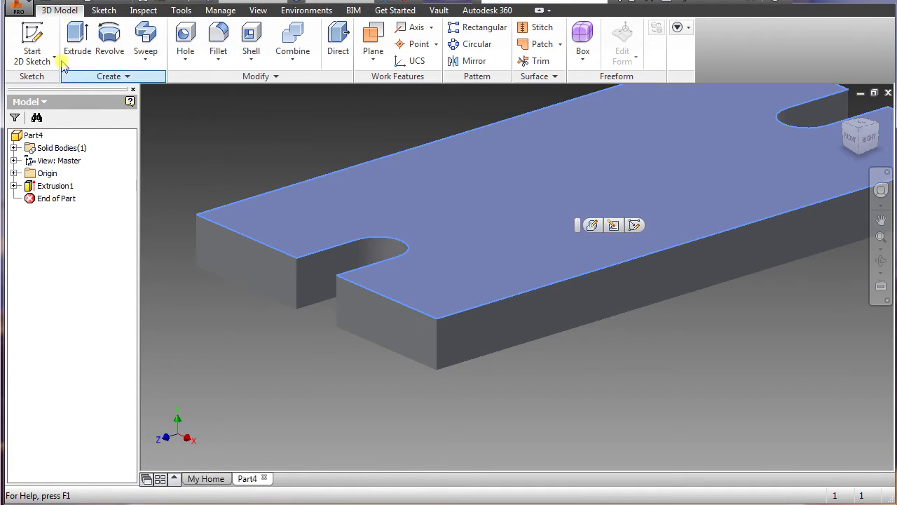
- On the top face, sketch a center-point arc around the left slot's end
click(634, 225)
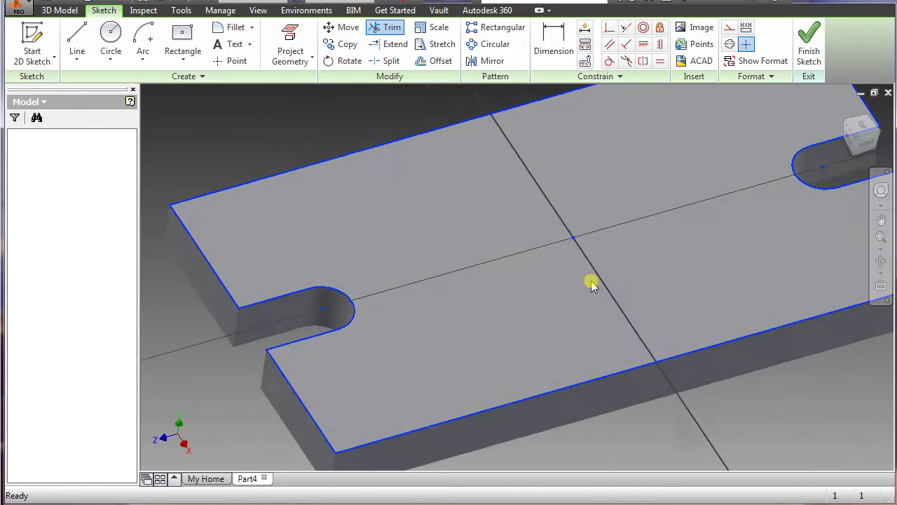
click(141, 60)
click(164, 141)
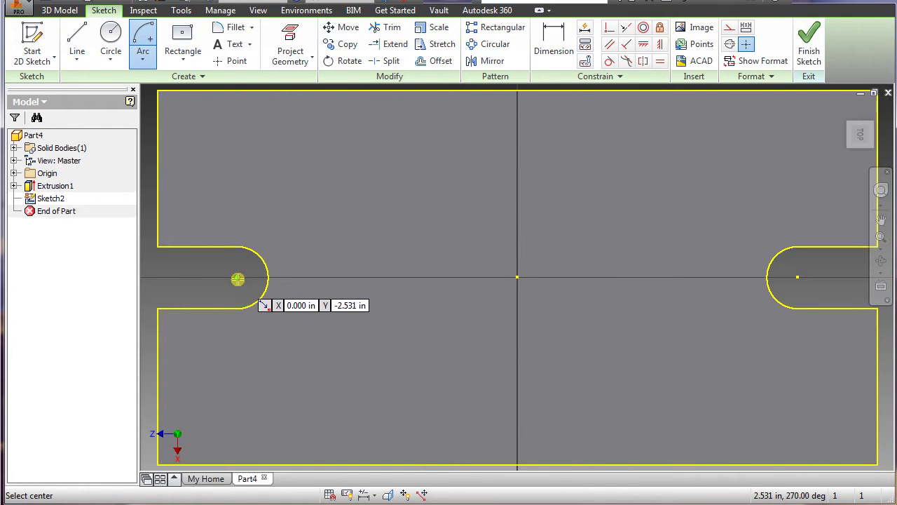
click(238, 279)
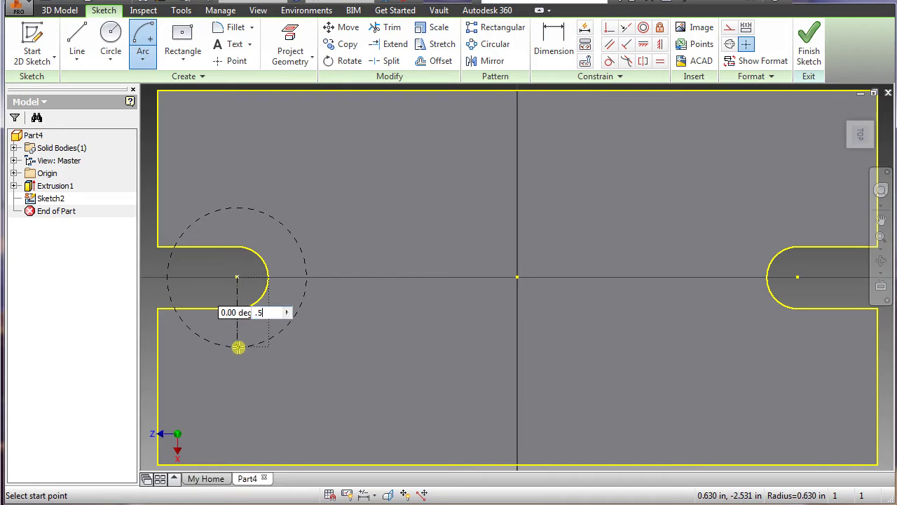
click(238, 347)
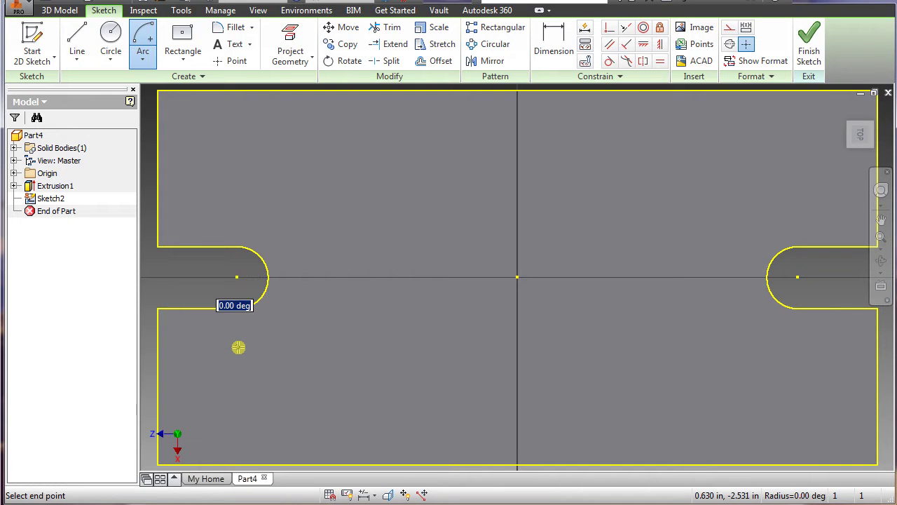
click(237, 219)
- Join the arc's ends to the left edge with two lines and finish the sketch
key(l)
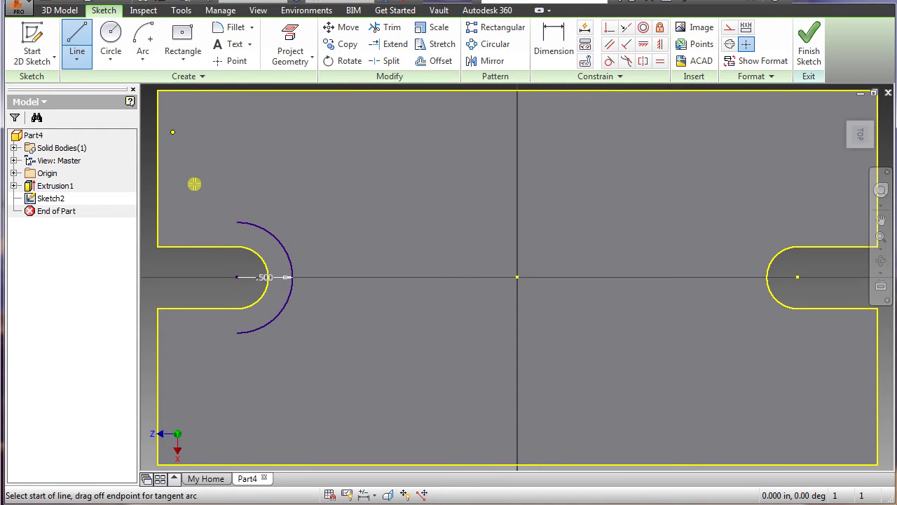
click(237, 222)
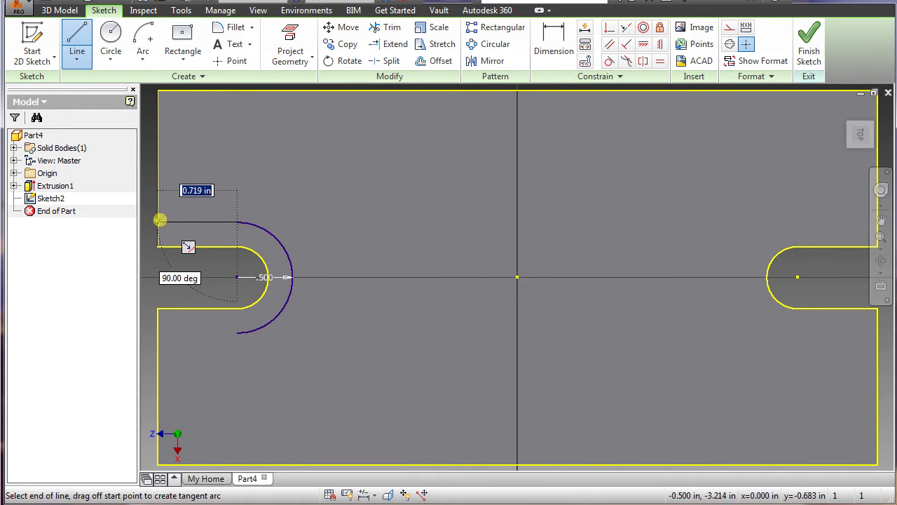
double_click(158, 222)
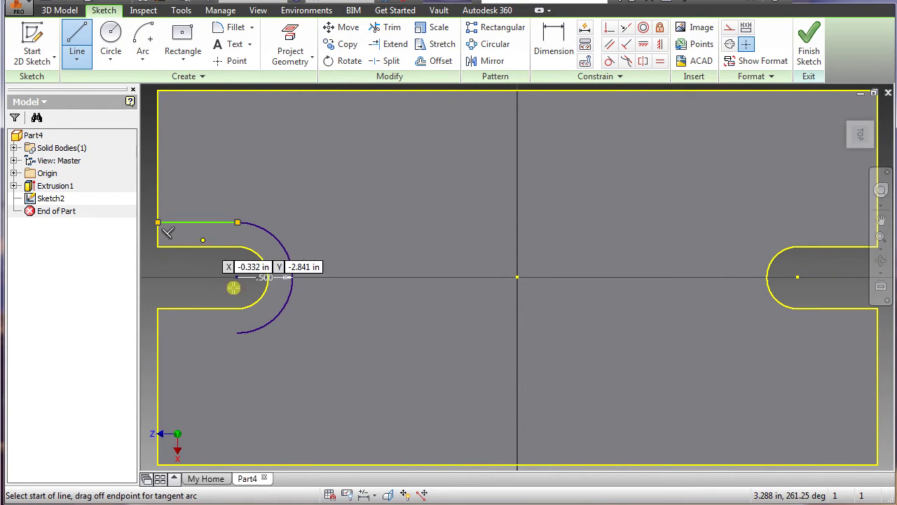
click(238, 332)
double_click(156, 335)
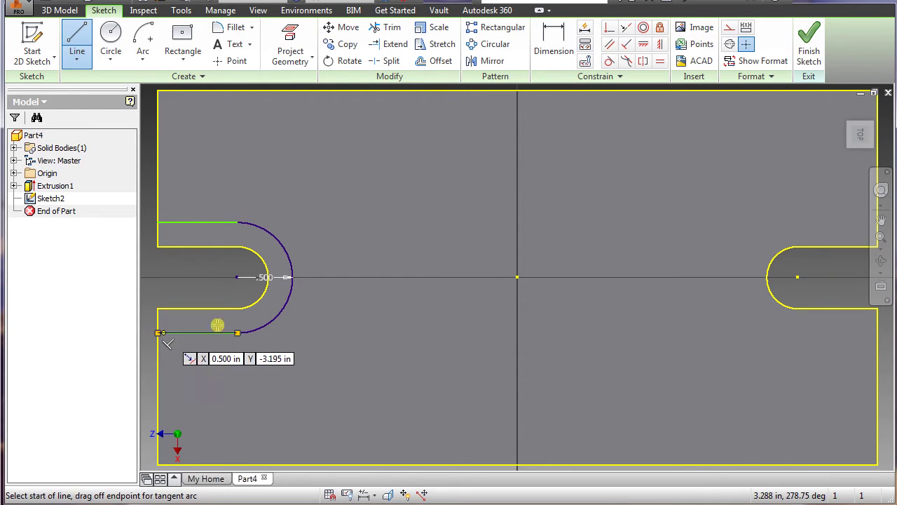
key(Escape)
click(810, 45)
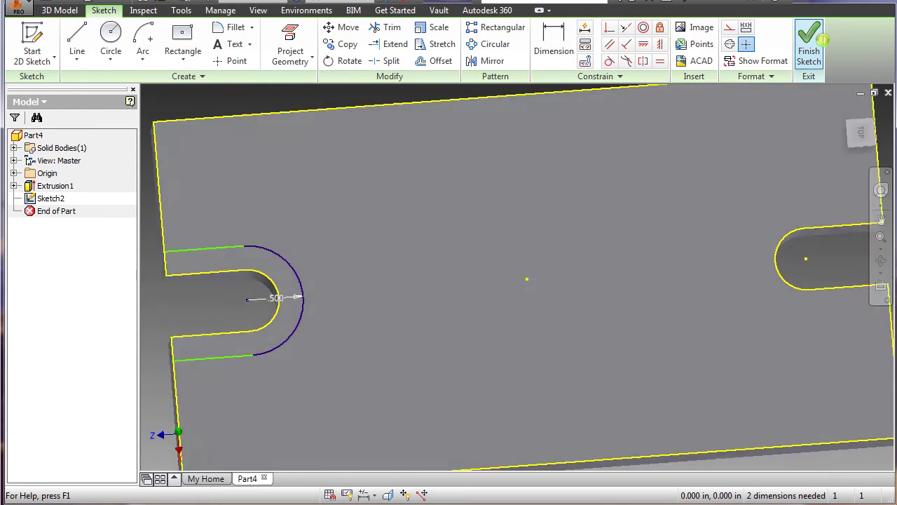
- Extrude the ring region between the arc and left slot .125 in
click(77, 38)
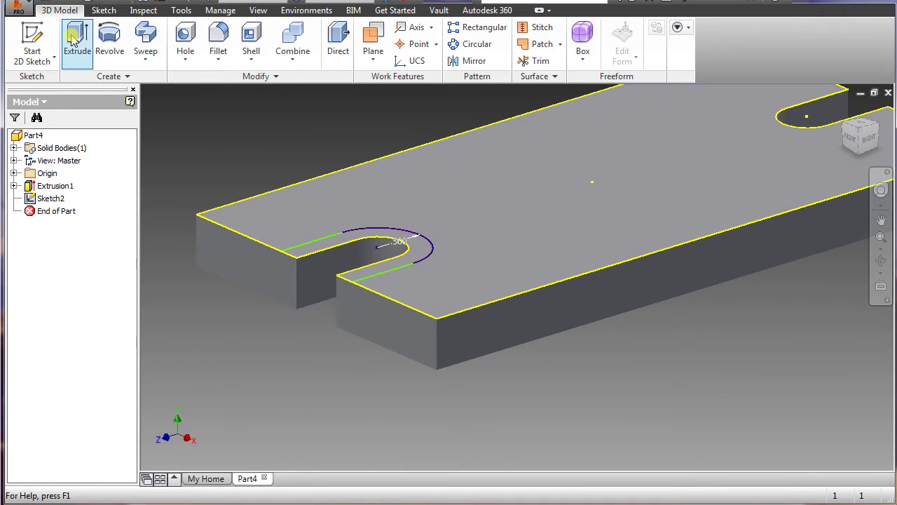
click(412, 247)
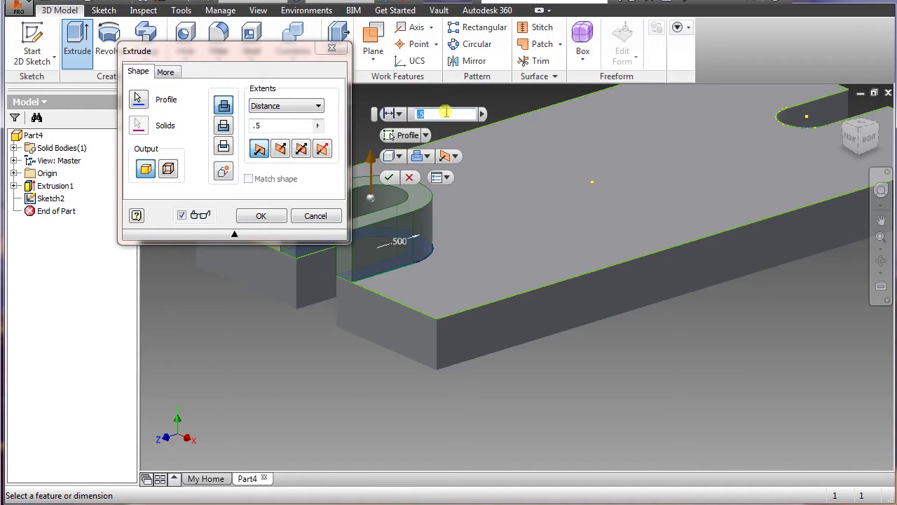
text(.125)
key(Return)
scroll(531, 321, down, 3)
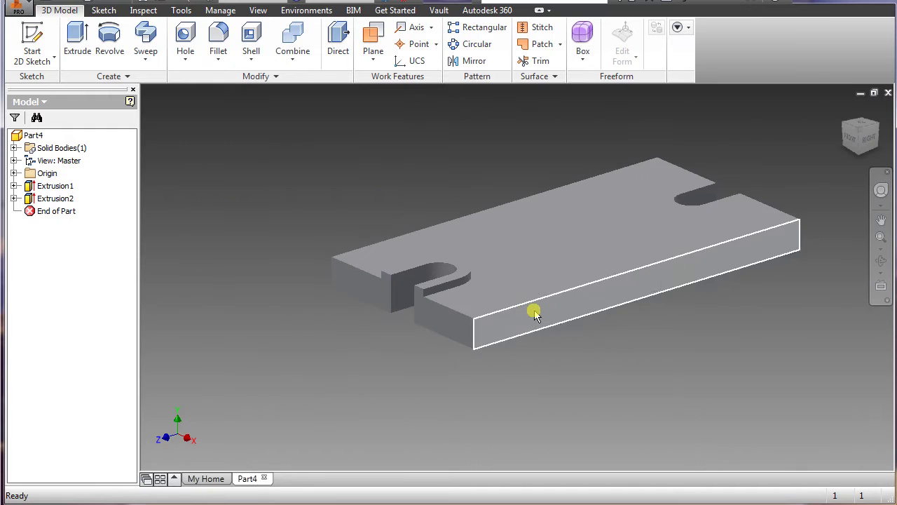
middle_drag(534, 315, 460, 230)
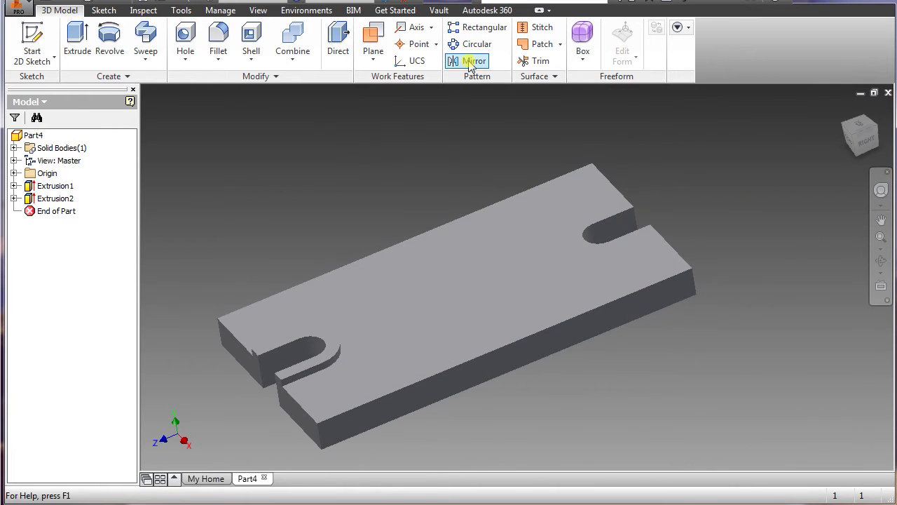
- Mirror the Extrusion2 step feature across the XY Plane to the right end
click(470, 64)
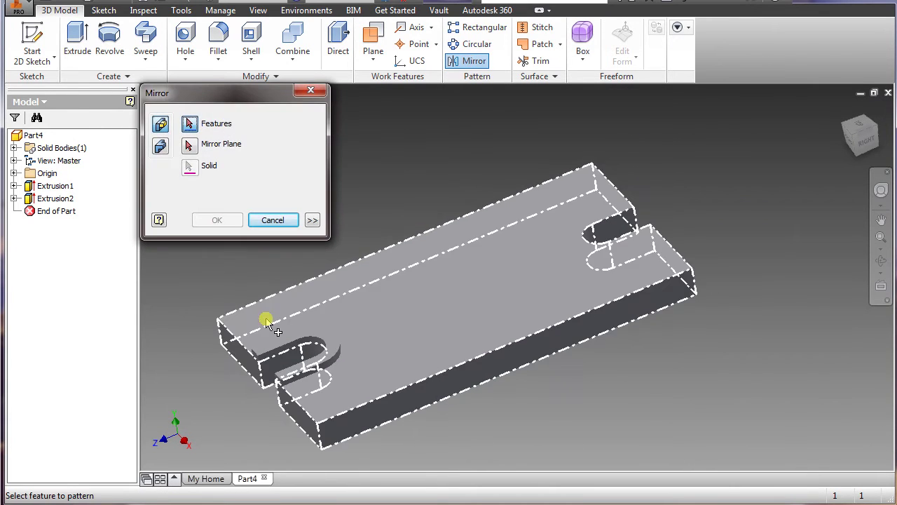
click(324, 343)
click(189, 143)
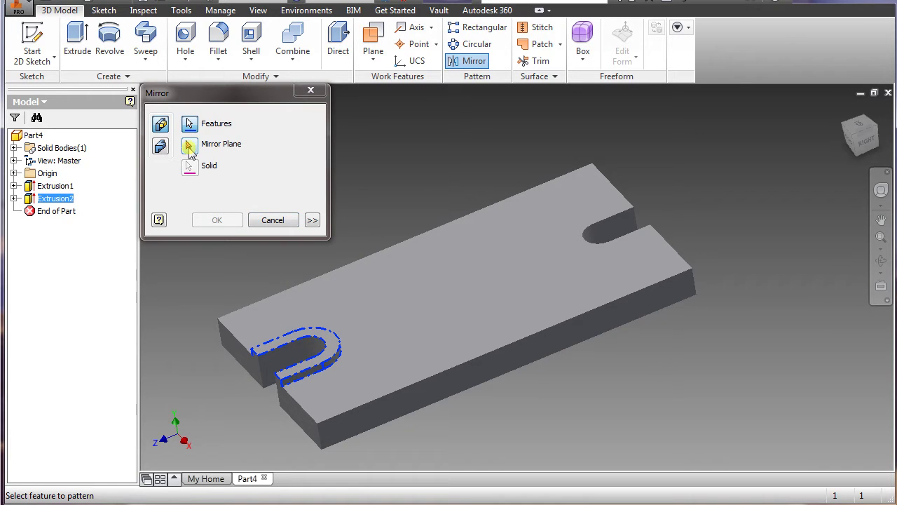
click(14, 173)
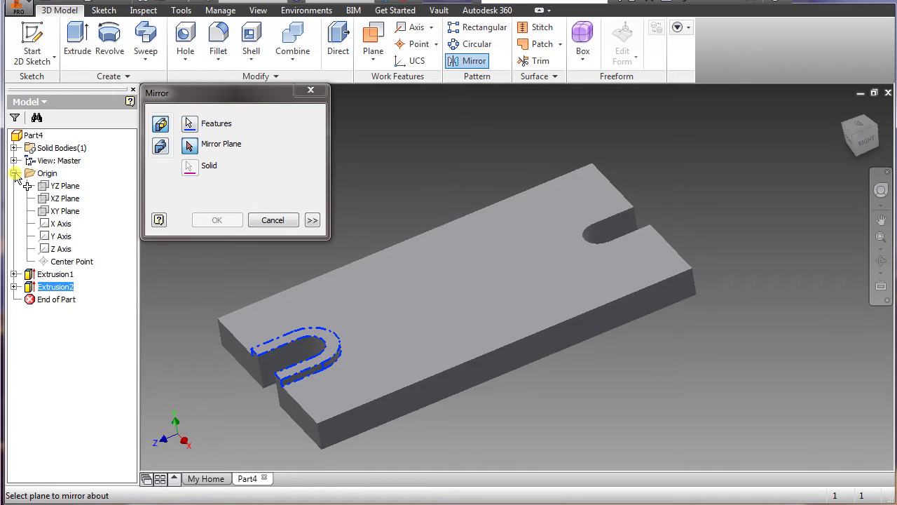
click(64, 211)
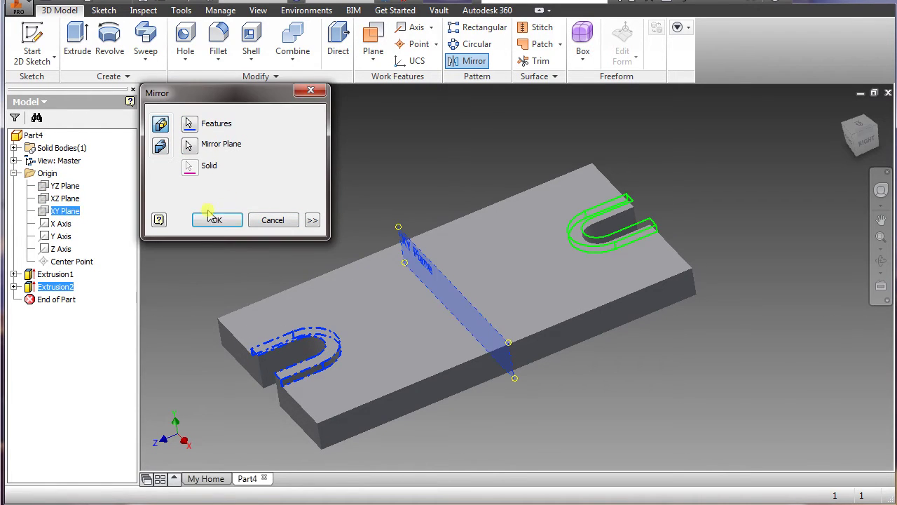
click(218, 220)
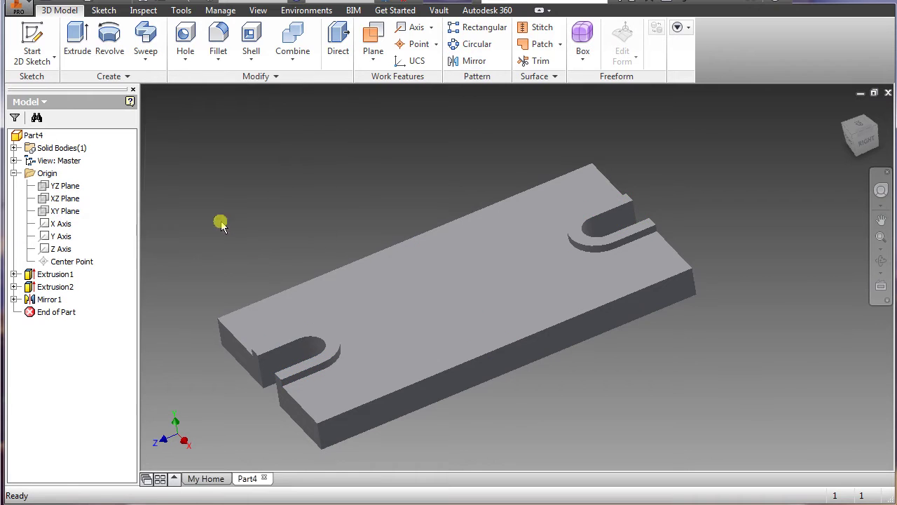
- Switch the visual style to Shaded with Edges and orbit to an isometric view
click(258, 10)
click(171, 53)
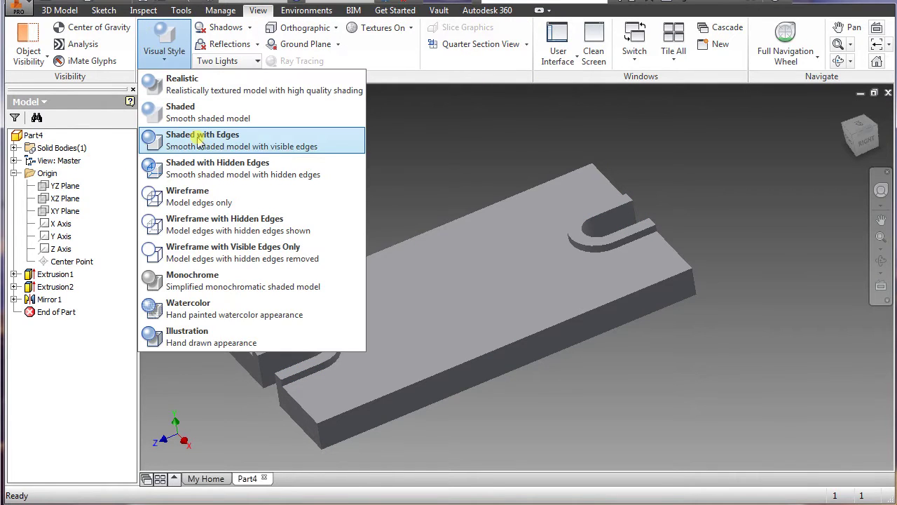
click(163, 148)
shift+middle_drag(572, 361, 583, 381)
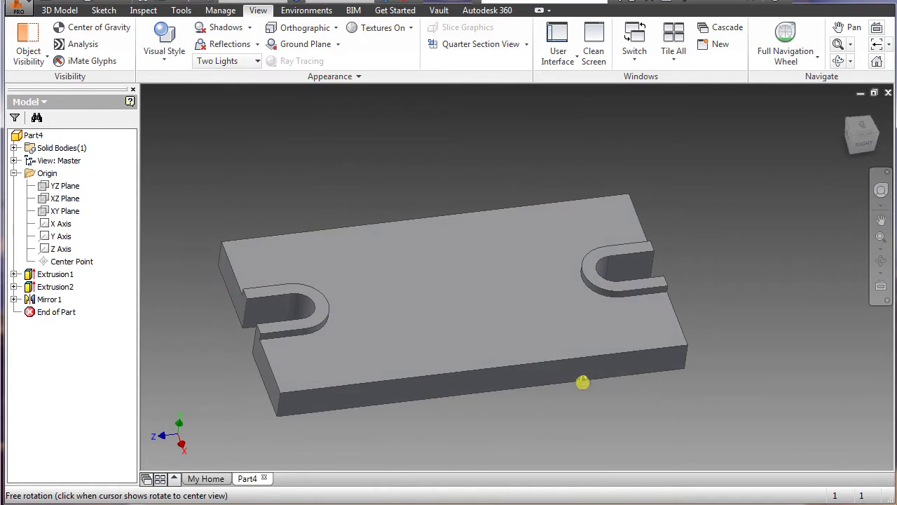
click(59, 11)
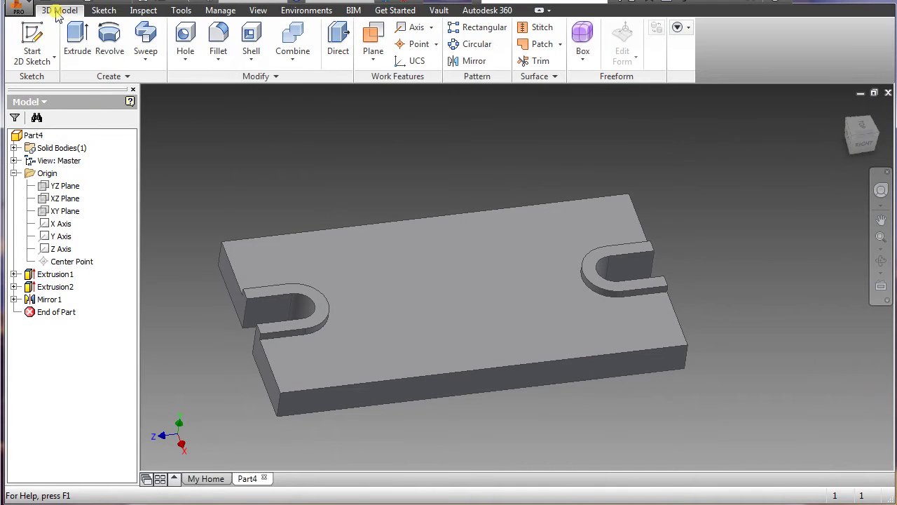
- Fillet the four corner edges at .375
click(220, 45)
click(278, 406)
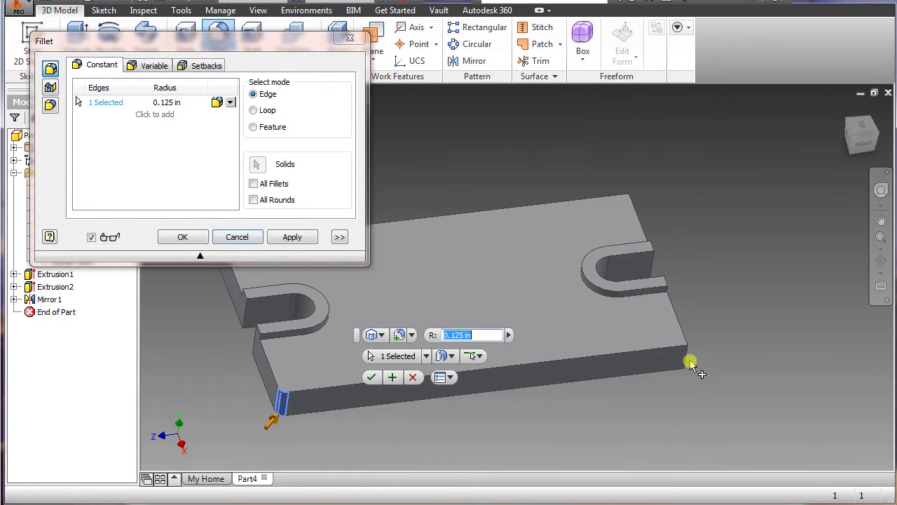
click(690, 361)
shift+middle_drag(690, 360, 372, 343)
click(649, 188)
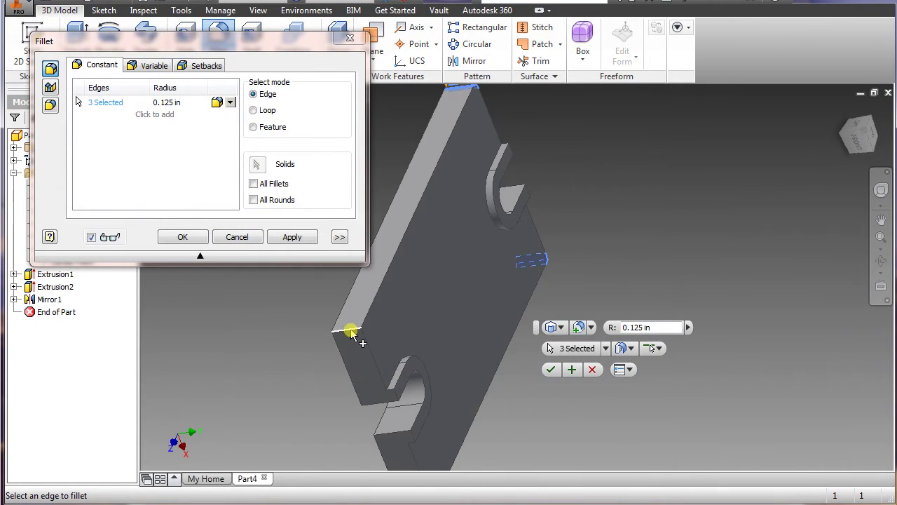
click(350, 332)
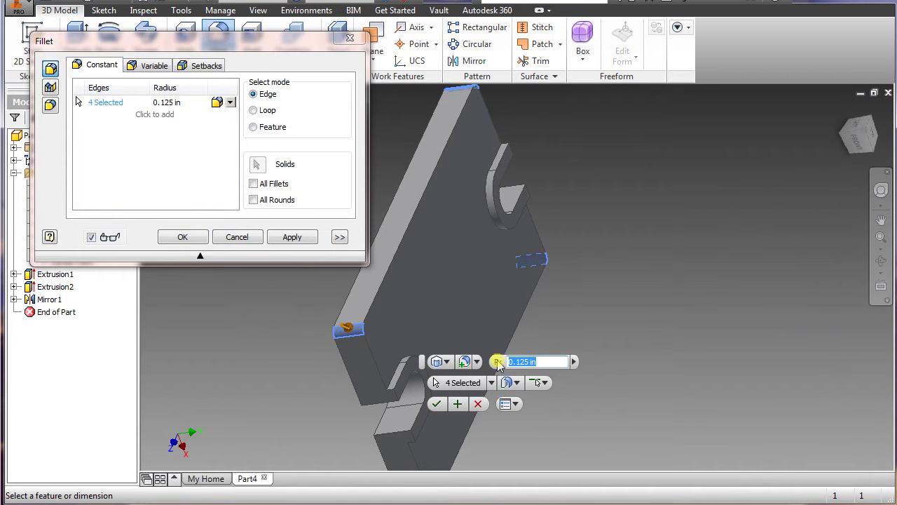
text(.375)
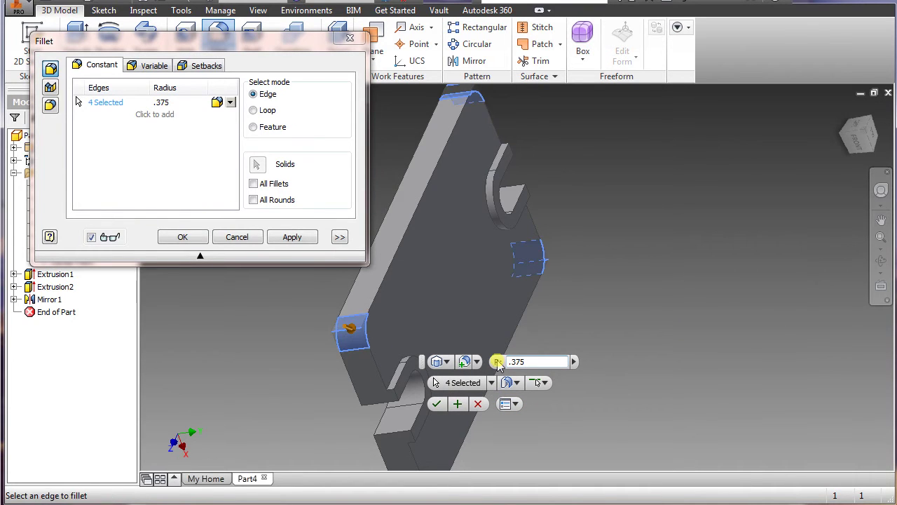
key(Return)
- Fillet the top and bottom outer edge chains and both slot edges at .125
shift+middle_drag(497, 361, 501, 336)
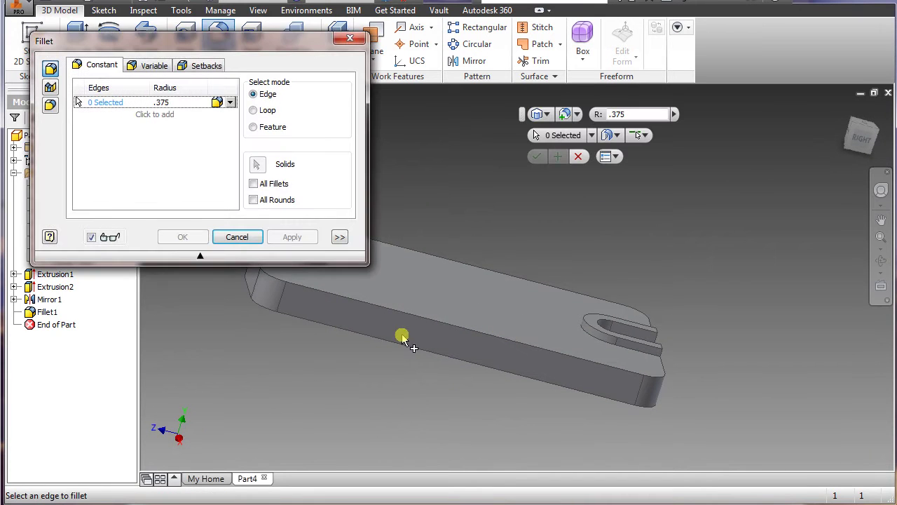
shift+middle_drag(444, 358, 418, 360)
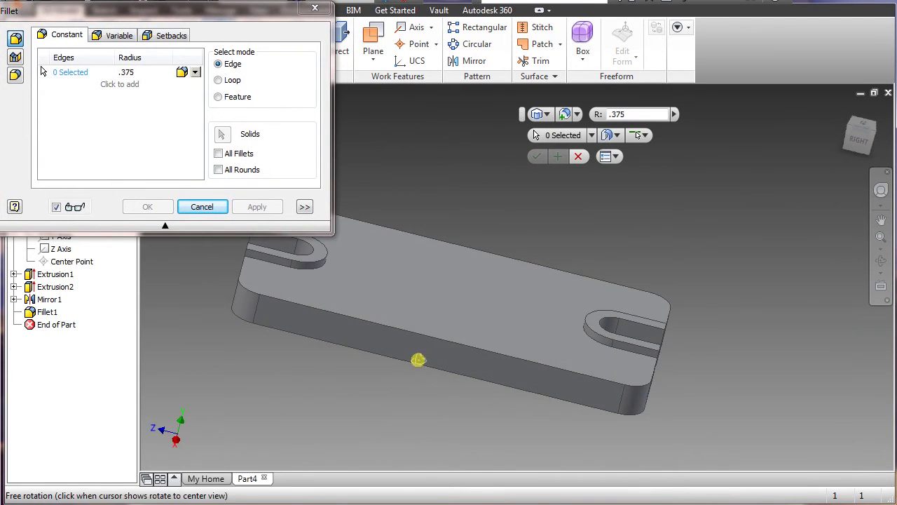
click(354, 319)
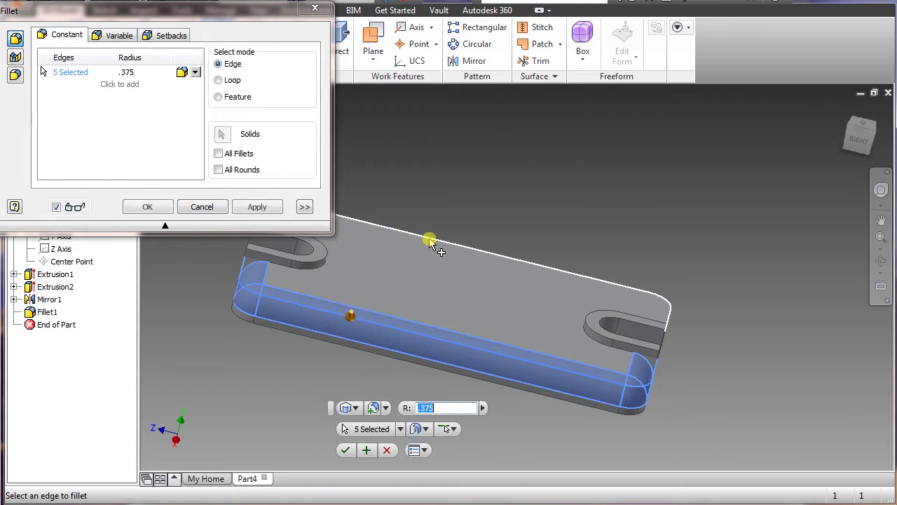
click(427, 240)
shift+middle_drag(652, 387, 613, 364)
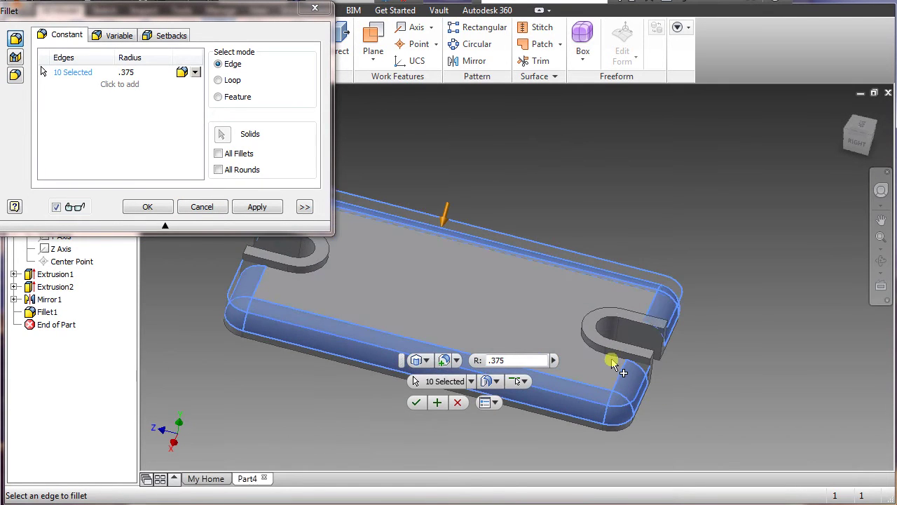
click(612, 361)
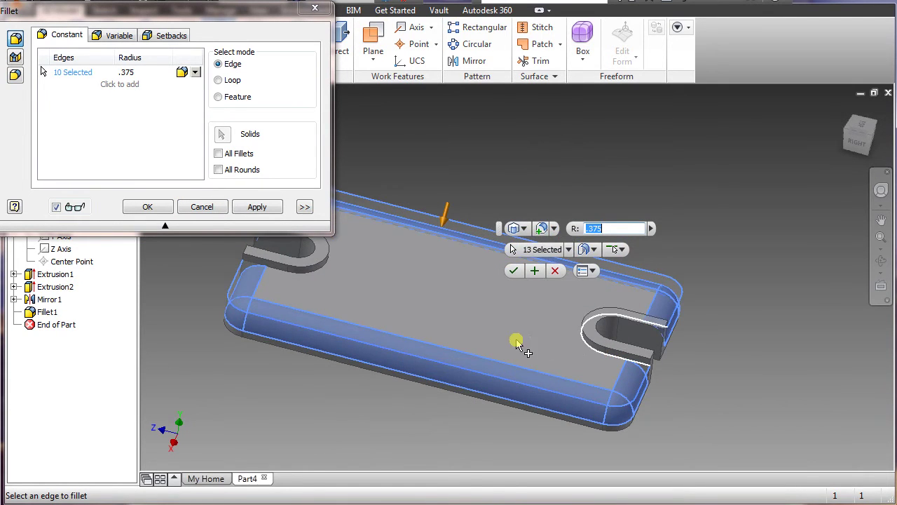
click(274, 279)
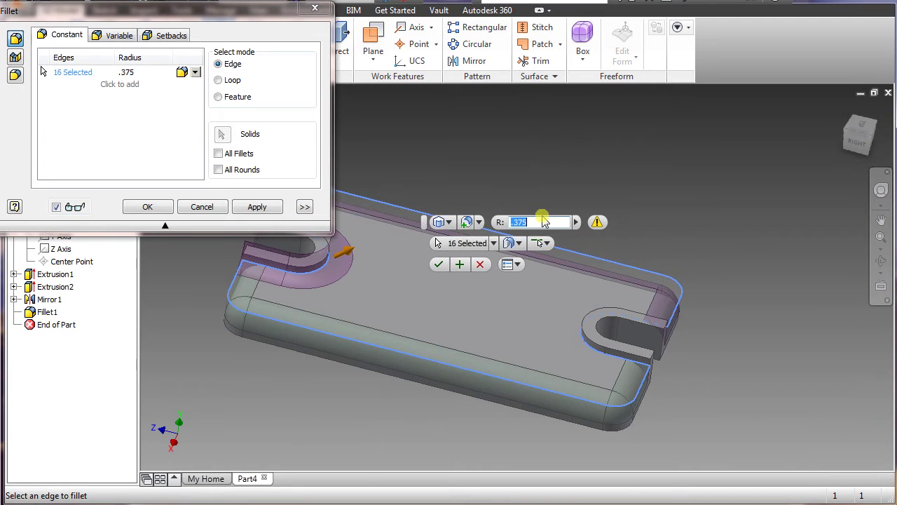
click(497, 223)
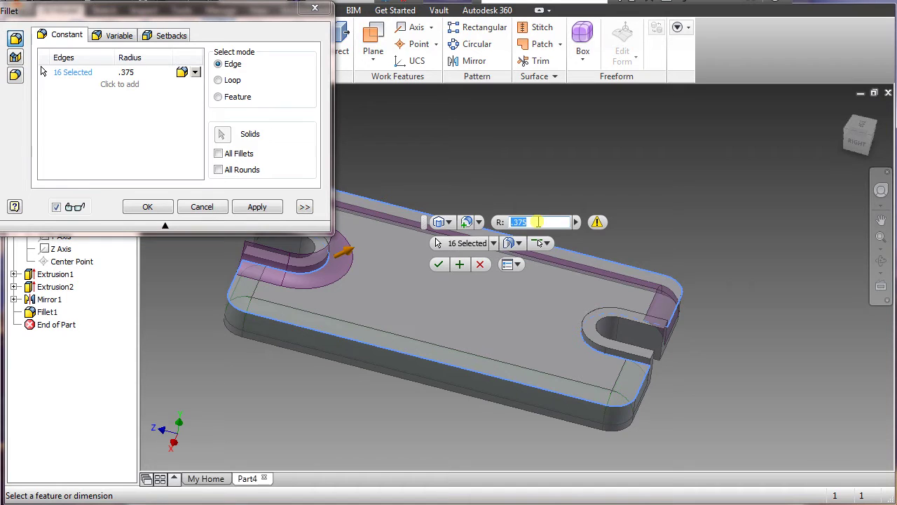
text(.125)
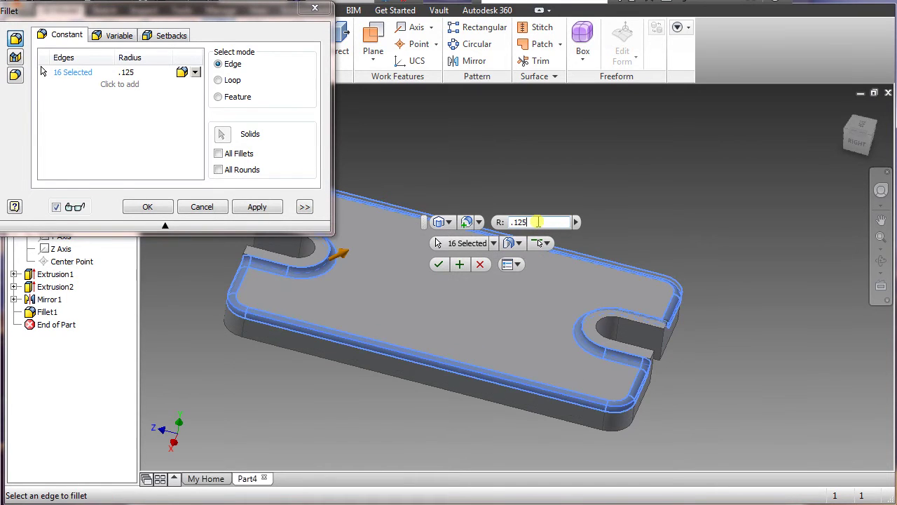
key(Return)
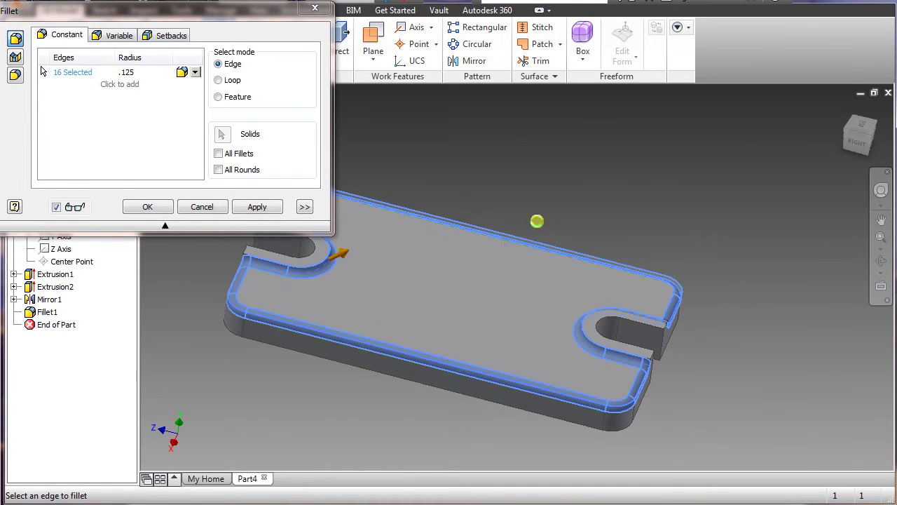
shift+middle_drag(572, 392, 437, 315)
- On the top face, sketch a 3.625 by 3.5 center-point rectangle at the origin and finish
click(436, 317)
click(31, 41)
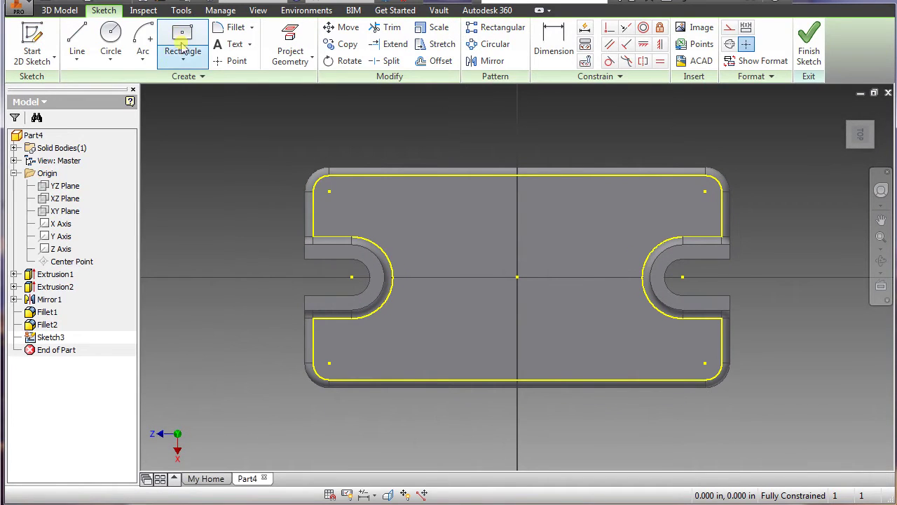
click(182, 40)
click(519, 278)
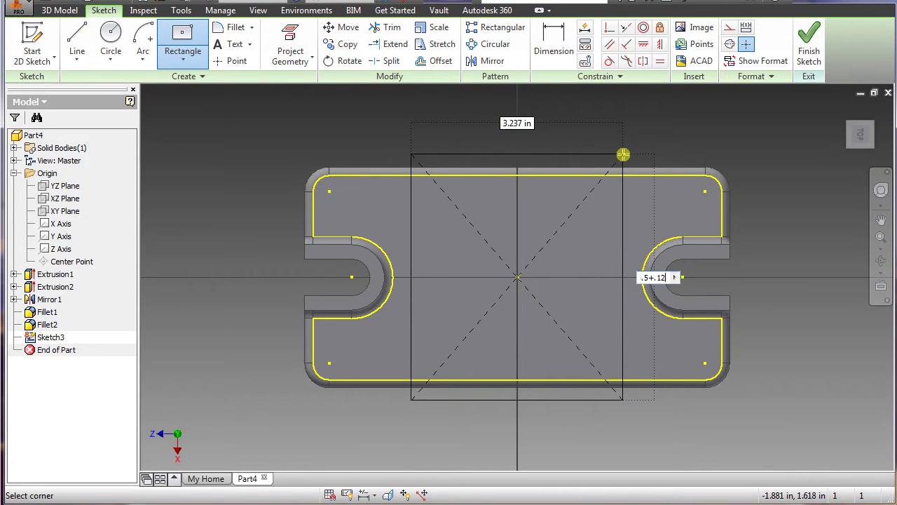
text(3.625)
key(Tab)
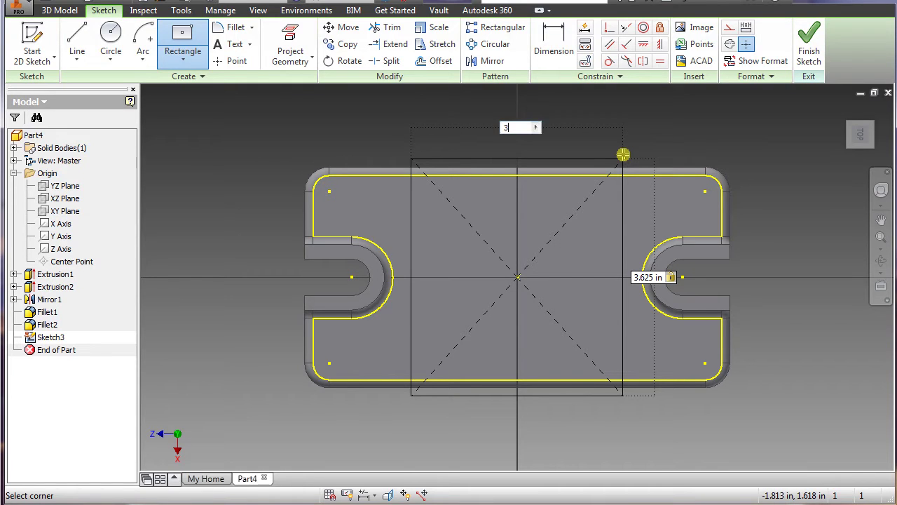
text(3.5)
key(Return)
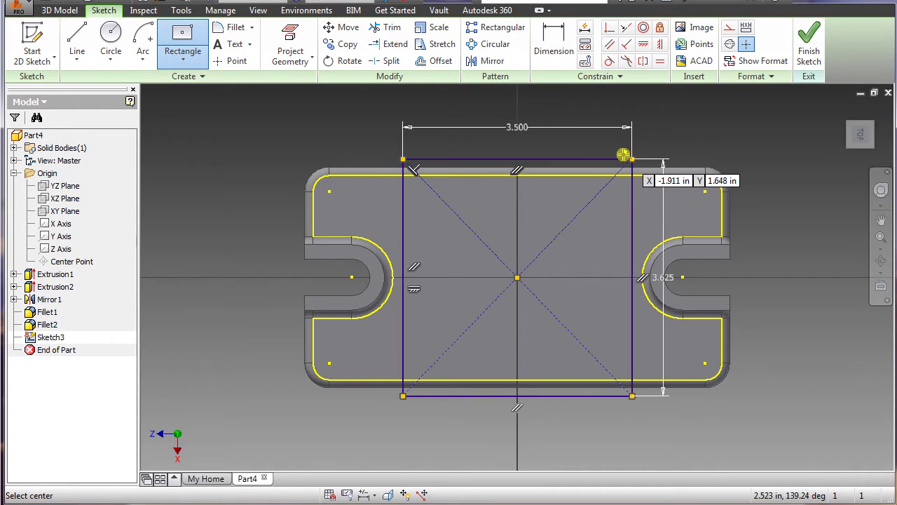
click(808, 40)
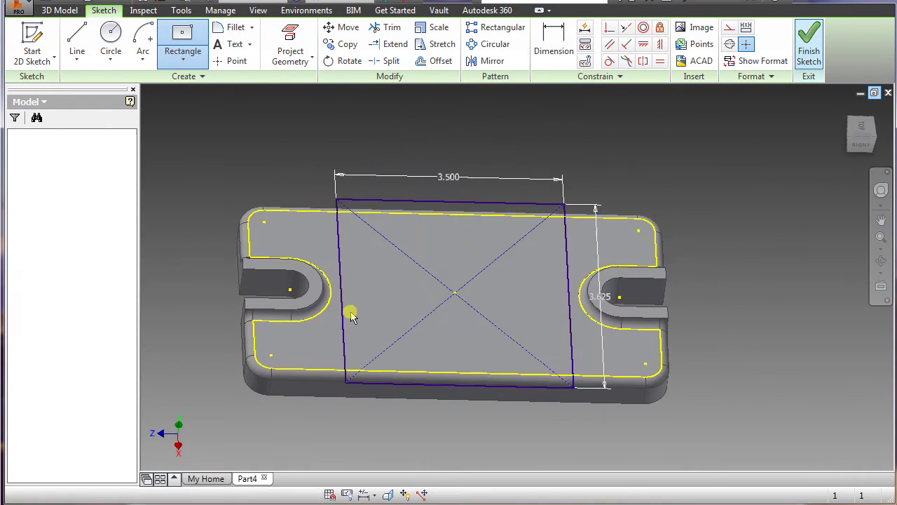
- Extrude the centred rectangle asymmetrically, .562 in one direction and .0625 in the other
mouse_move(334, 304)
shift+middle_down()
mouse_move(366, 307)
mouse_move(343, 233)
shift+middle_up()
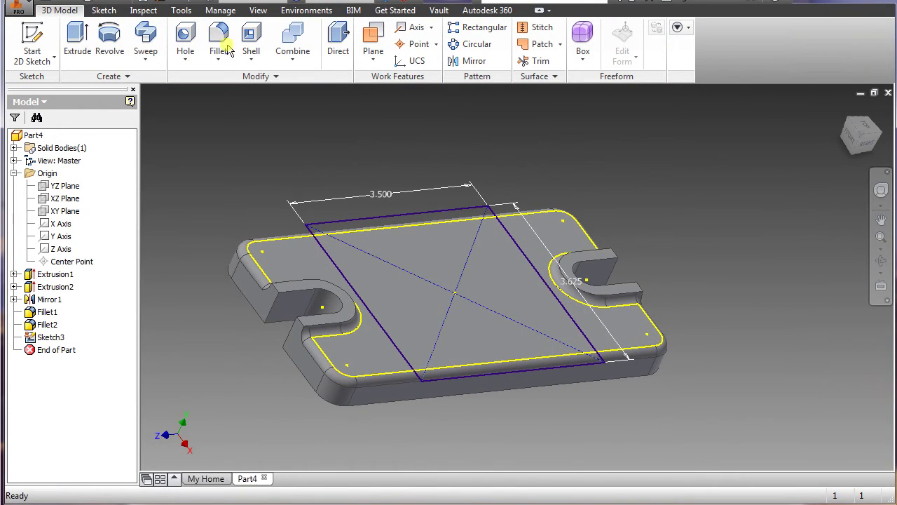
click(78, 41)
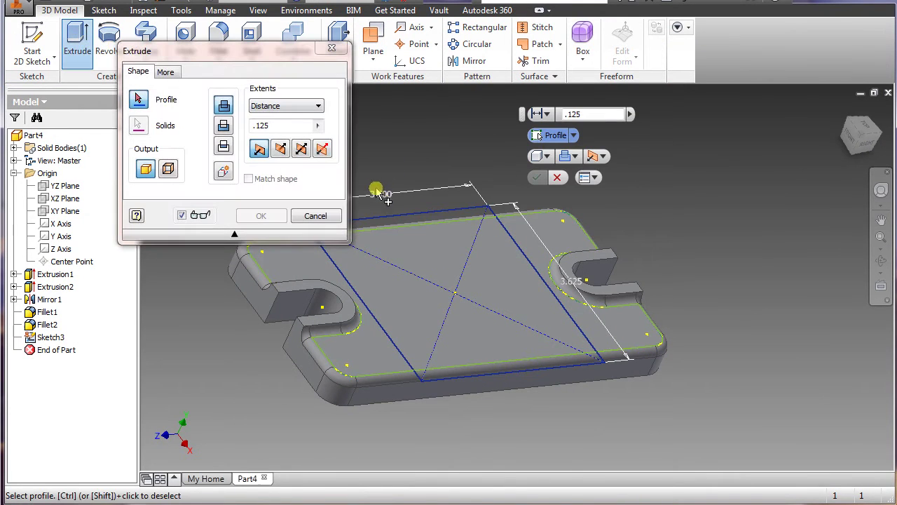
click(391, 223)
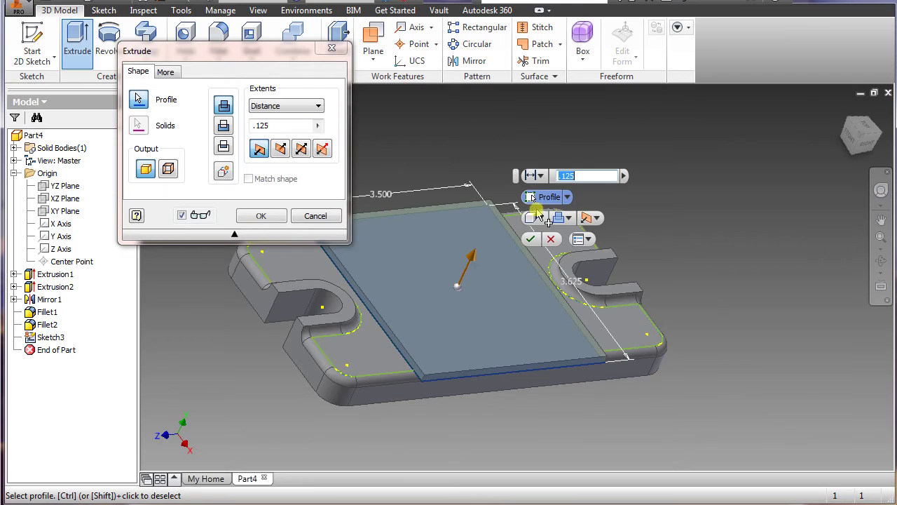
click(596, 219)
click(610, 278)
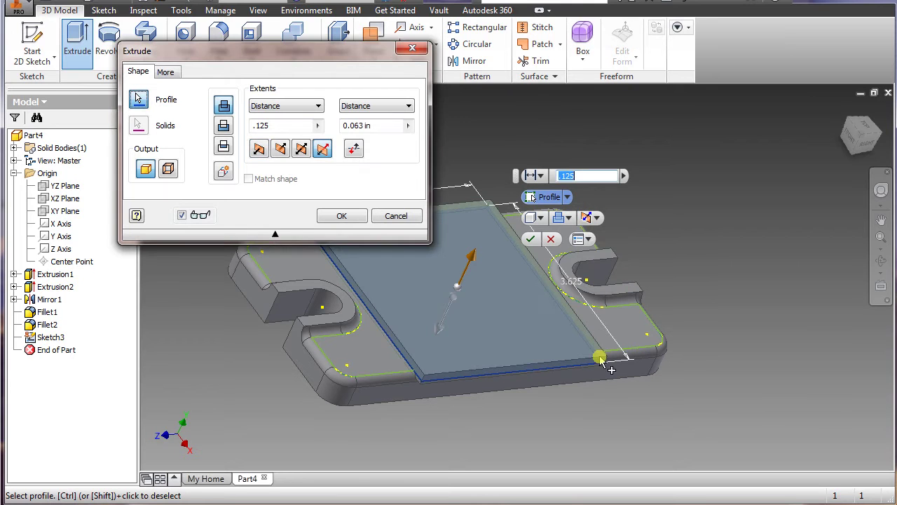
shift+middle_drag(513, 381, 490, 354)
drag(294, 125, 250, 128)
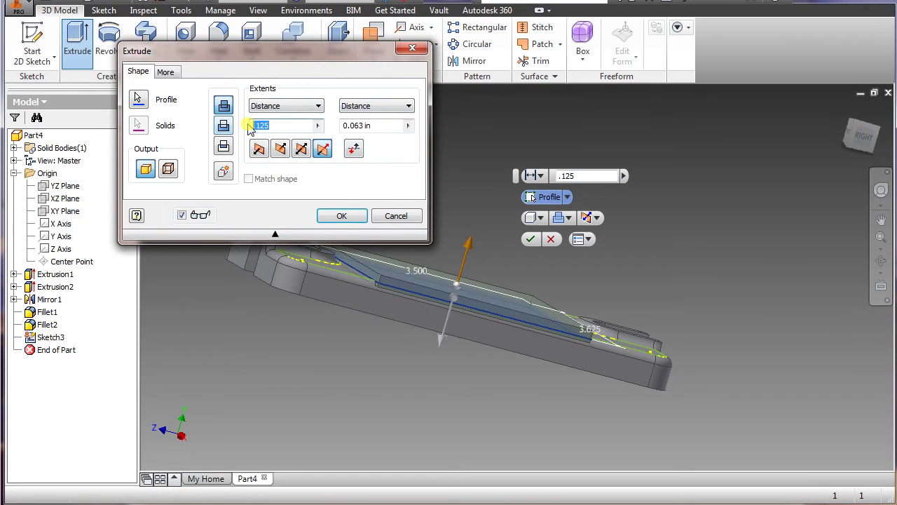
text(.56)
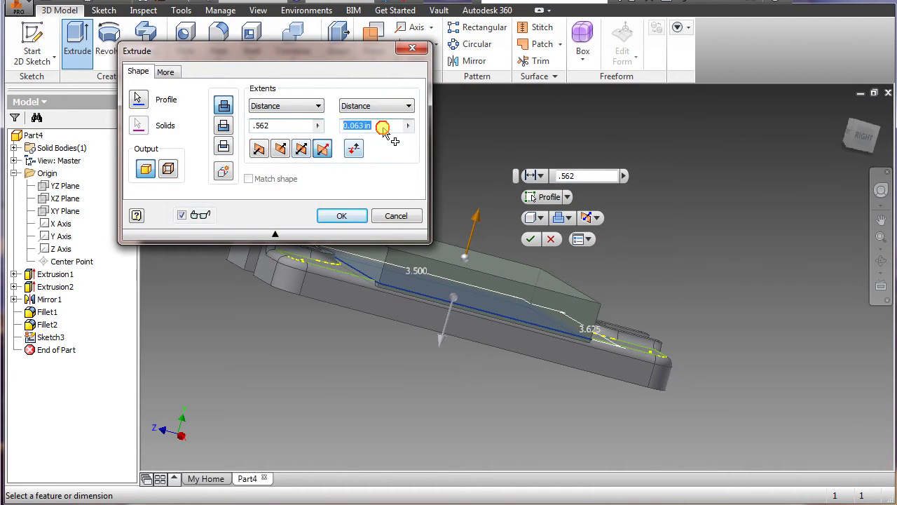
drag(382, 128, 340, 133)
text(.0625)
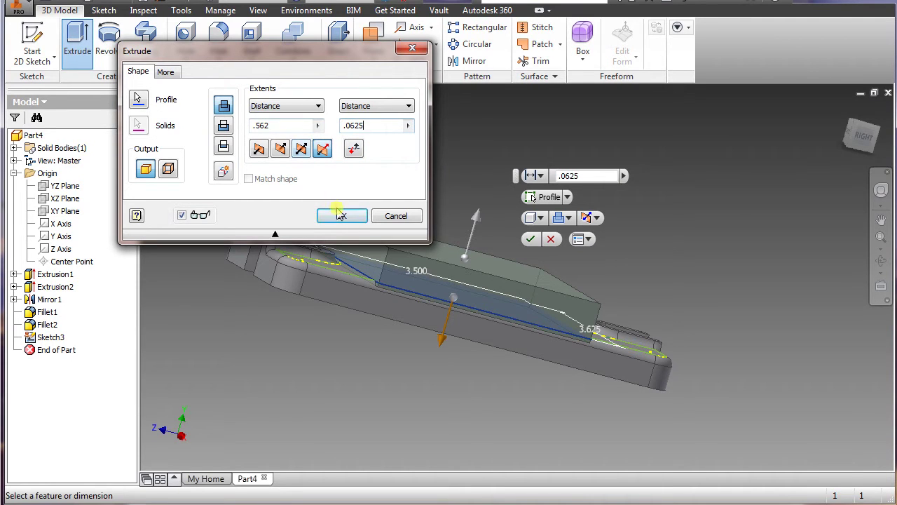
click(341, 215)
shift+middle_drag(486, 393, 436, 298)
- Start a sketch on the block's end face and draw three lines forming a tapered top above the rectangle
click(427, 295)
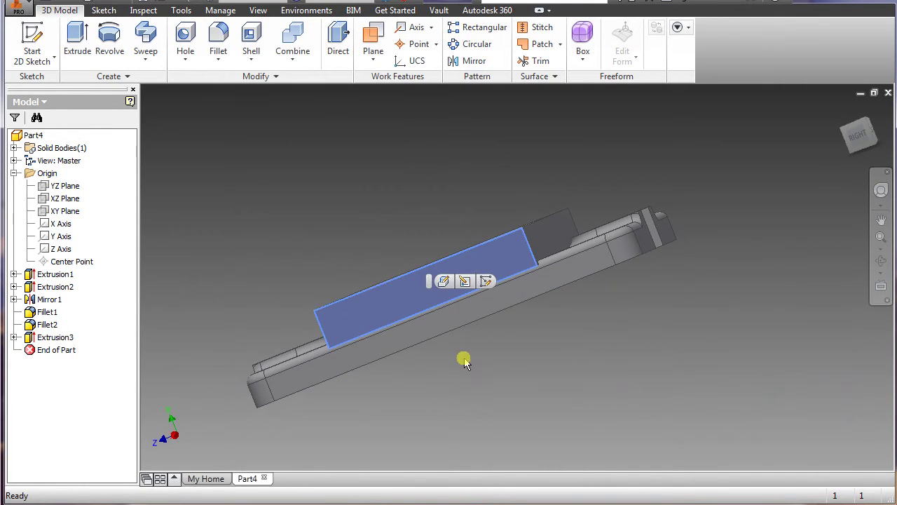
shift+middle_drag(463, 361, 463, 374)
click(30, 35)
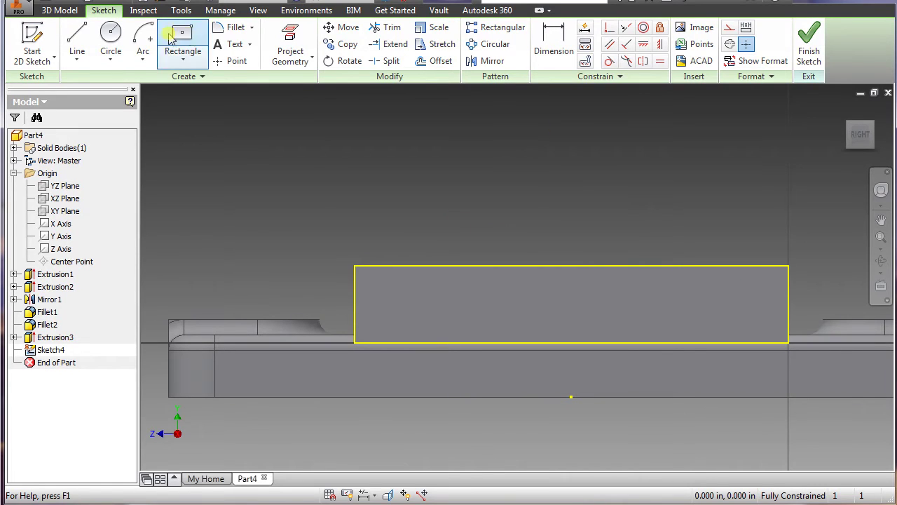
click(78, 39)
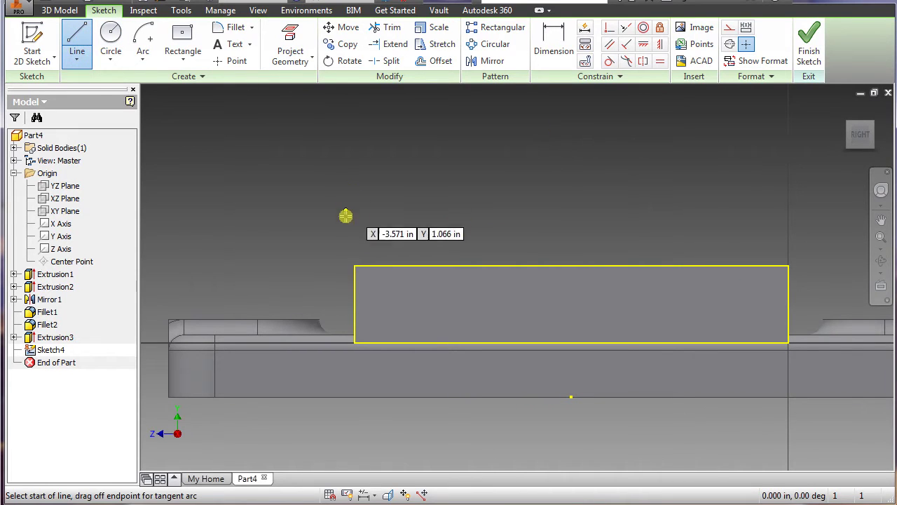
click(354, 266)
click(443, 239)
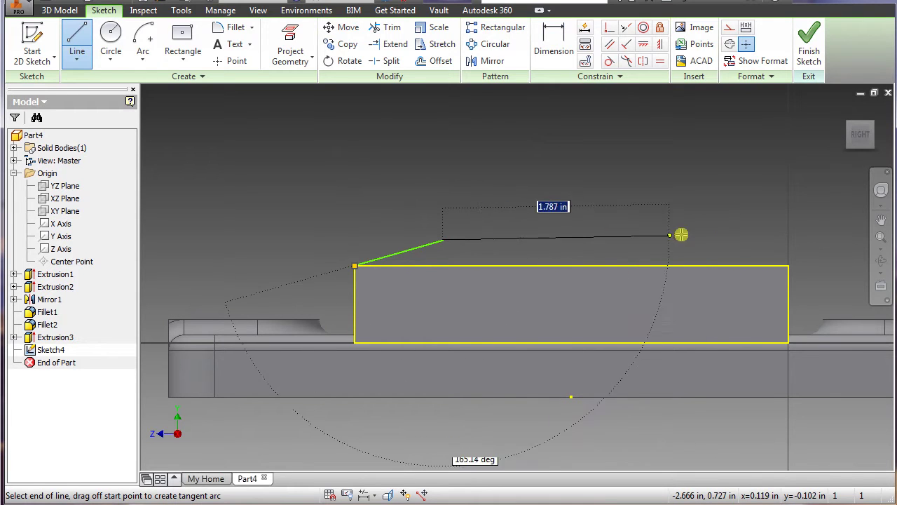
click(703, 240)
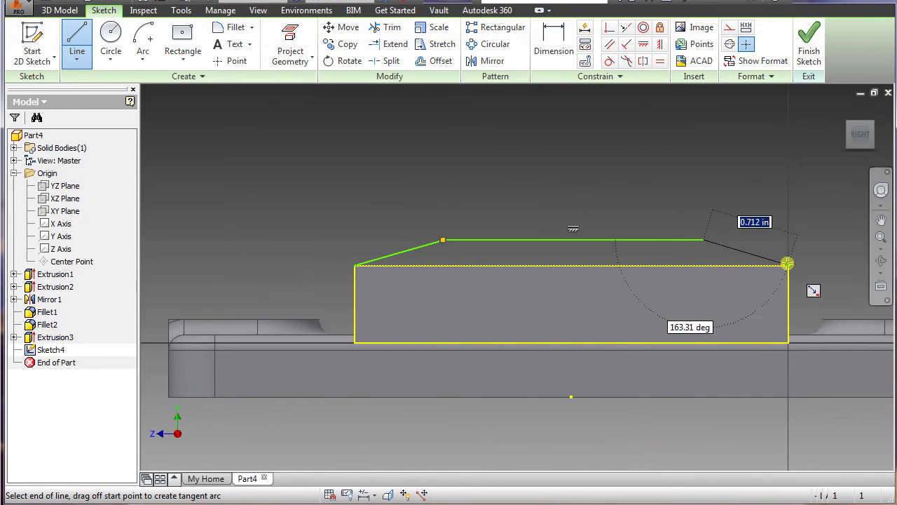
double_click(788, 264)
- Dimension both sloped lines at 75° to the rectangle's sides and finish the sketch
click(554, 44)
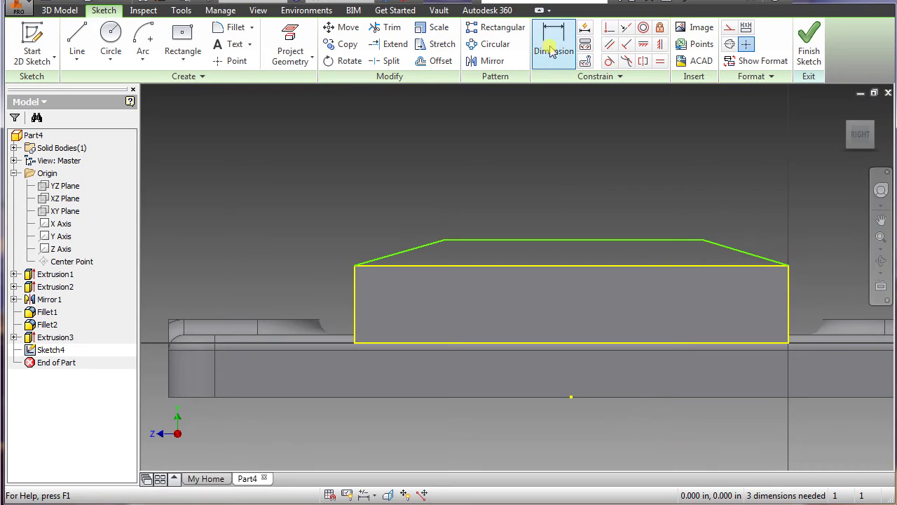
click(744, 256)
click(789, 303)
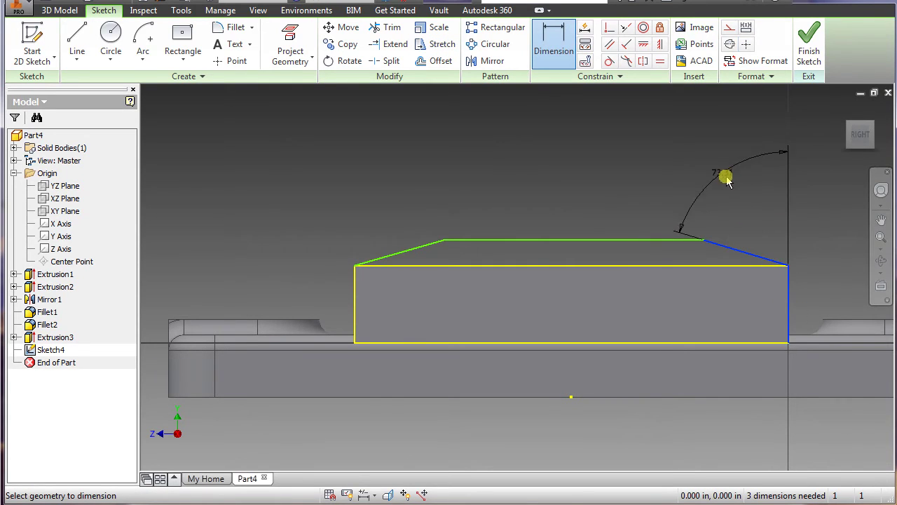
click(725, 171)
text(7)
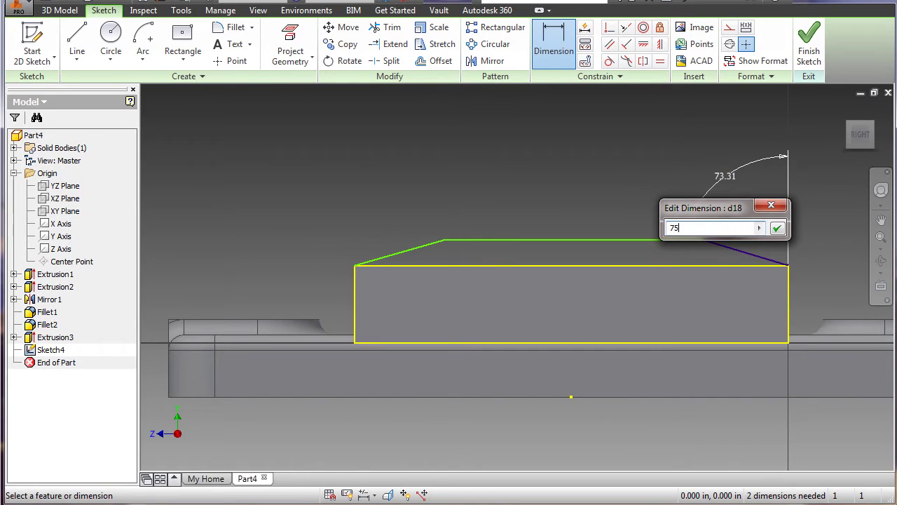
text(5)
key(Return)
click(413, 253)
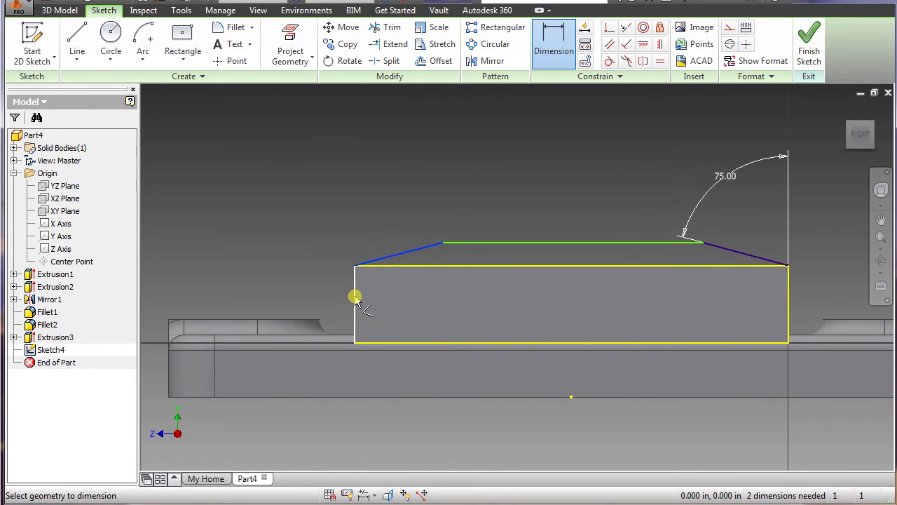
click(356, 276)
click(405, 213)
text(7)
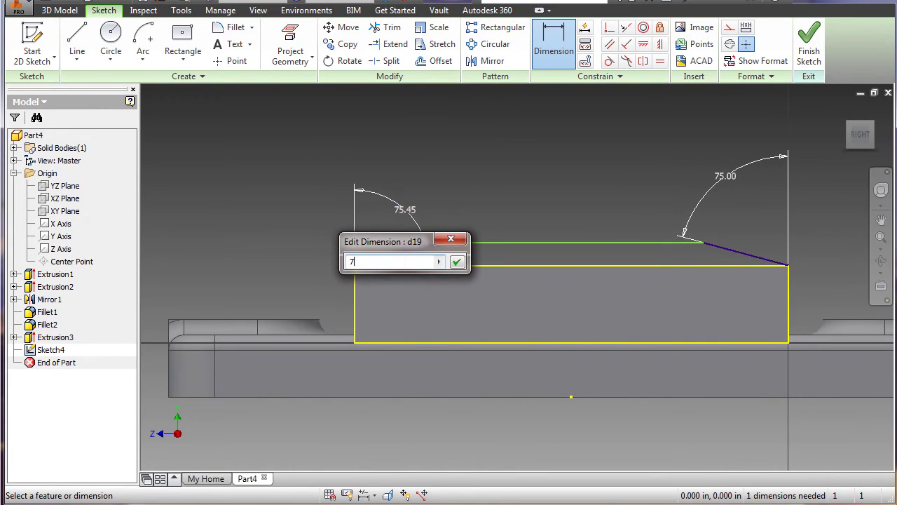
text(5)
key(Return)
click(803, 44)
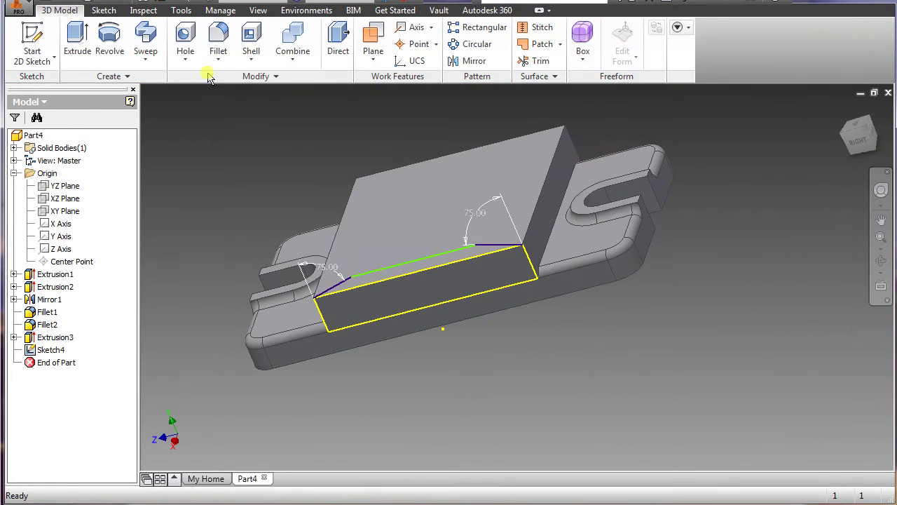
- Extrude the 75° tapered profile up to the block's far face, bevelling both long top edges
click(79, 46)
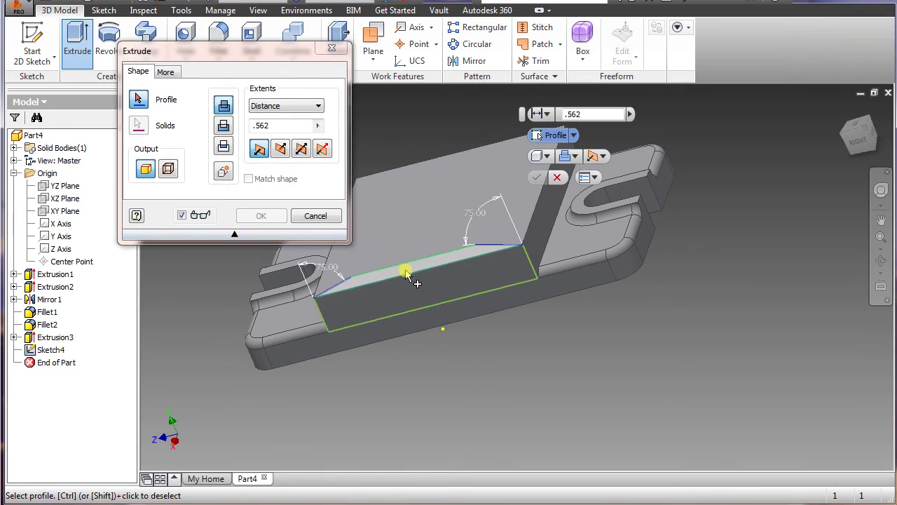
click(401, 305)
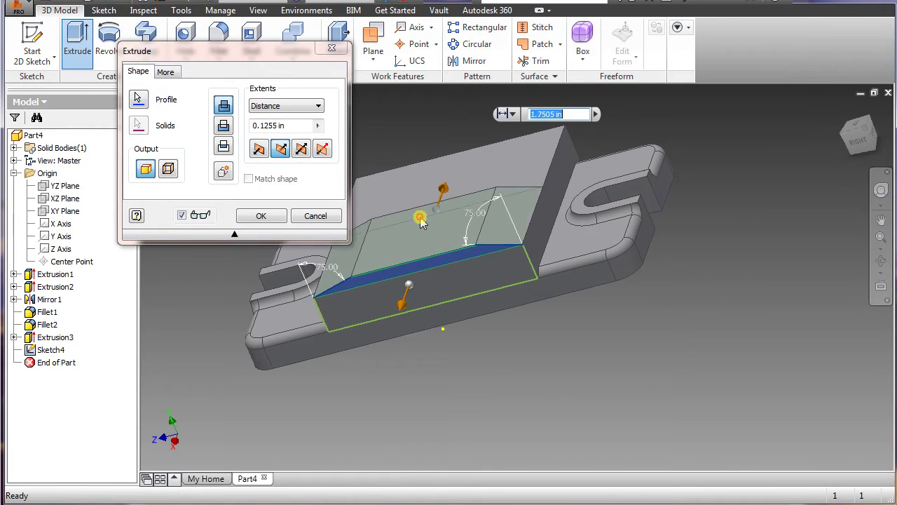
drag(420, 221, 421, 221)
click(510, 114)
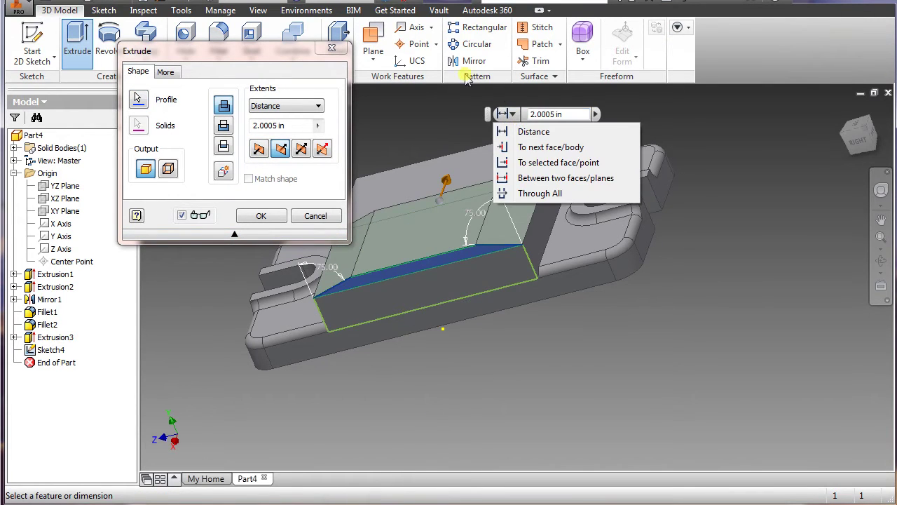
click(554, 163)
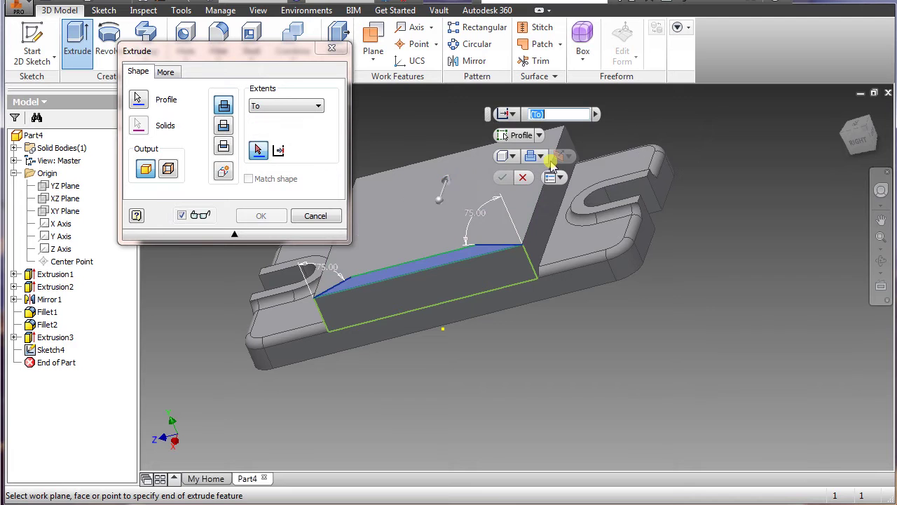
shift+middle_drag(491, 253, 444, 136)
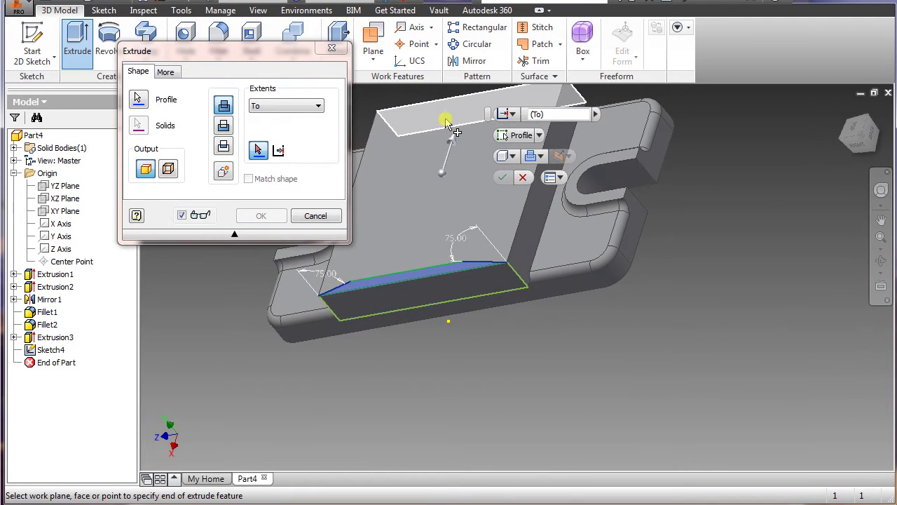
click(448, 124)
click(502, 177)
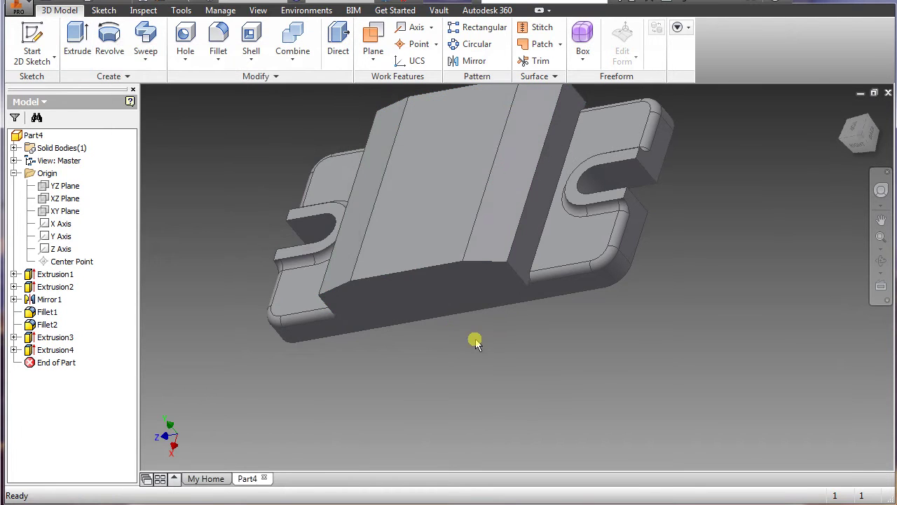
shift+middle_drag(475, 338, 385, 371)
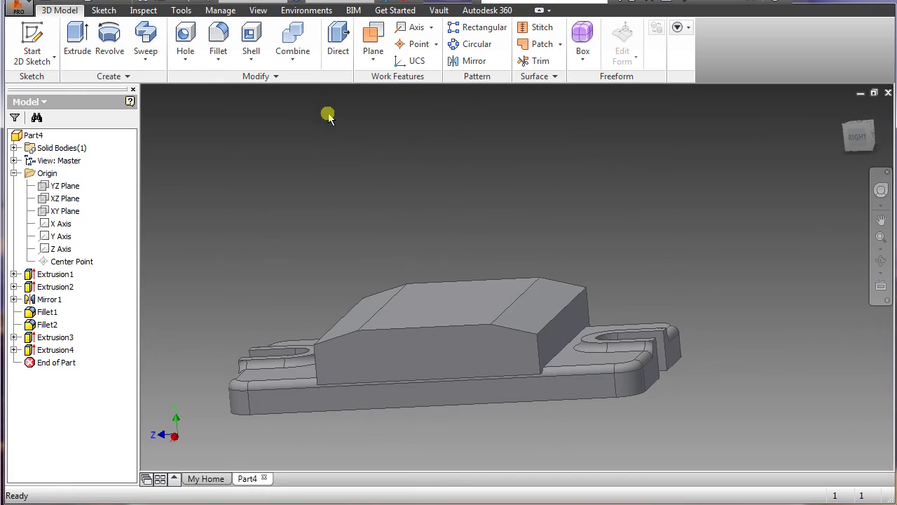
- Open a new sketch on the block's tapered front face and project the plate's top edge into it
click(395, 350)
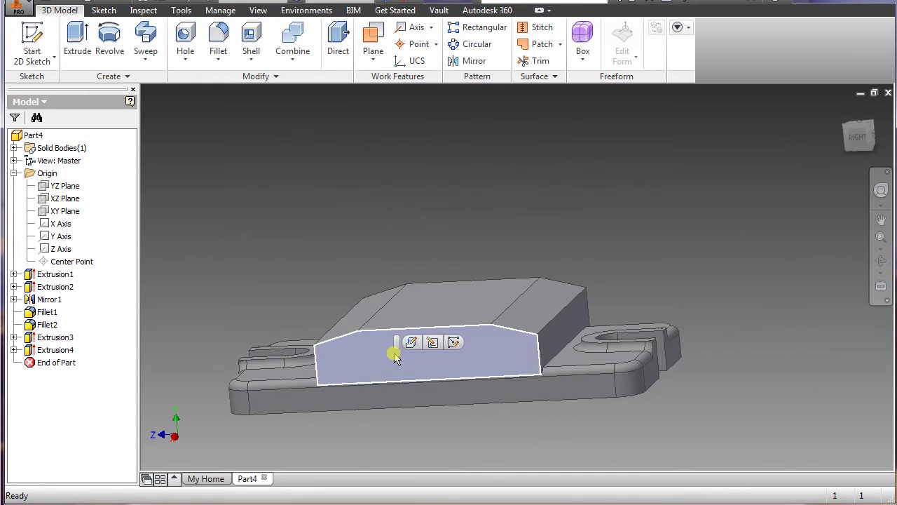
click(31, 38)
scroll(521, 232, up, 3)
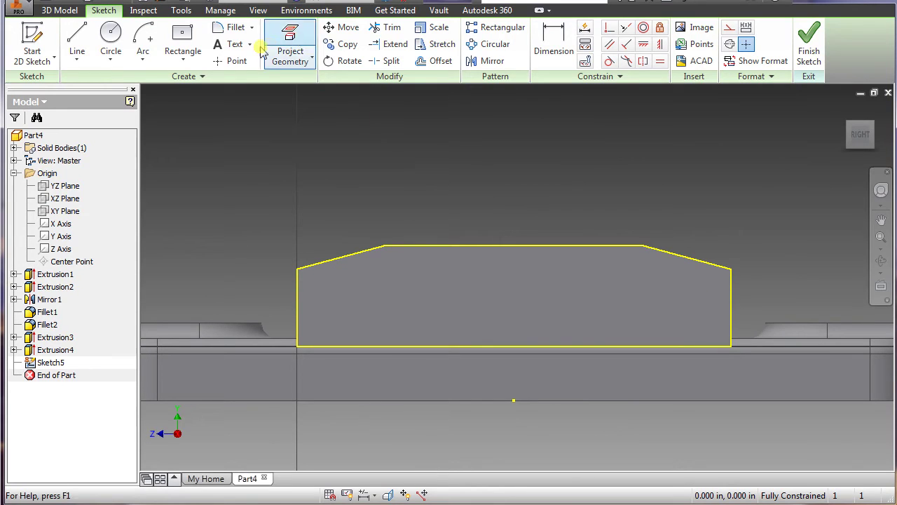
click(300, 42)
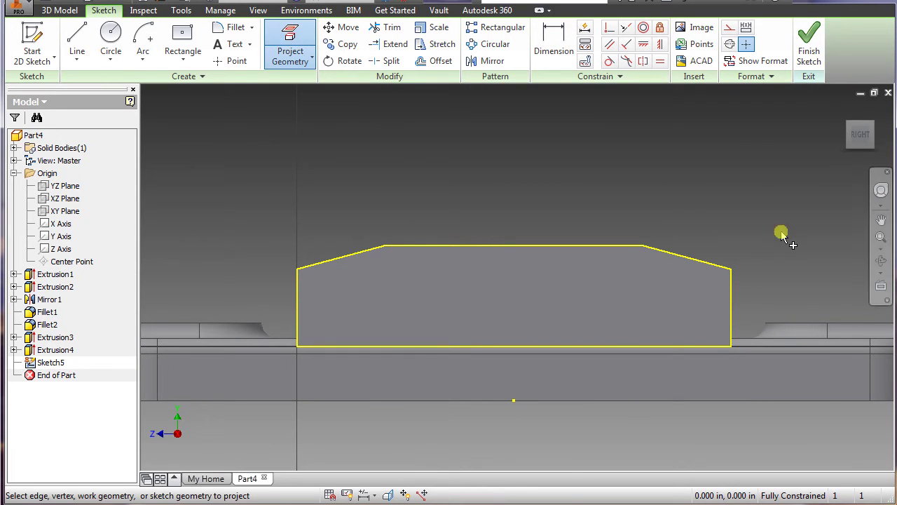
click(747, 341)
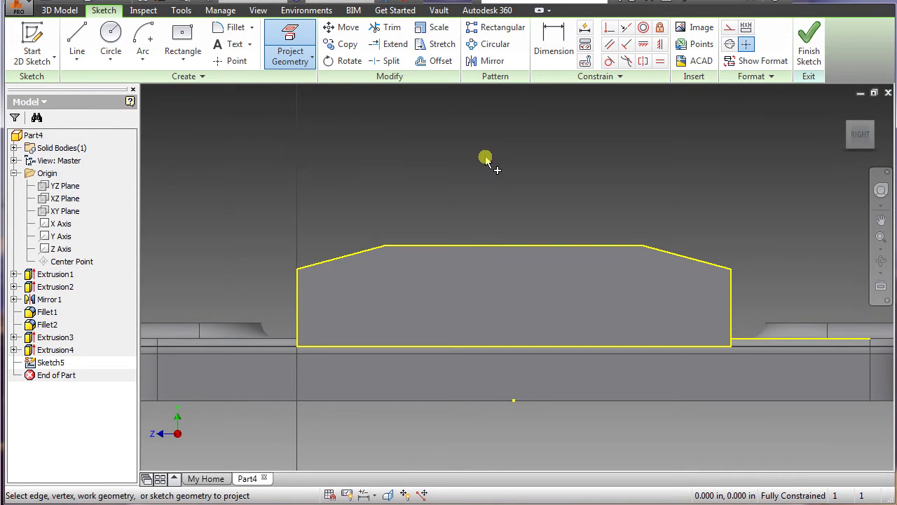
click(111, 40)
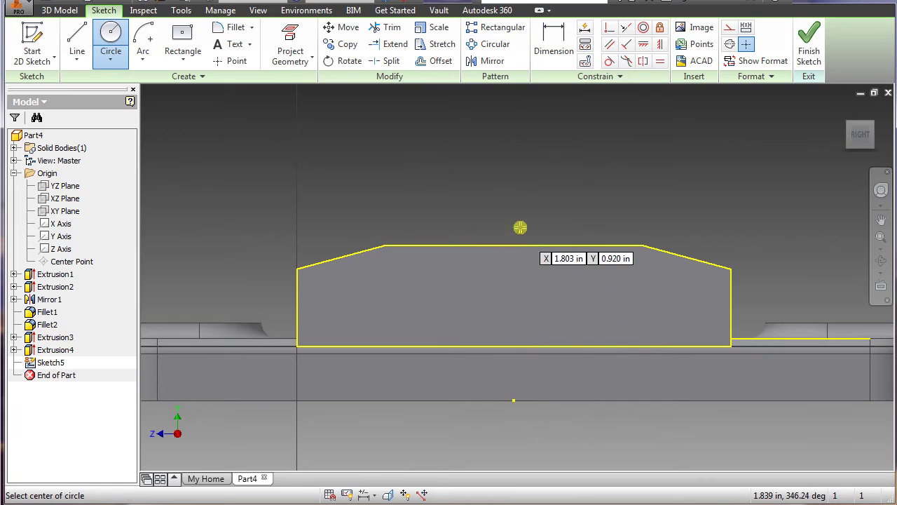
- Draw a 4 in diameter circle and move it up above the block
click(513, 137)
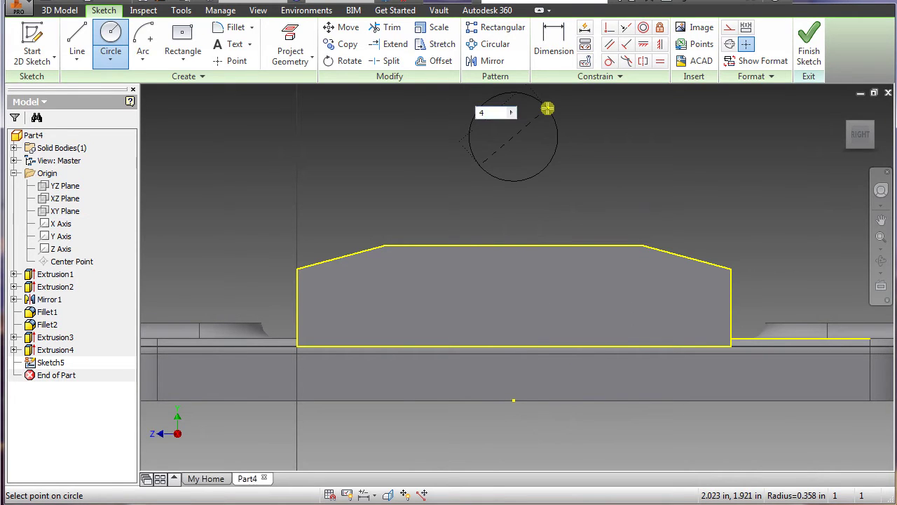
text(4)
key(Return)
scroll(551, 385, down, 3)
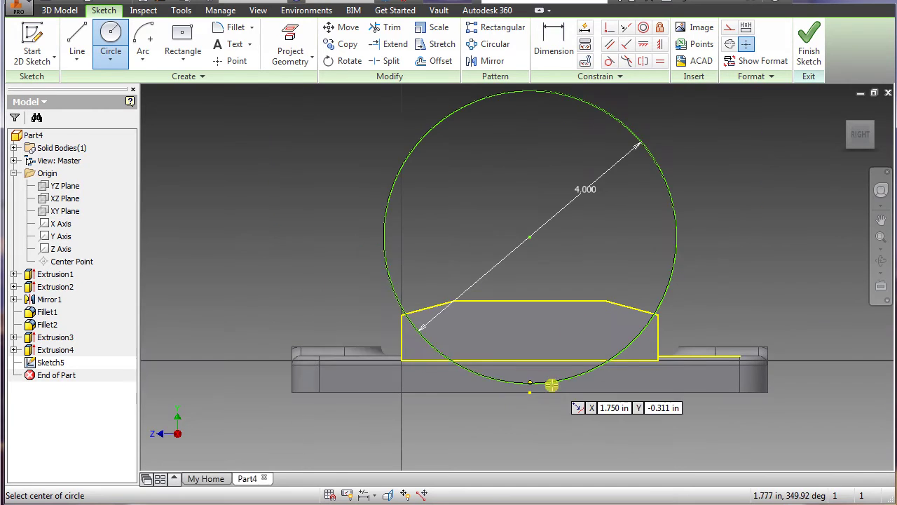
scroll(563, 251, up, 1)
key(Escape)
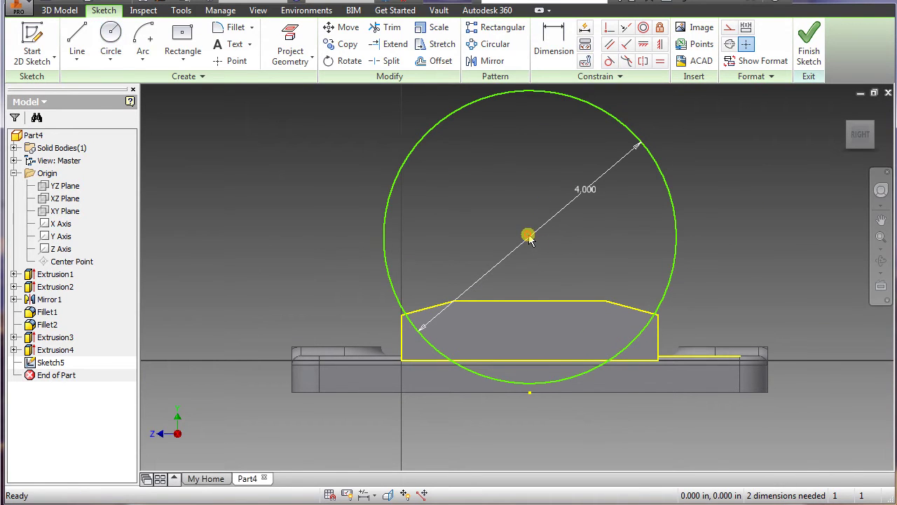
drag(529, 238, 524, 159)
- Dimension the circle centre 2.000 above the short base line, then finish the sketch
click(554, 42)
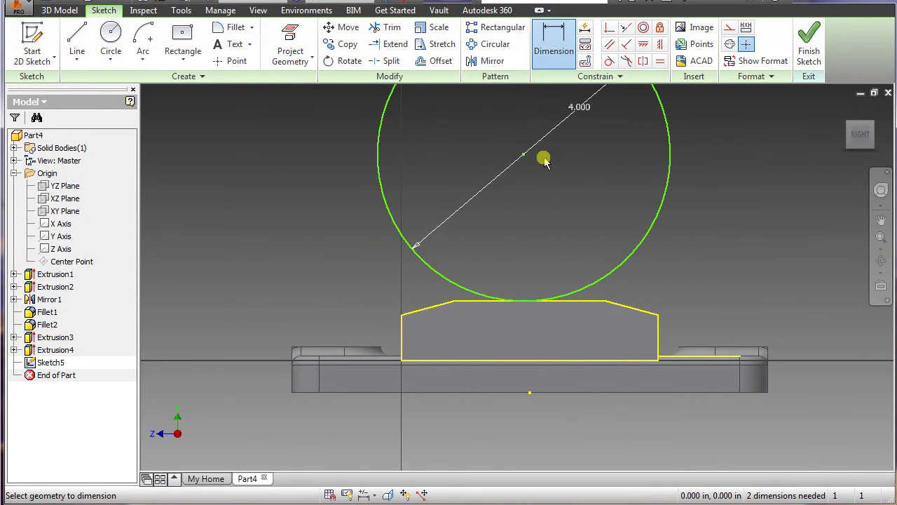
click(524, 155)
click(530, 393)
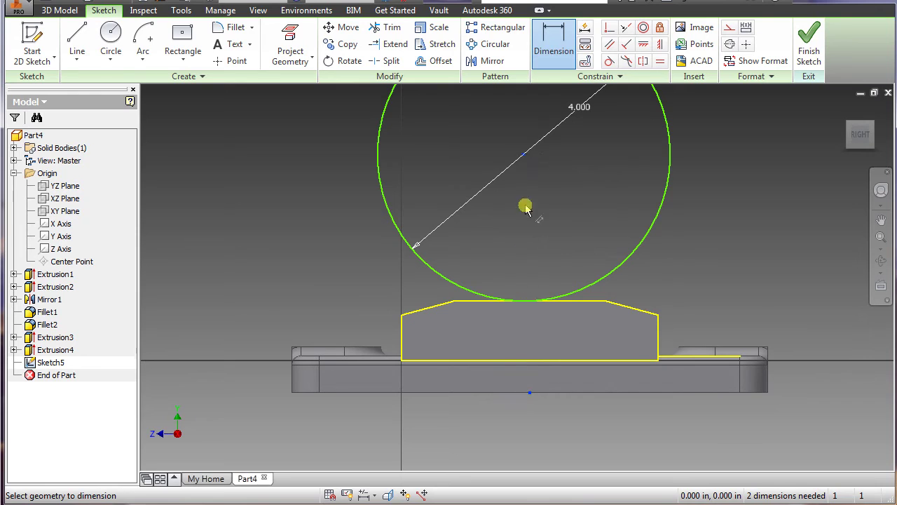
key(Escape)
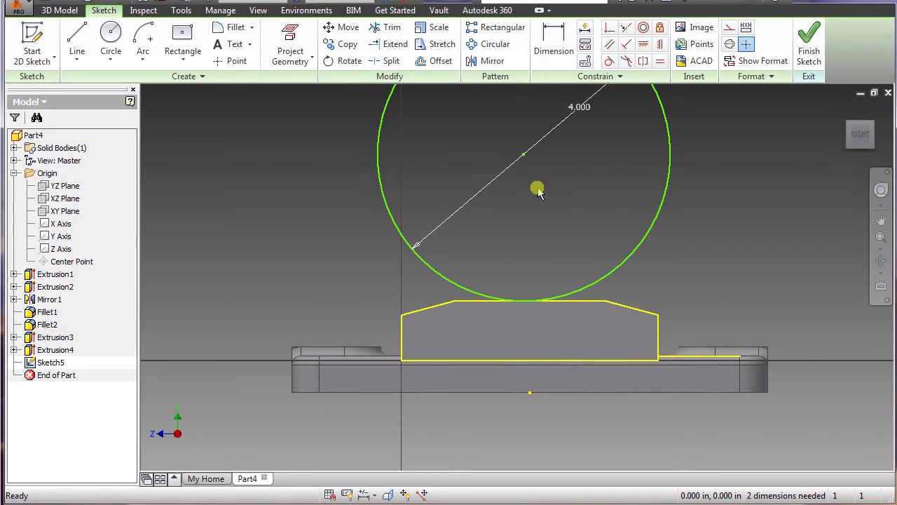
click(682, 357)
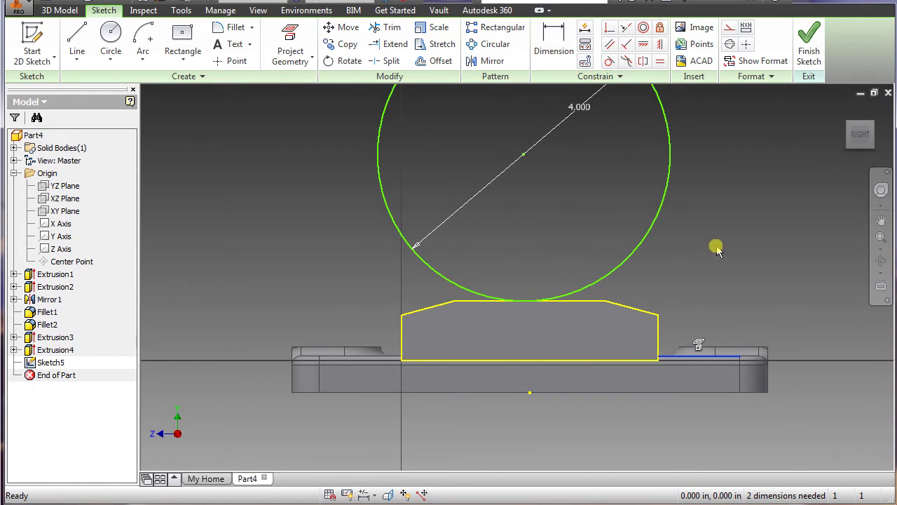
key(d)
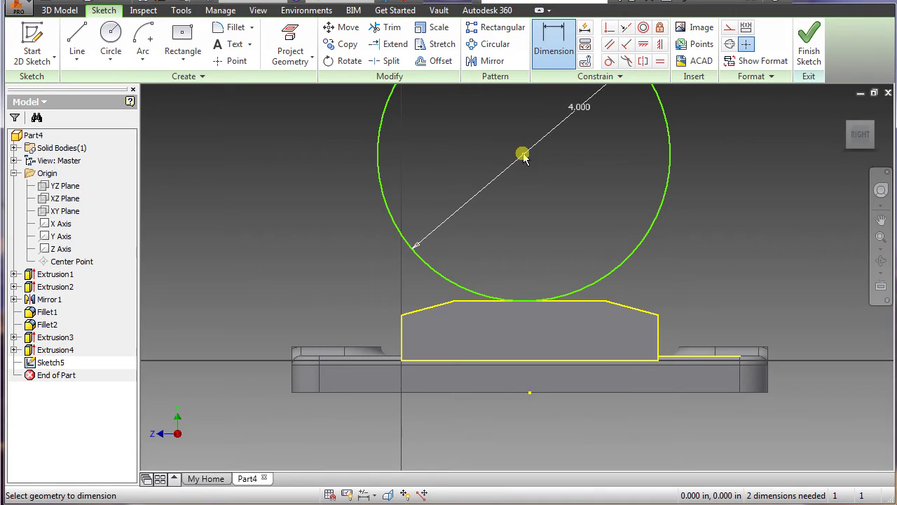
click(670, 360)
click(664, 200)
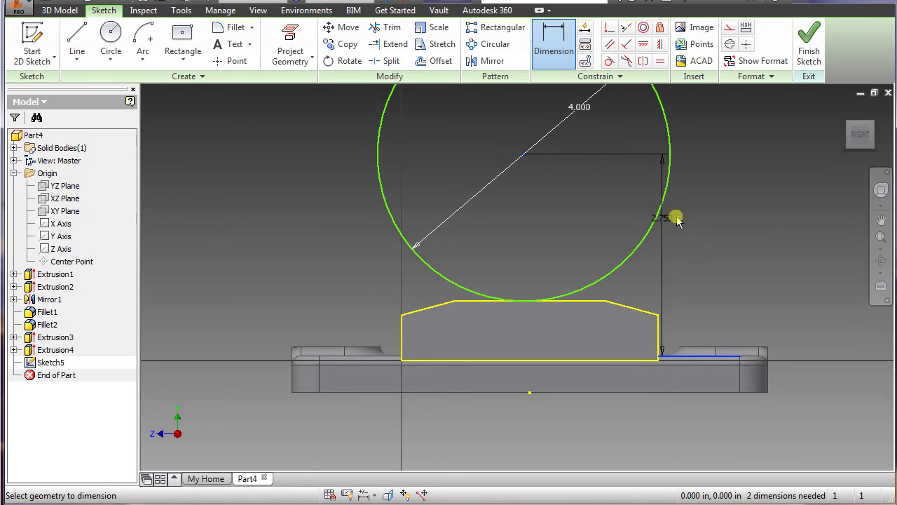
click(715, 234)
text(2.7517977)
key(Return)
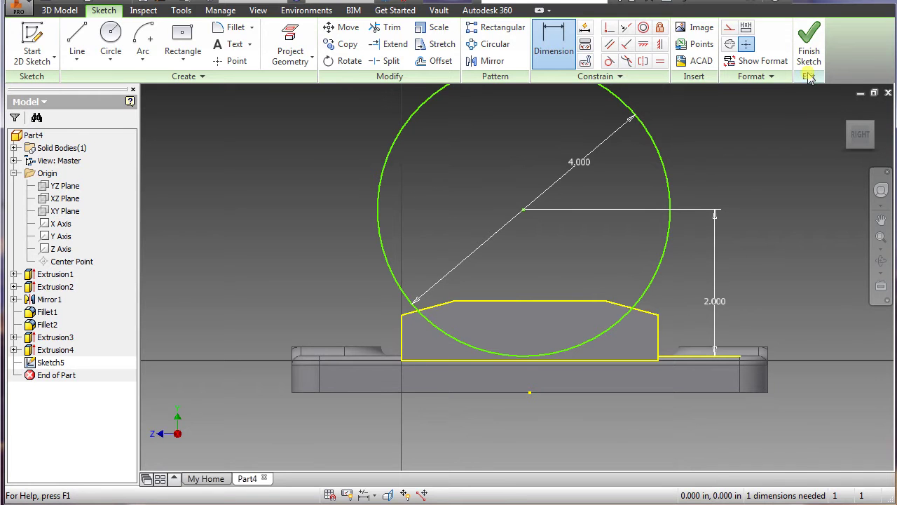
click(808, 45)
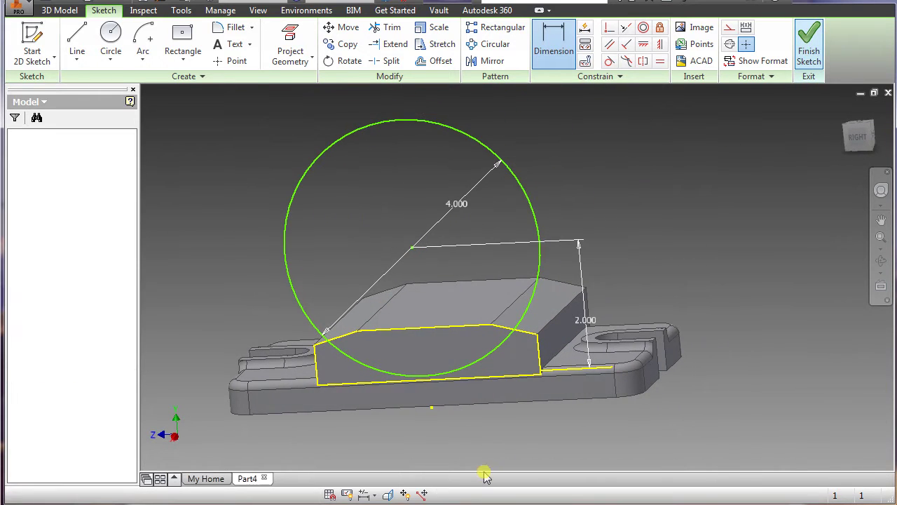
- Extrude-cut the 4.000 in circle 4.688 in through the block to form the curved cradle
shift+middle_drag(407, 416, 455, 400)
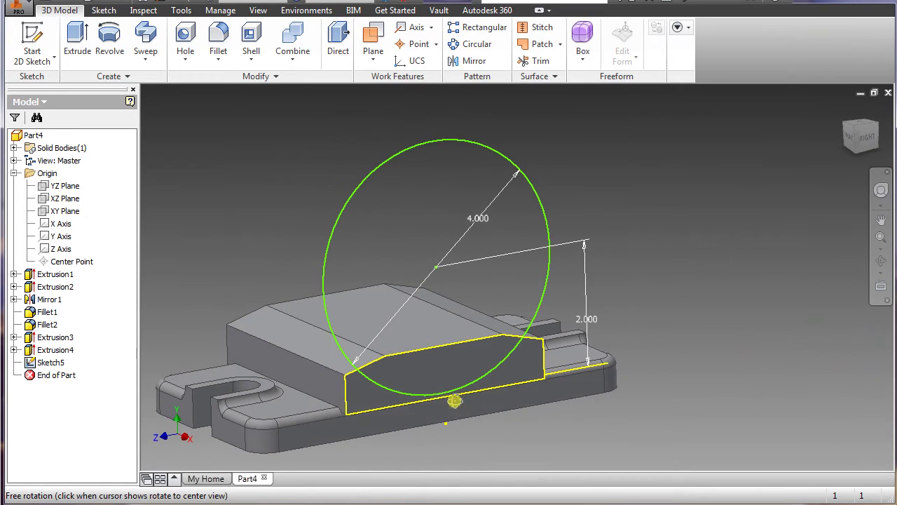
click(77, 38)
click(420, 187)
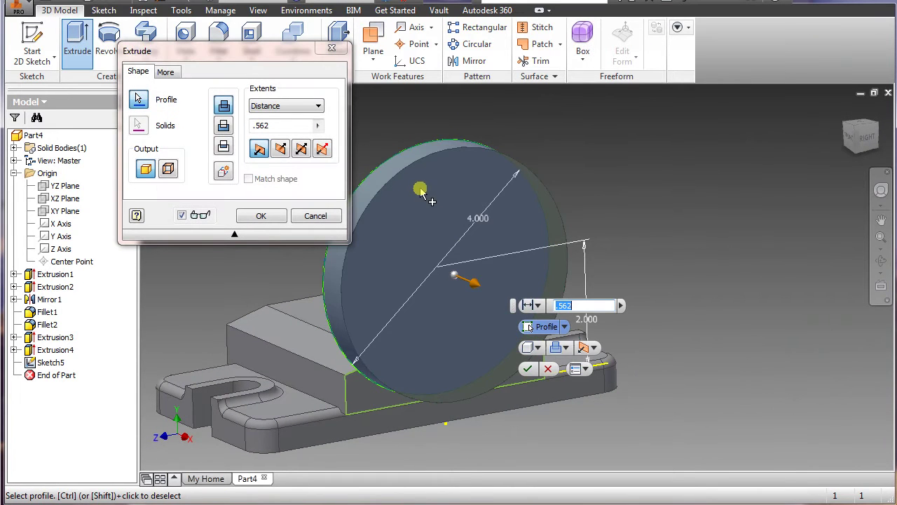
drag(476, 281, 297, 217)
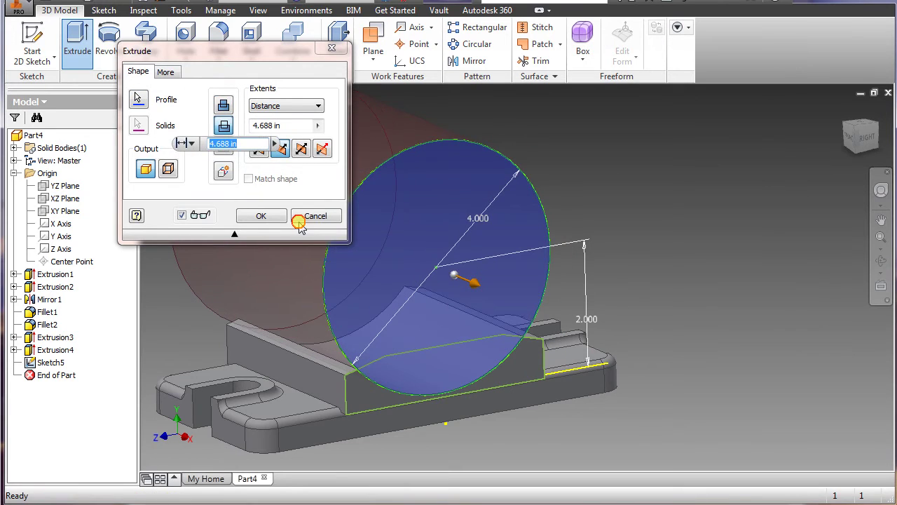
click(261, 217)
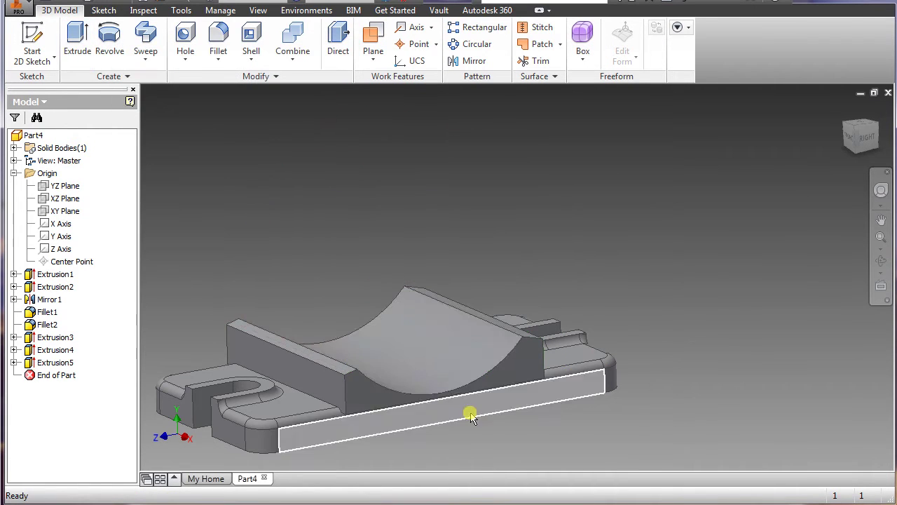
shift+middle_drag(470, 413, 400, 392)
scroll(343, 340, down, 5)
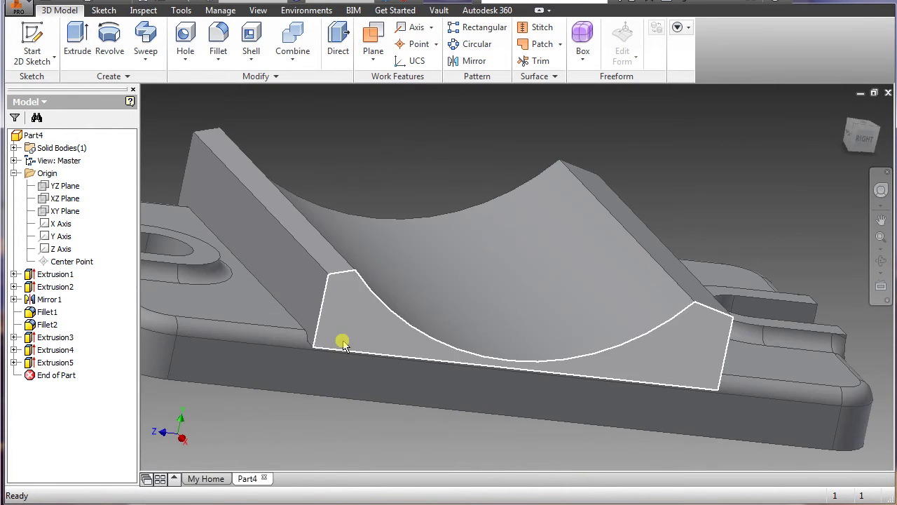
- Place a hole on the cradle's end face, .25 from the left edge and .781 from the bottom edge
click(187, 36)
drag(714, 33, 761, 19)
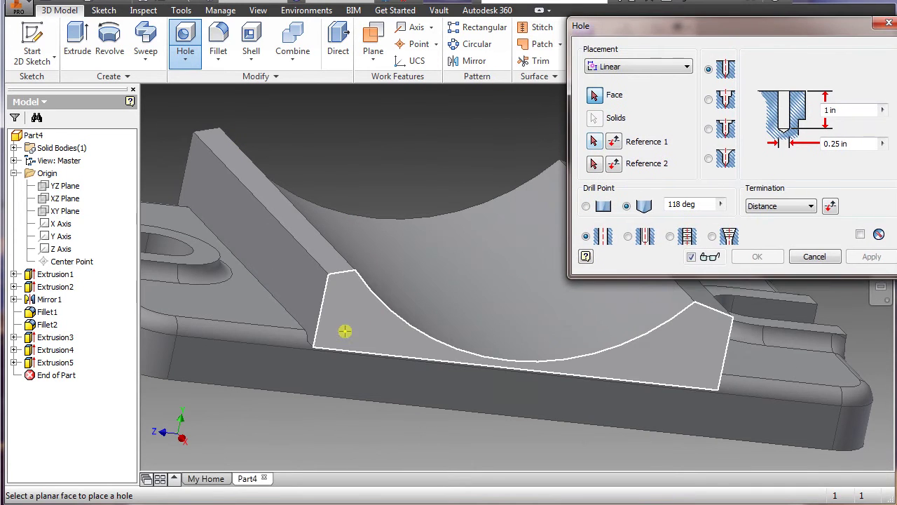
click(353, 315)
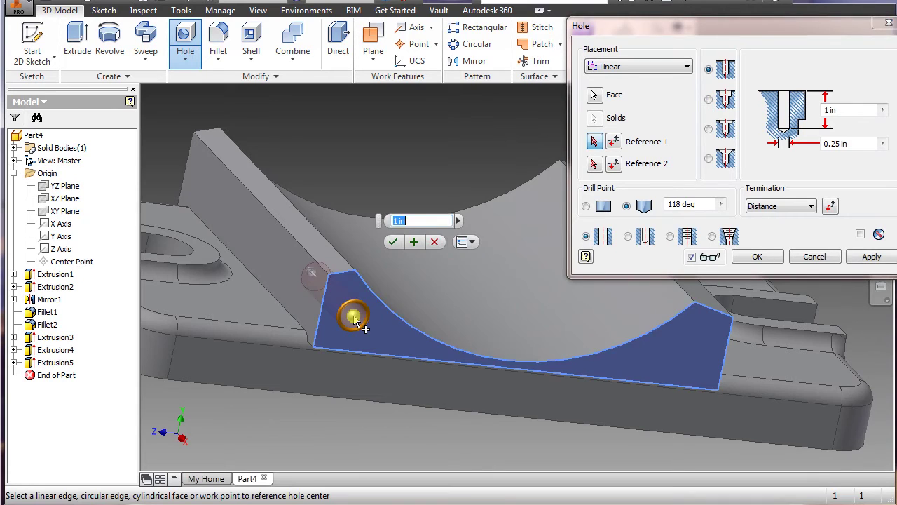
click(319, 328)
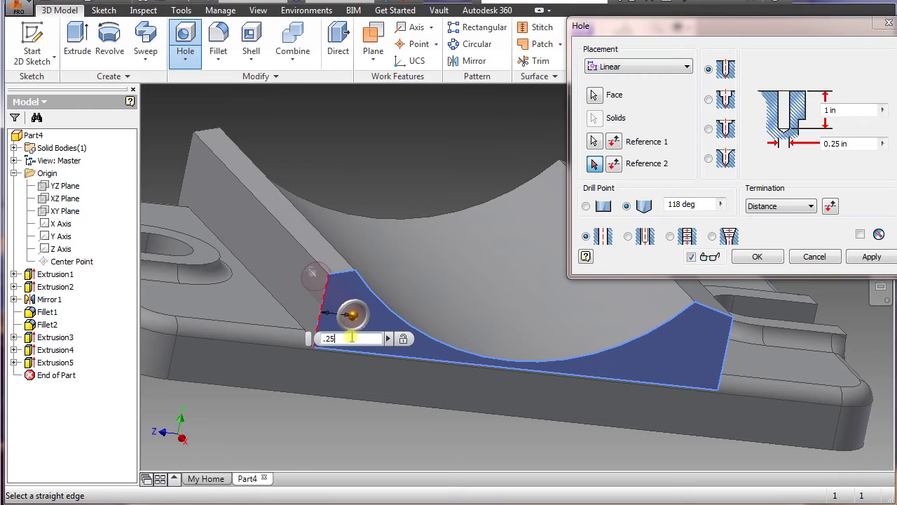
text(.25)
key(Return)
click(296, 394)
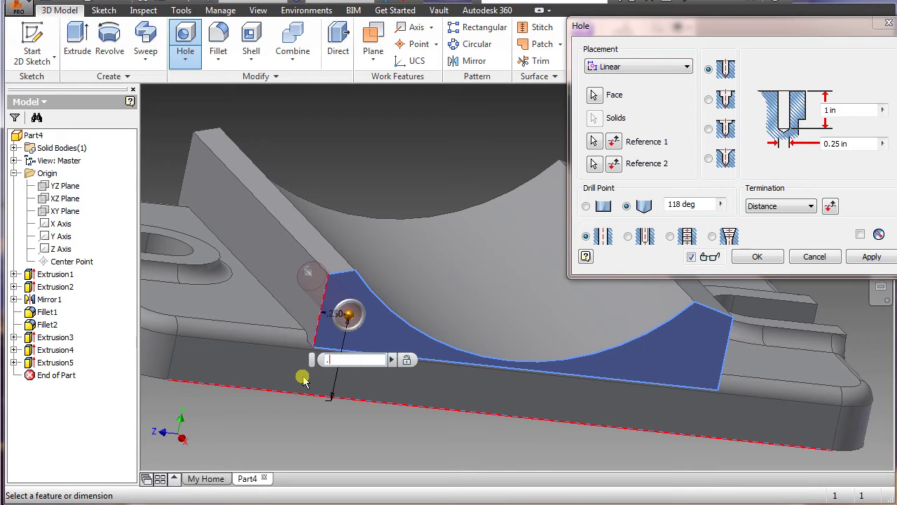
text(.781)
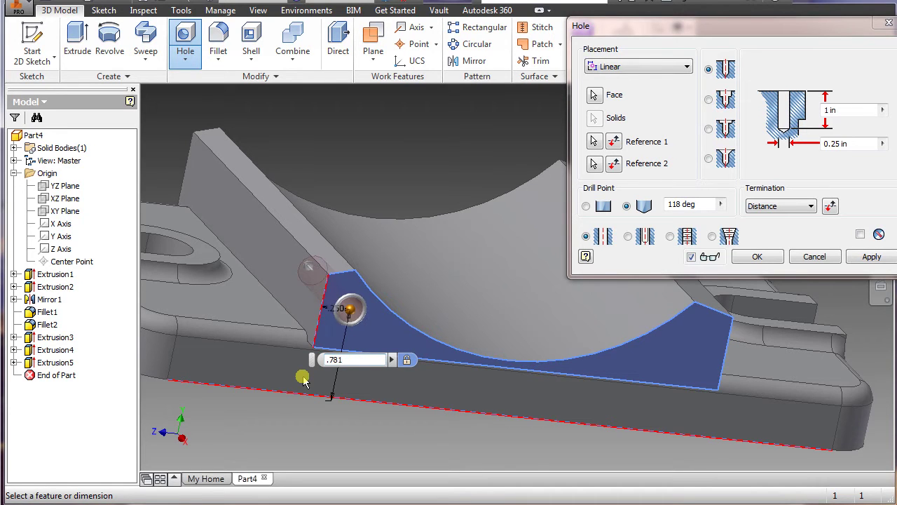
- Make it a tapped ANSI 1/4-20 UNC hole, .812 deep with .625 thread depth
drag(750, 35, 654, 40)
click(757, 117)
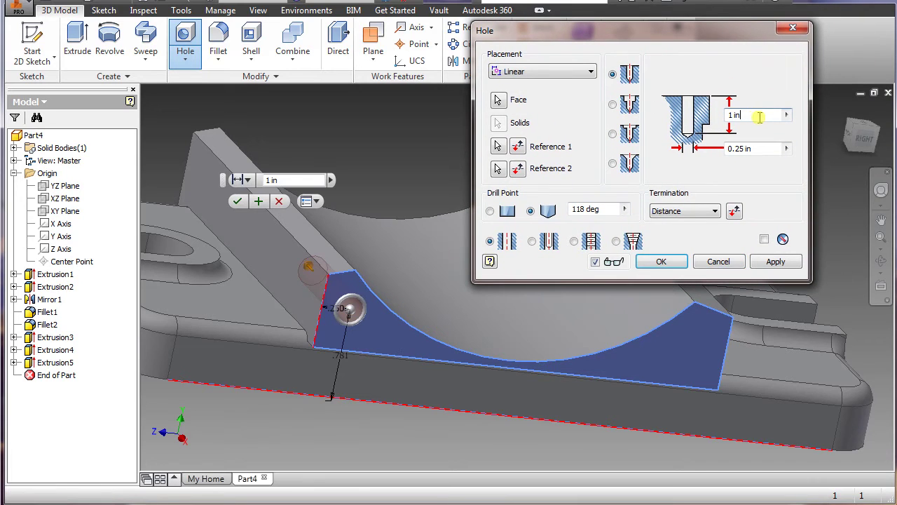
click(580, 243)
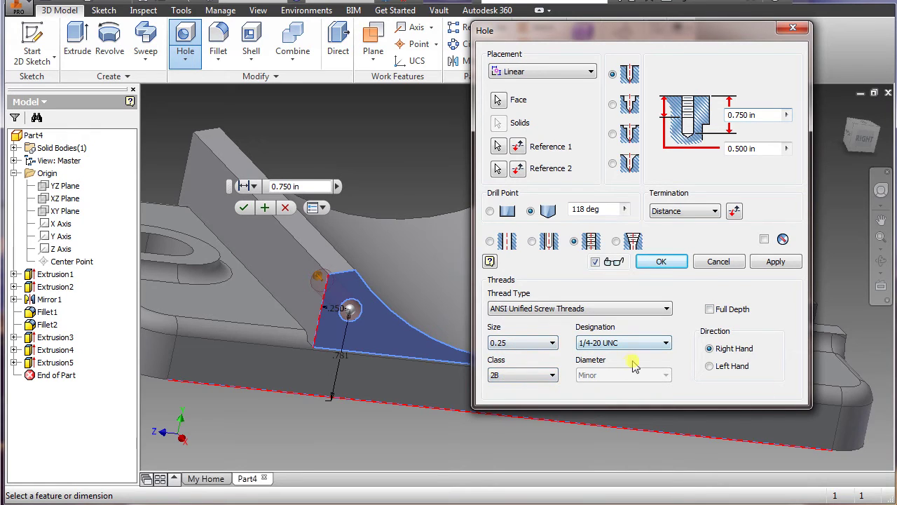
drag(760, 120, 730, 119)
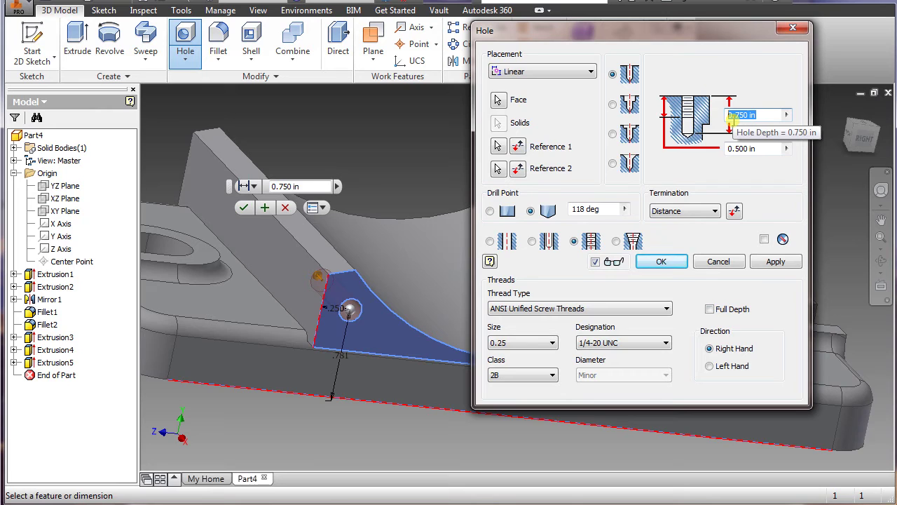
text(.812)
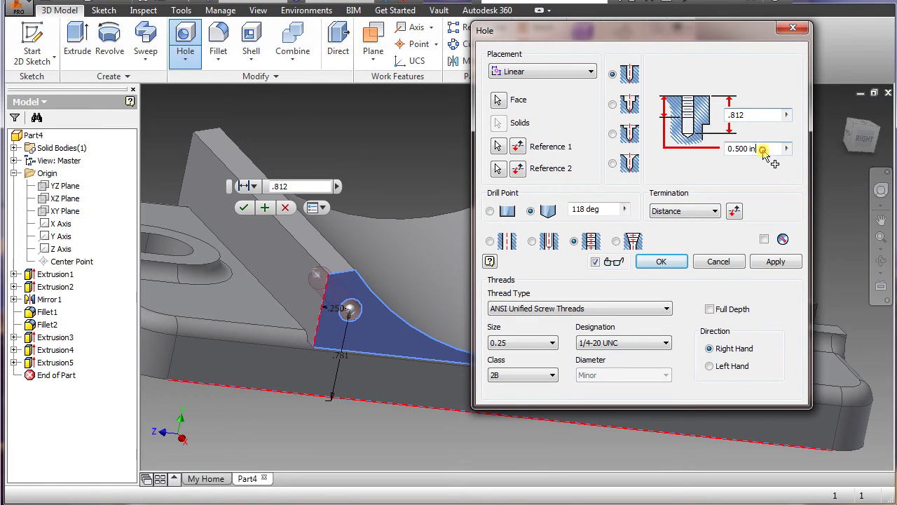
drag(761, 149, 729, 149)
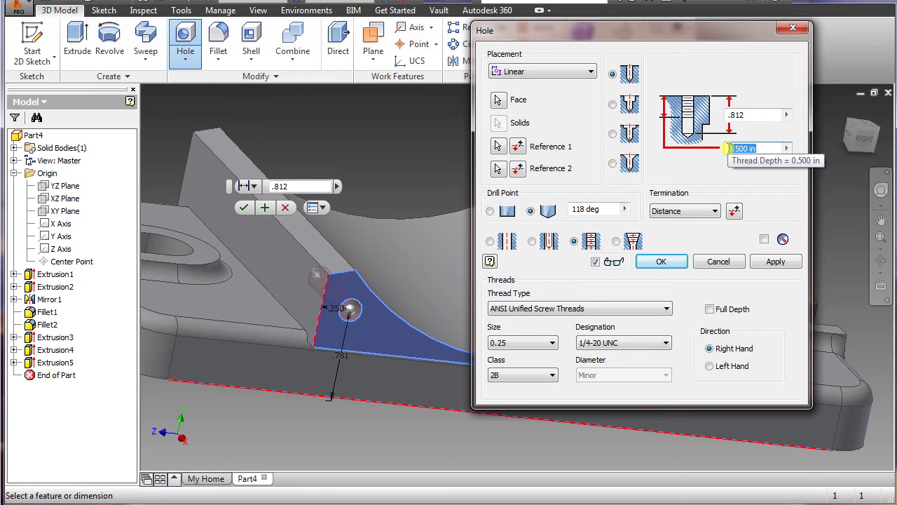
text(.625)
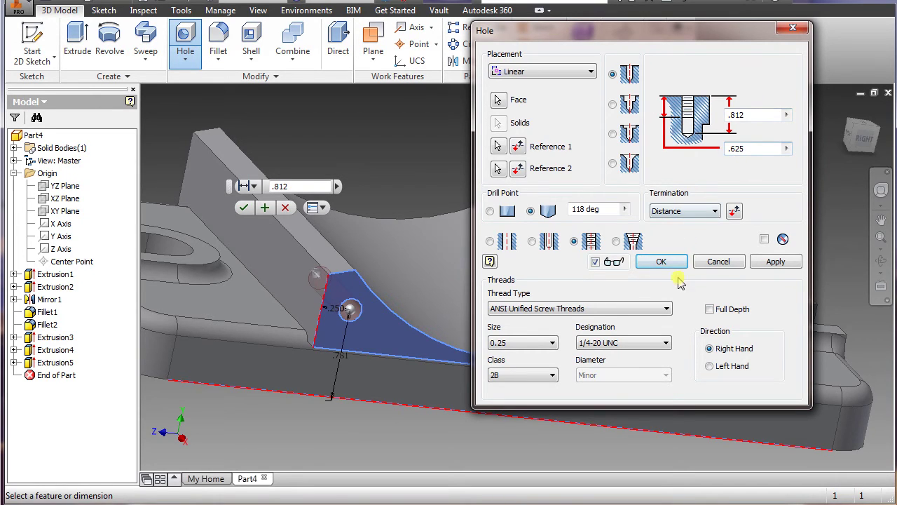
drag(712, 36, 737, 41)
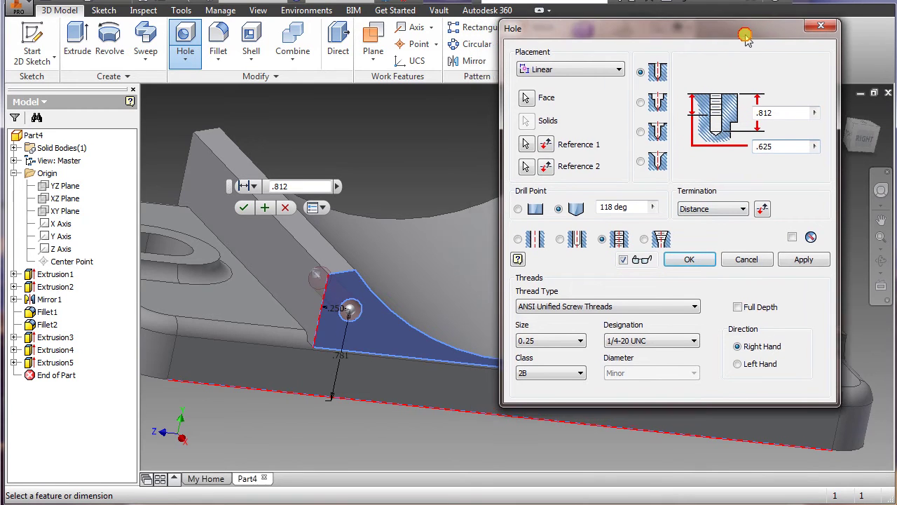
click(687, 267)
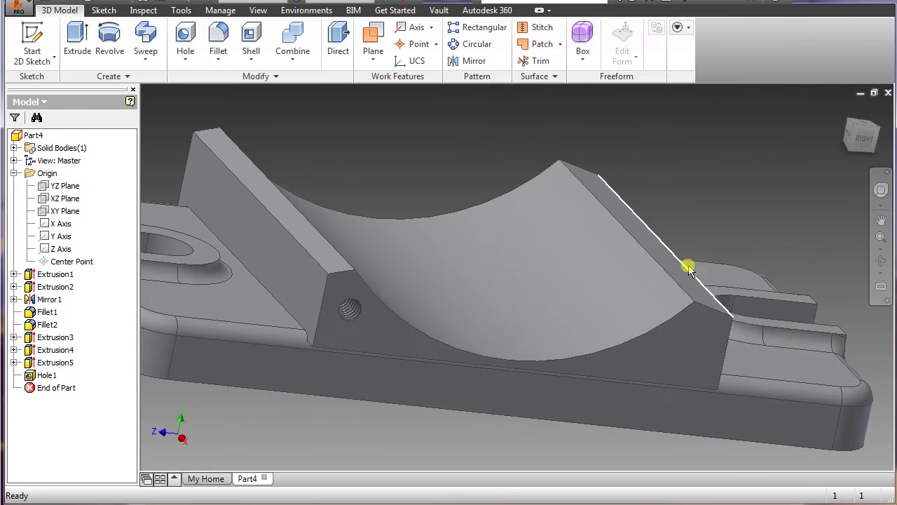
- Mirror Hole1 across the XY Plane to add a matching tapped hole at the opposite end
shift+middle_drag(453, 367, 435, 329)
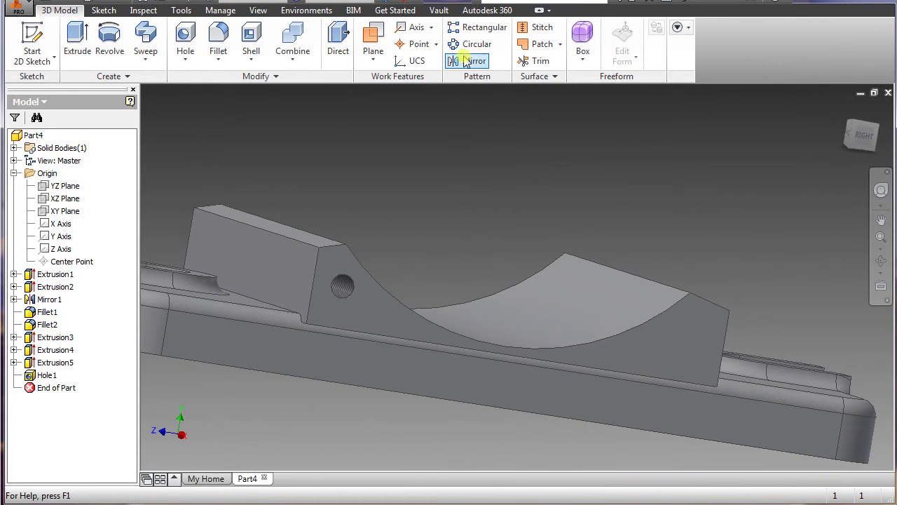
click(470, 61)
click(344, 289)
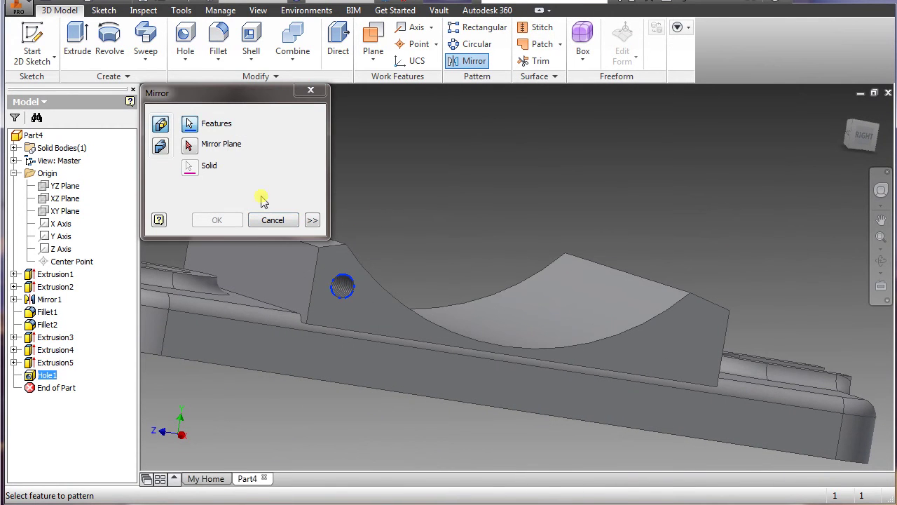
click(189, 145)
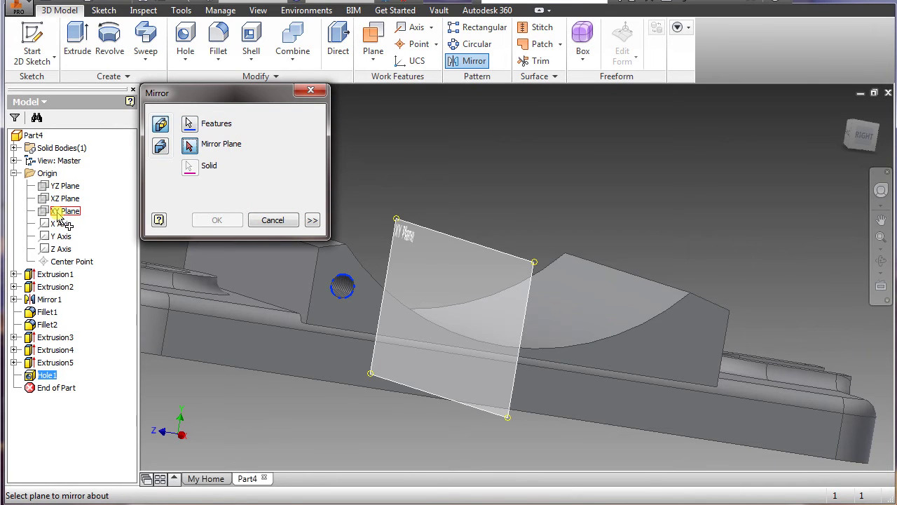
click(62, 212)
click(217, 220)
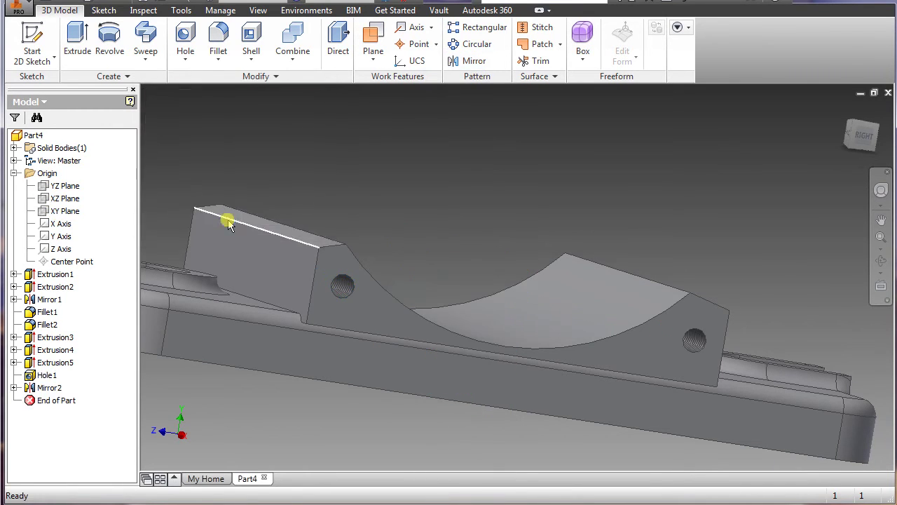
shift+middle_drag(230, 220, 338, 370)
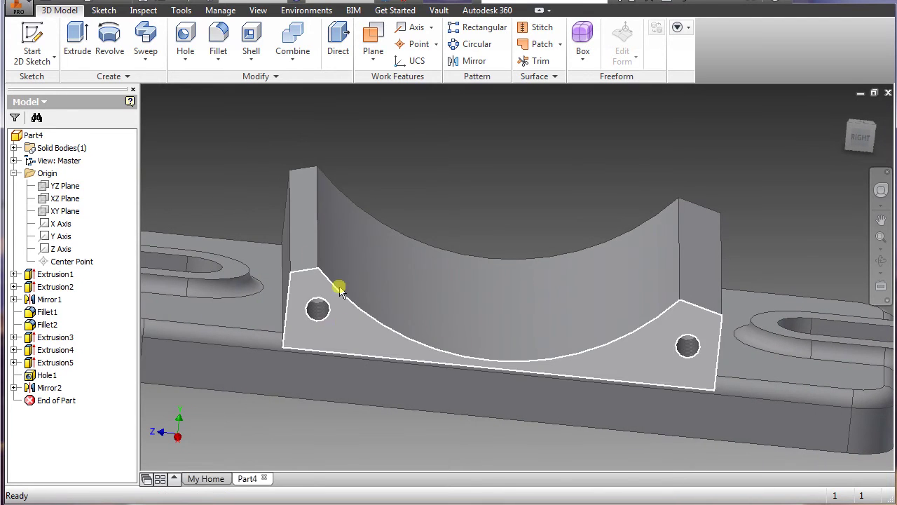
- Start a sketch on the bracket's front face and place three points across its lower area
click(349, 340)
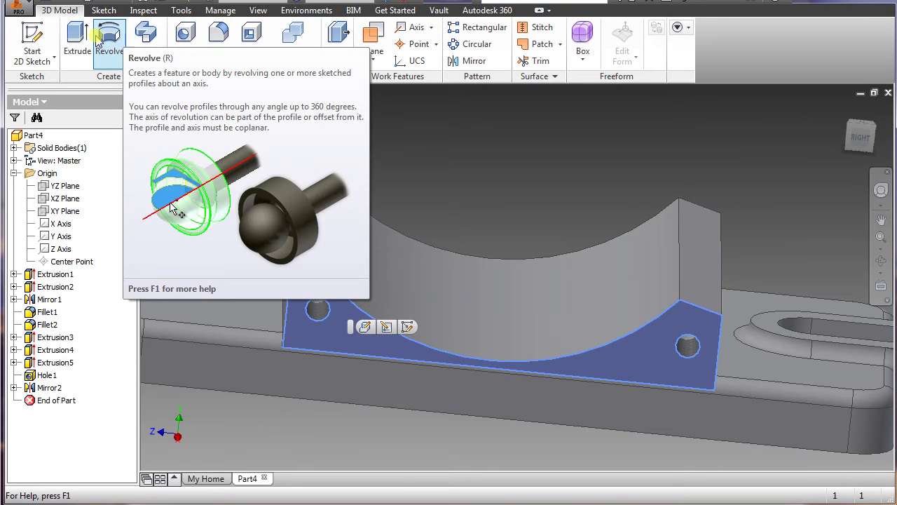
click(32, 40)
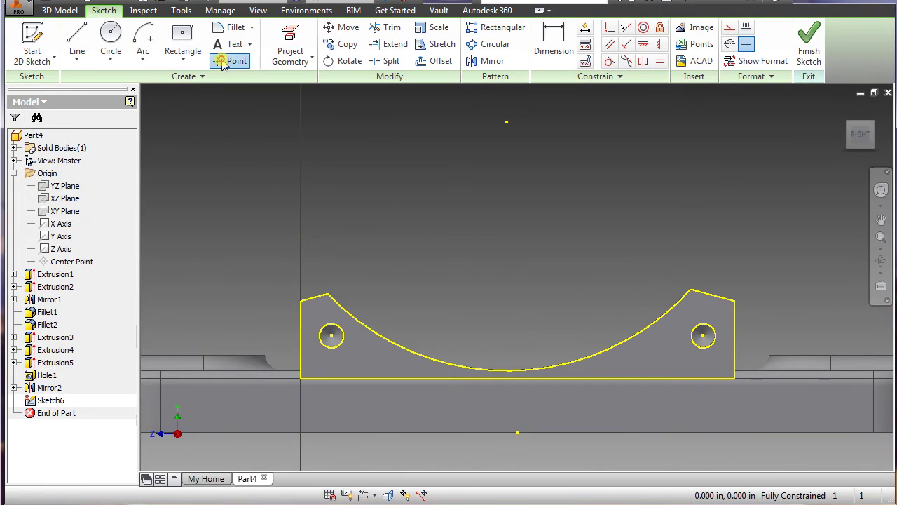
click(222, 62)
click(363, 361)
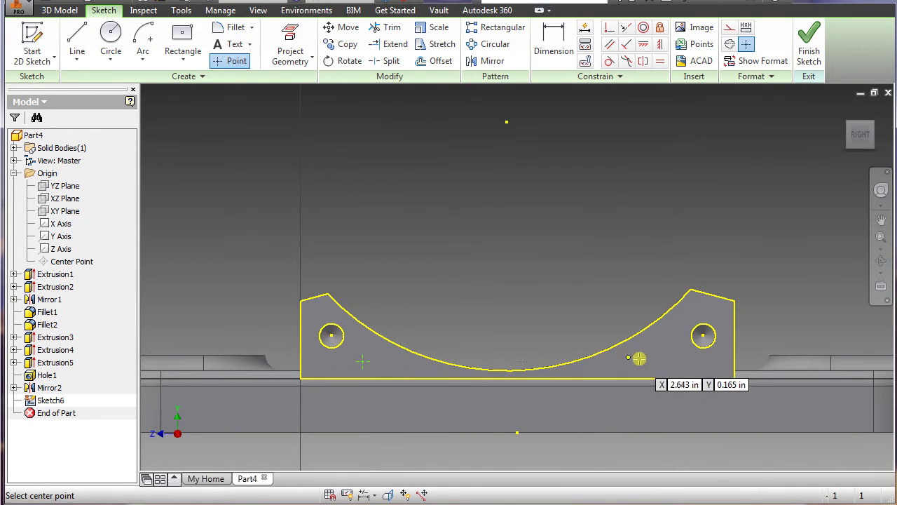
click(622, 366)
click(669, 354)
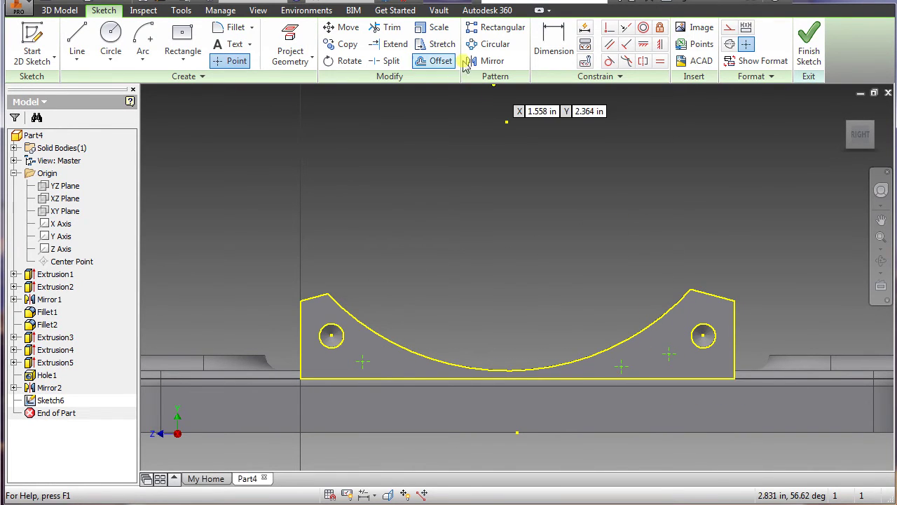
click(554, 43)
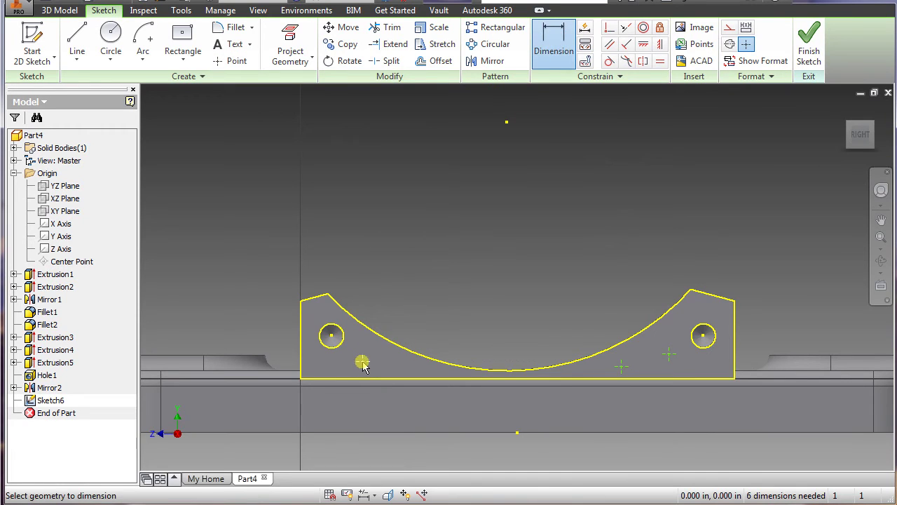
- Dimension the span between the left and right points to 2.25
click(362, 362)
click(669, 354)
click(588, 460)
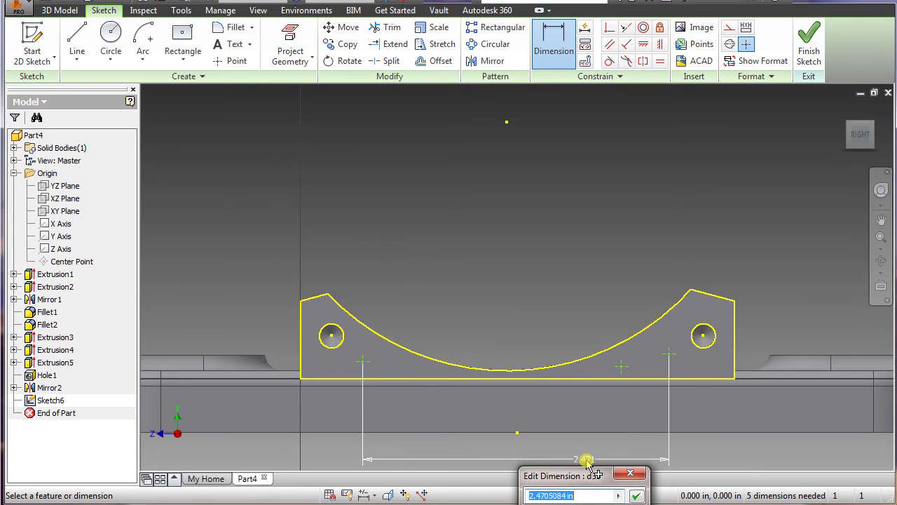
text(2.2)
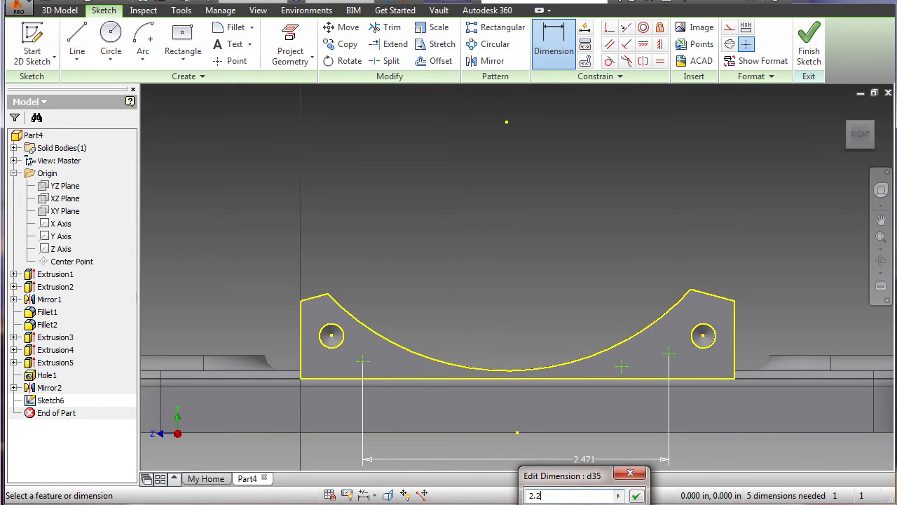
text(5)
key(Return)
scroll(544, 374, up, 3)
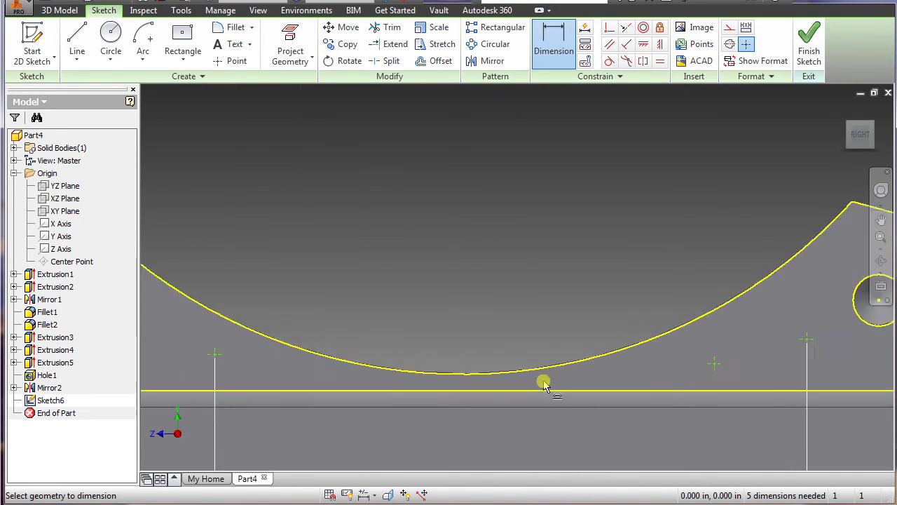
scroll(533, 421, down, 4)
scroll(515, 454, up, 3)
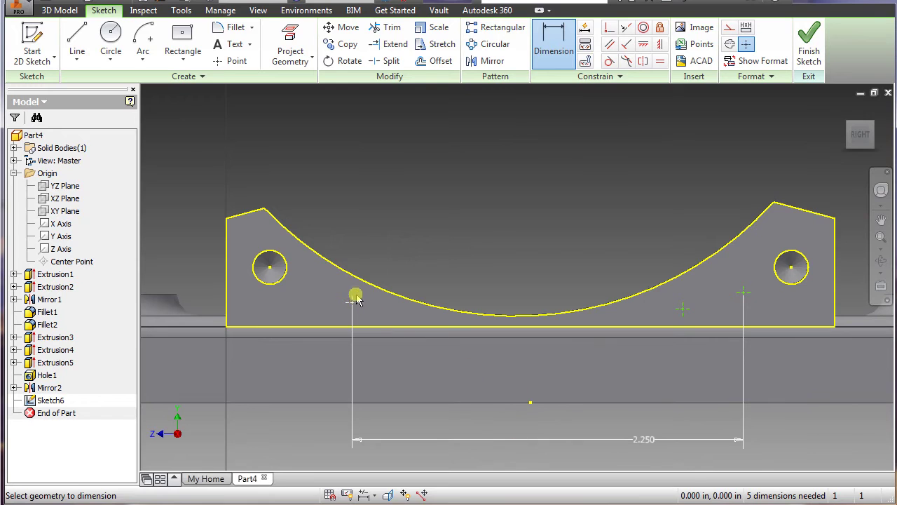
- Dimension the left point's offset from the centre reference as 2.25/2 (1.125)
click(353, 303)
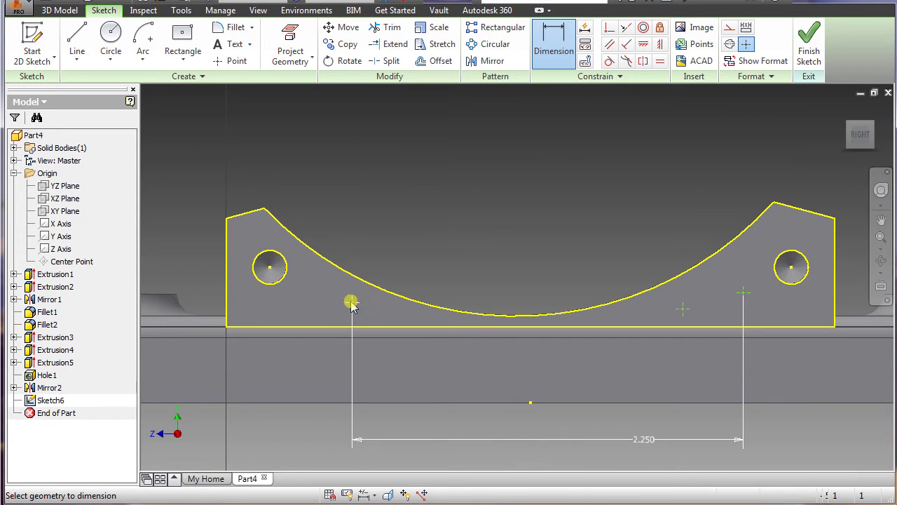
click(531, 404)
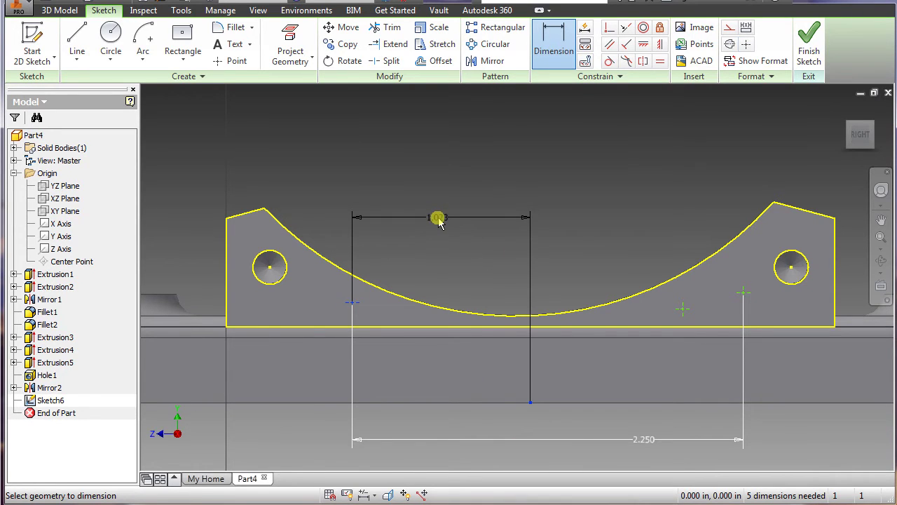
click(437, 219)
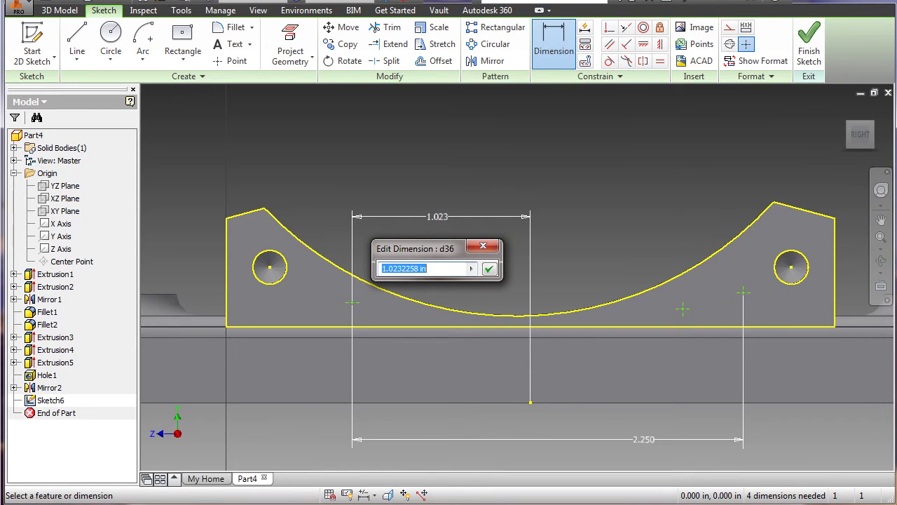
text(2.25)
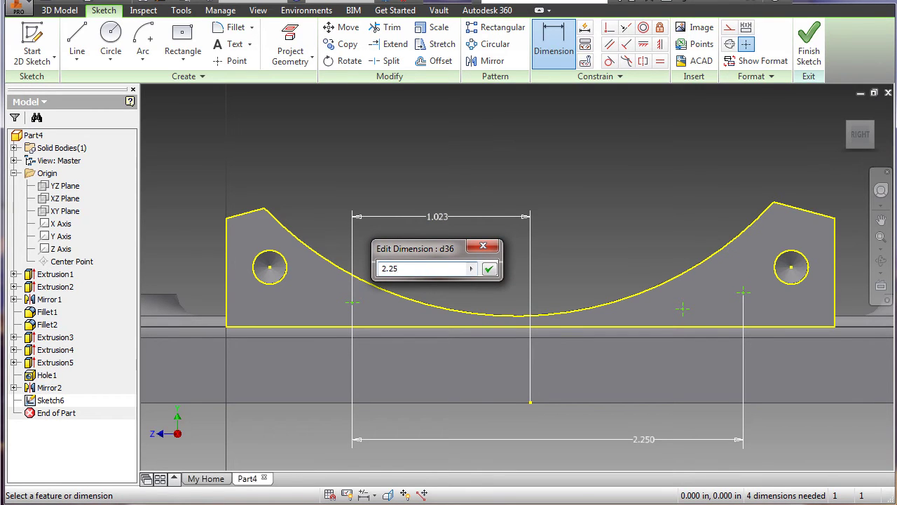
text(/2)
key(Return)
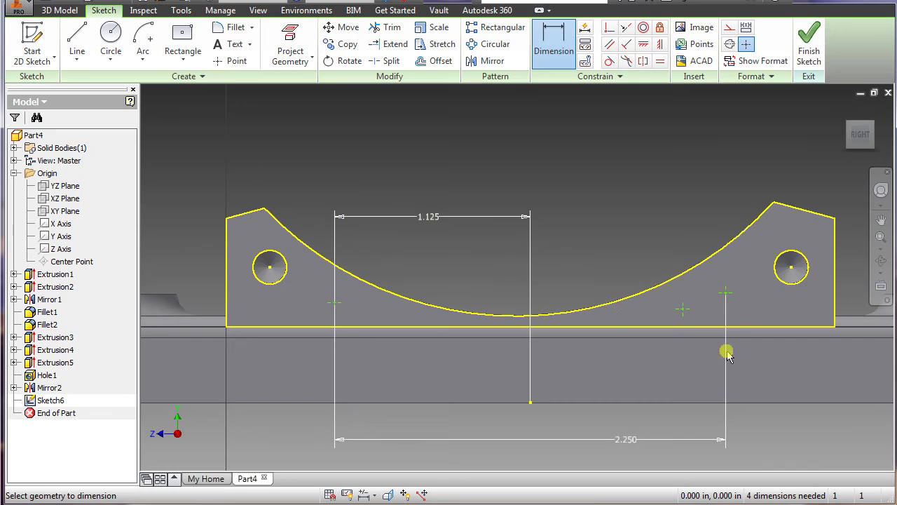
- Dimension the left and right point heights above the bottom edge (.187 and .250)
click(334, 304)
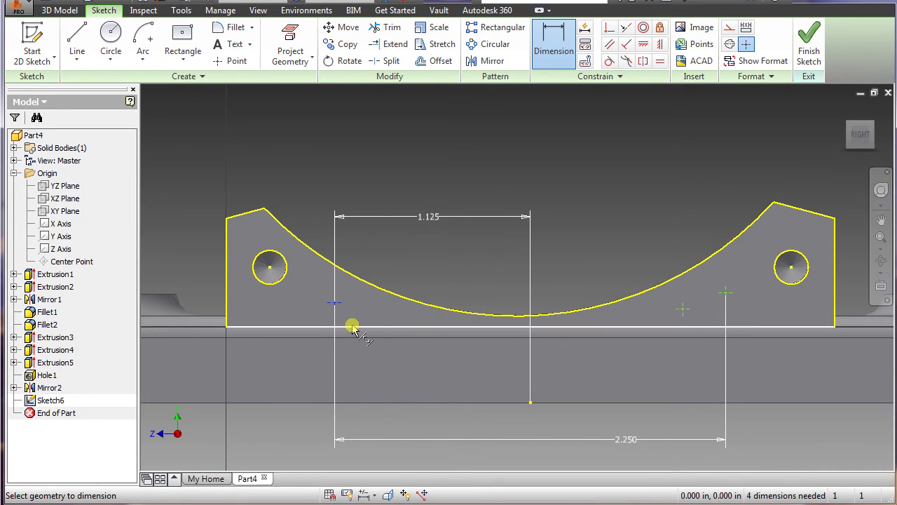
click(352, 326)
click(370, 307)
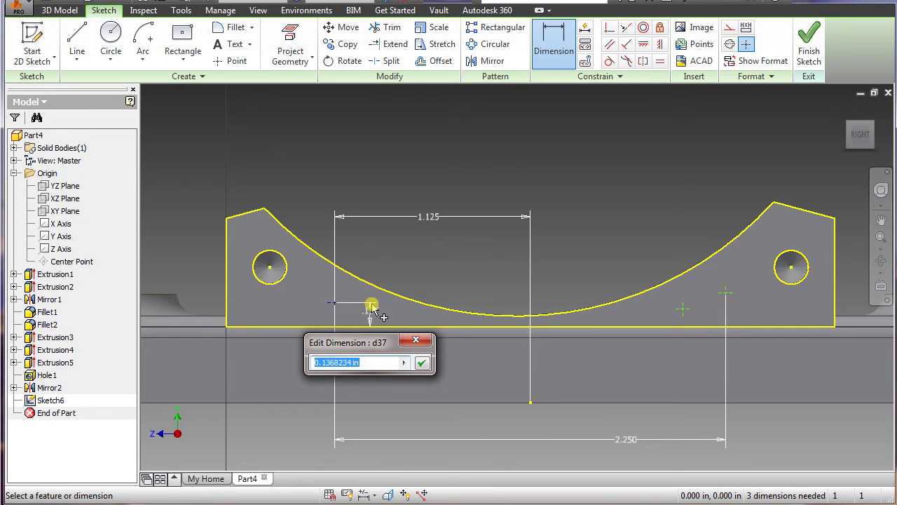
text(.187)
key(Return)
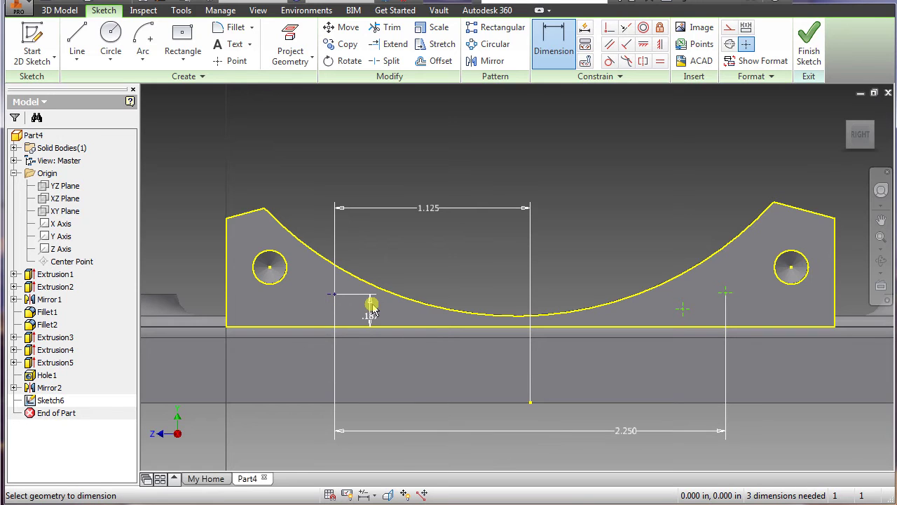
click(679, 327)
click(635, 319)
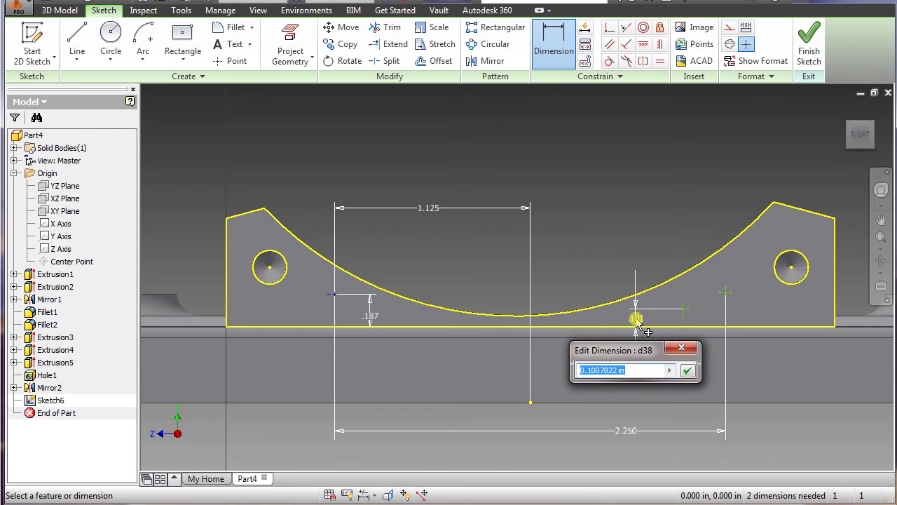
text(.25)
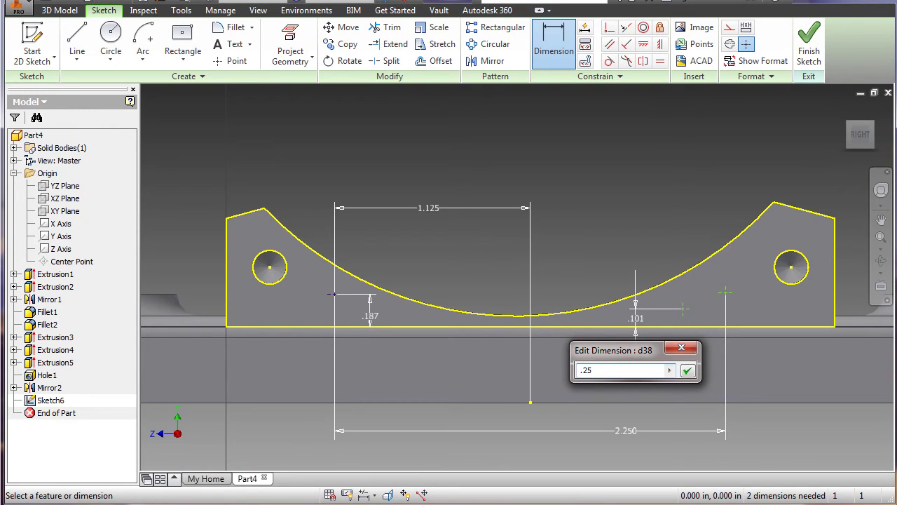
key(Return)
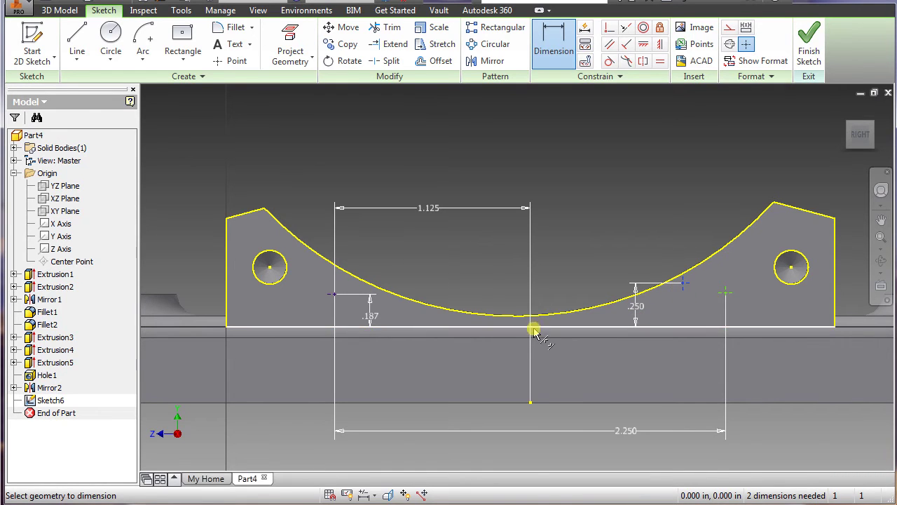
- Add a .750 horizontal offset, change the right height to .125, and finish the sketch
click(530, 401)
click(611, 251)
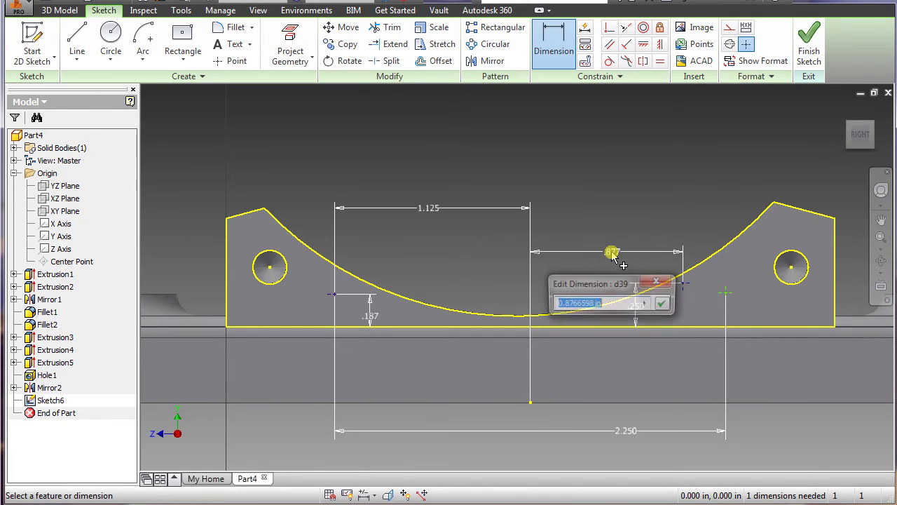
text(.75)
key(Return)
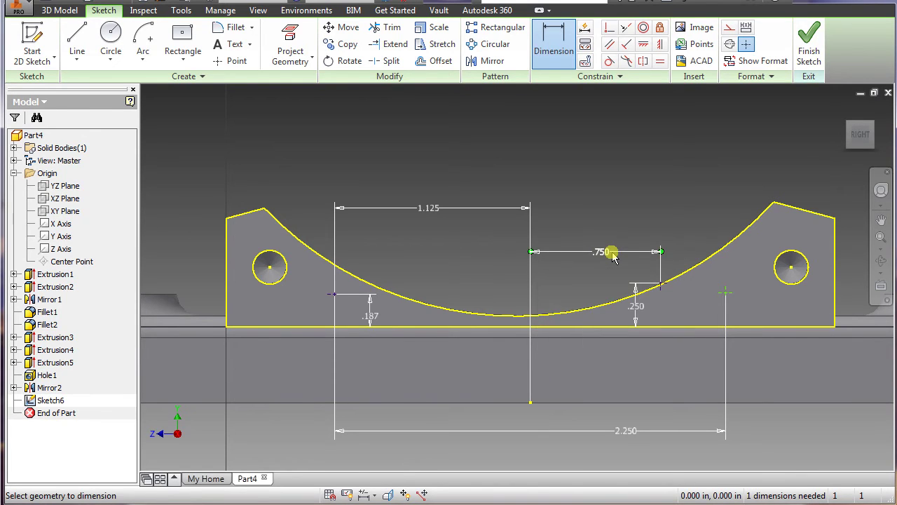
double_click(637, 309)
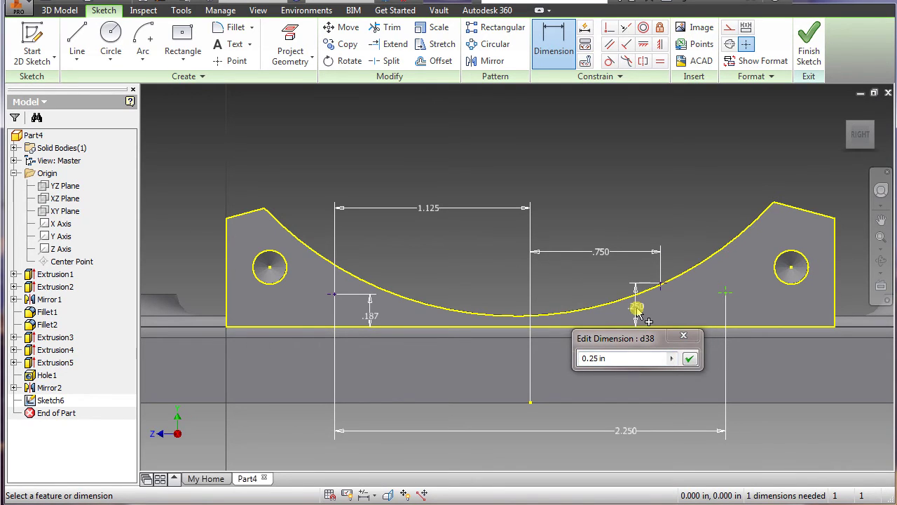
text(.125)
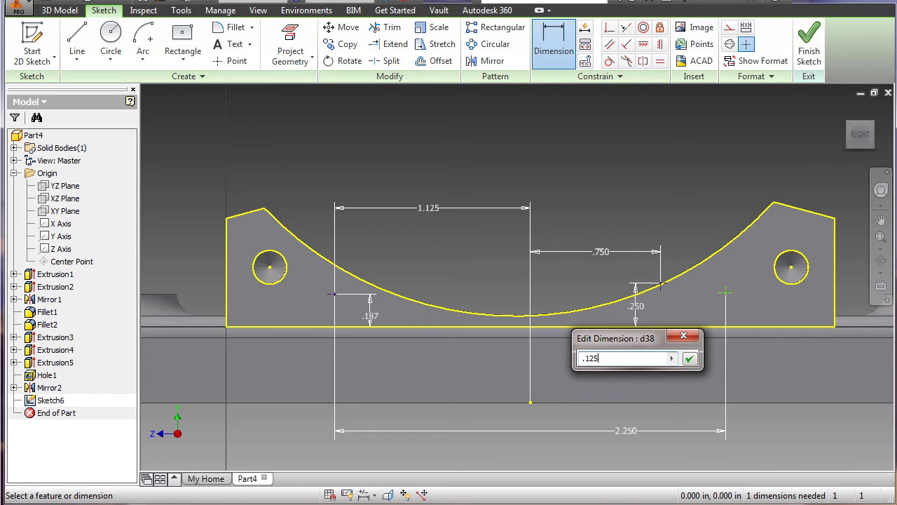
key(Return)
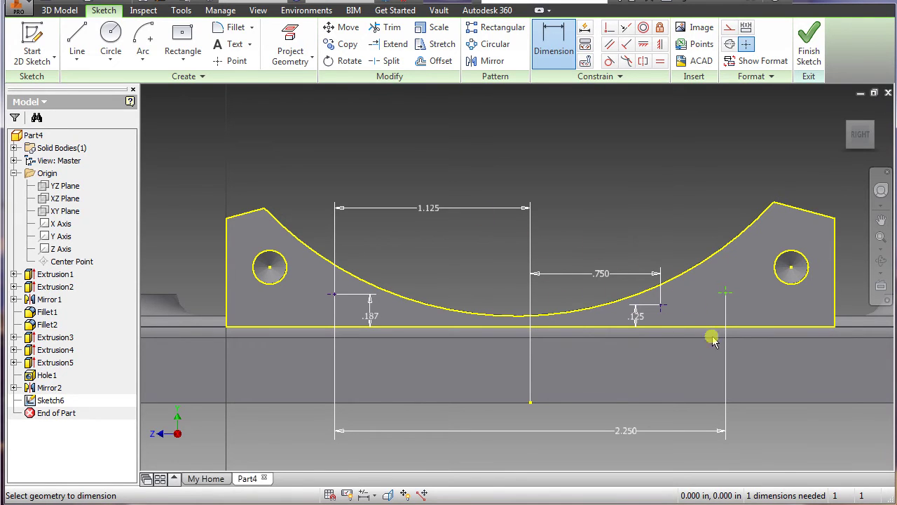
click(810, 43)
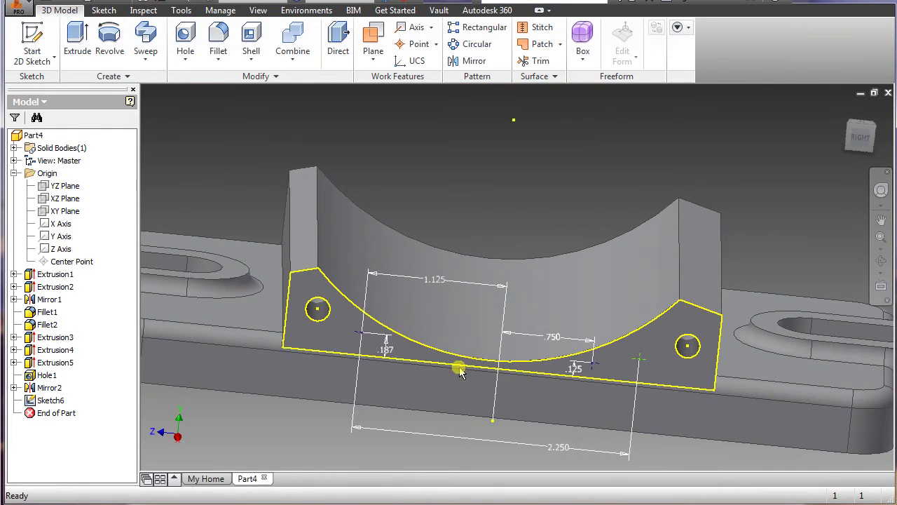
- Create Hole2 as Simple Holes, .562 deep and .125 diameter, at Sketch6's points
click(181, 40)
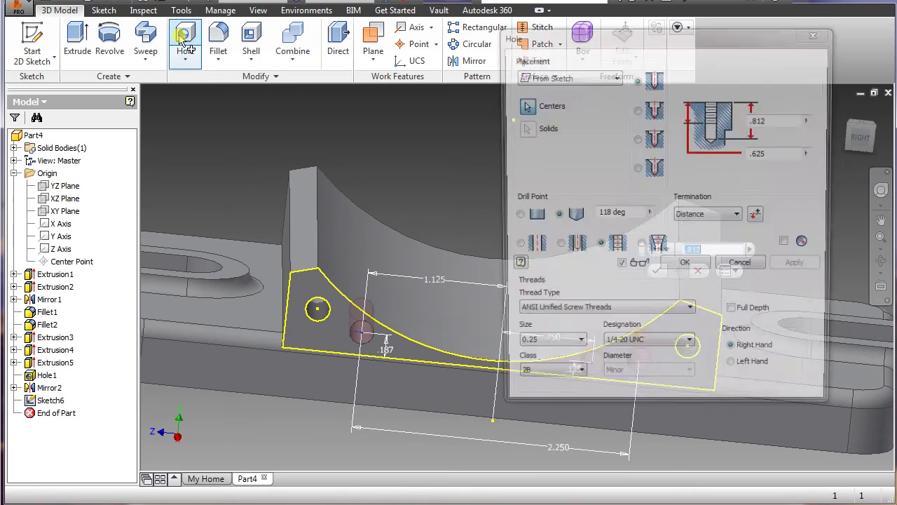
drag(694, 28, 197, 90)
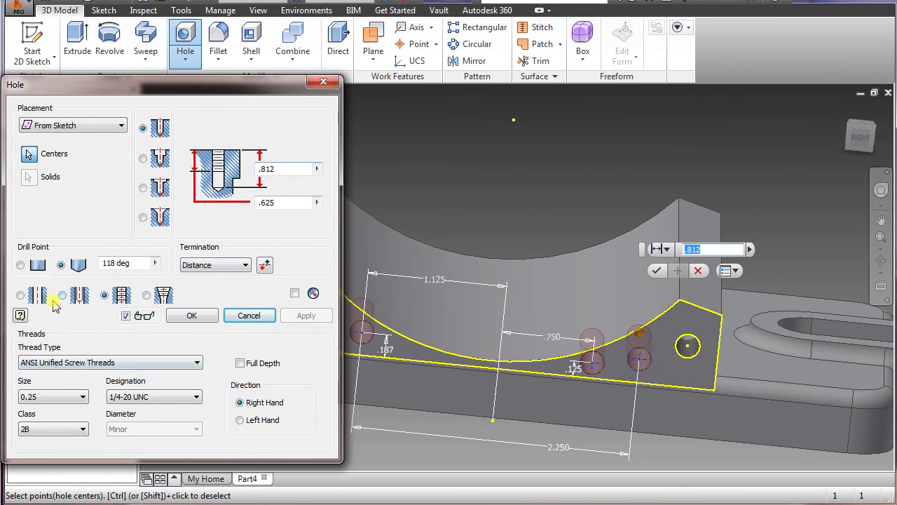
click(20, 298)
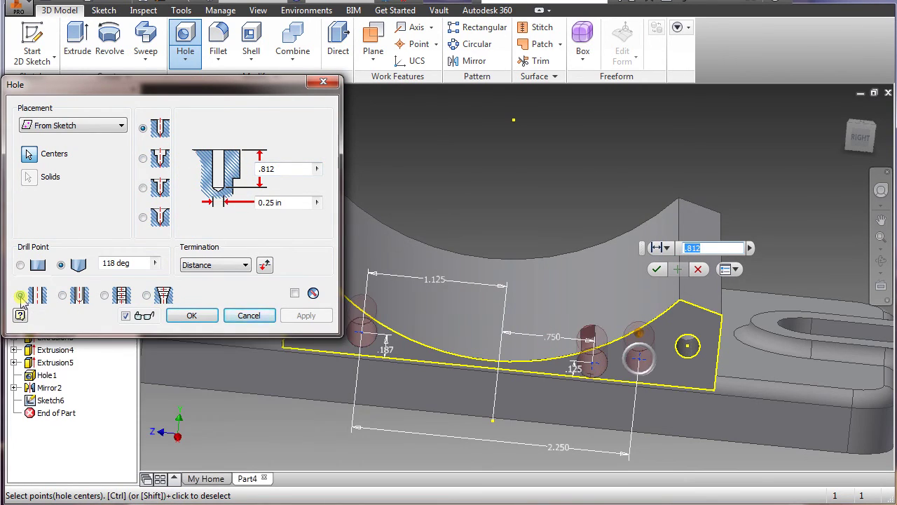
drag(210, 88, 226, 87)
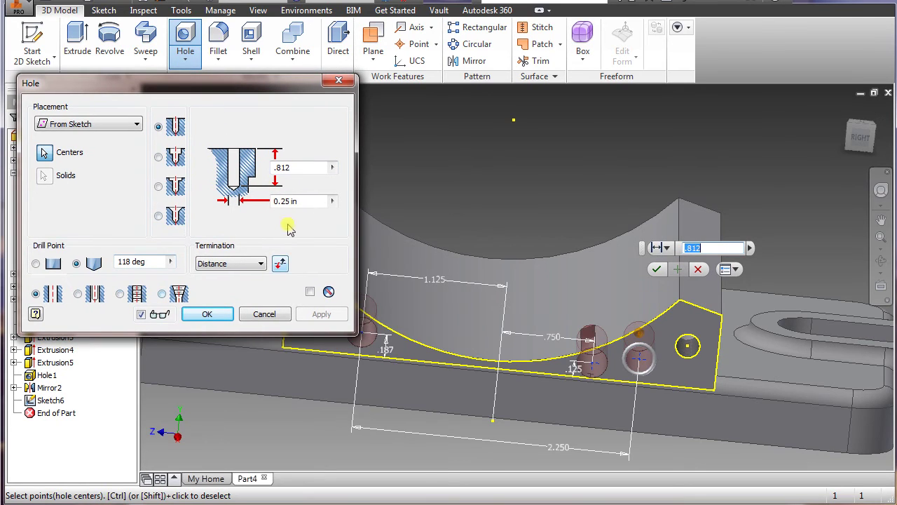
click(303, 167)
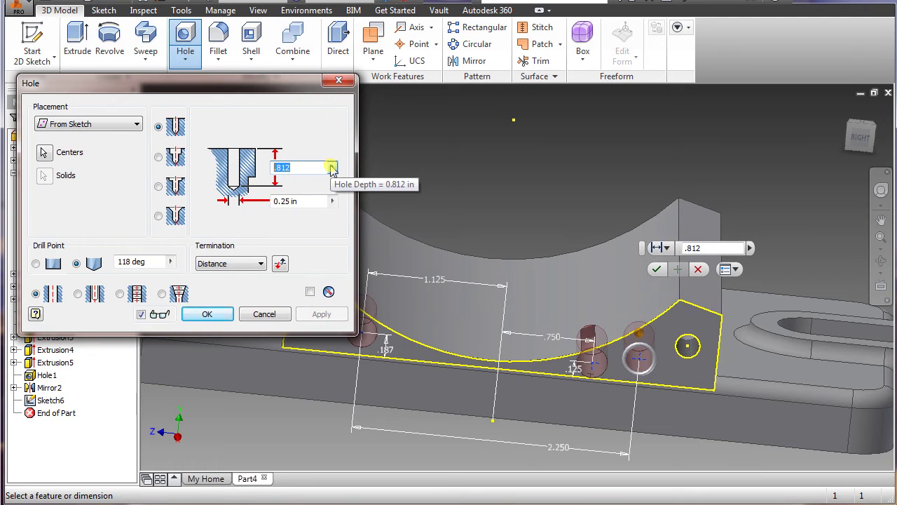
text(.)
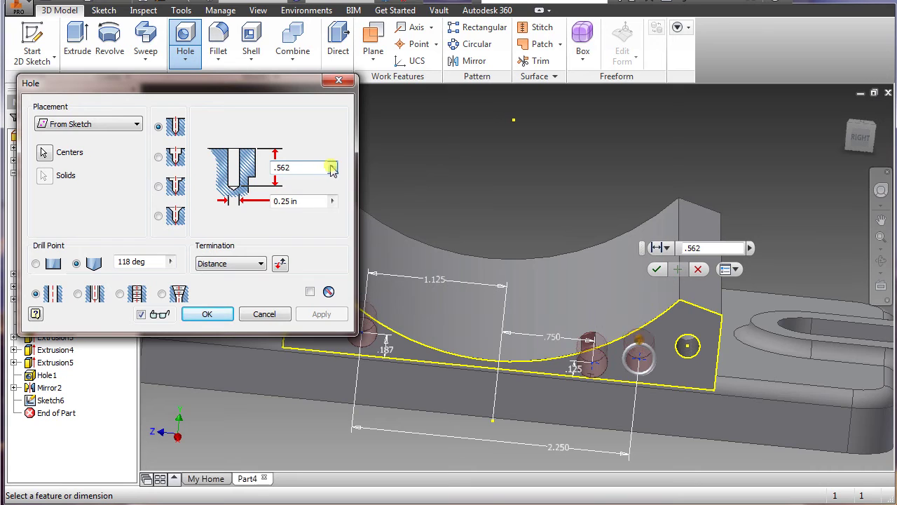
click(277, 200)
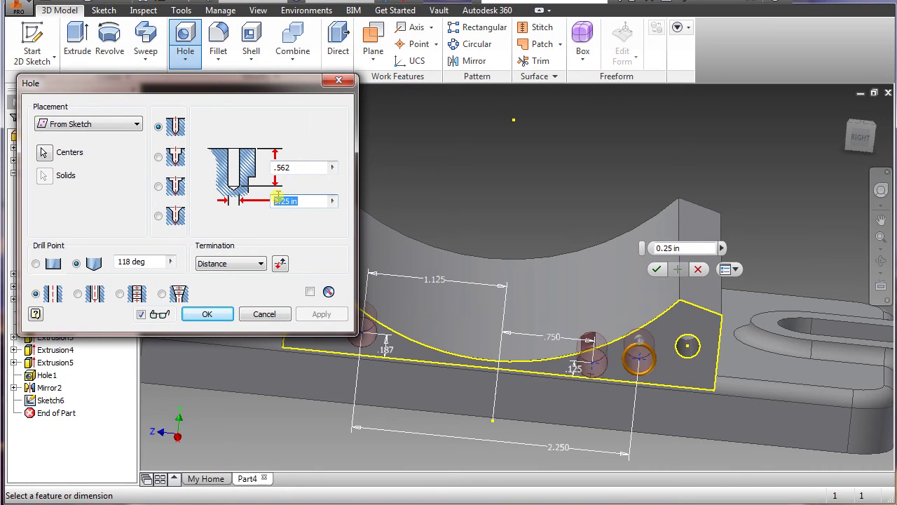
text(.125)
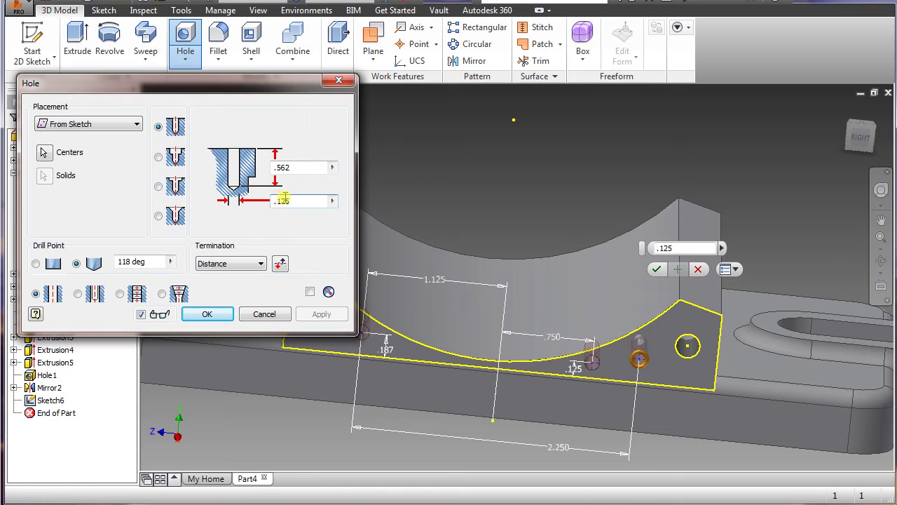
click(208, 314)
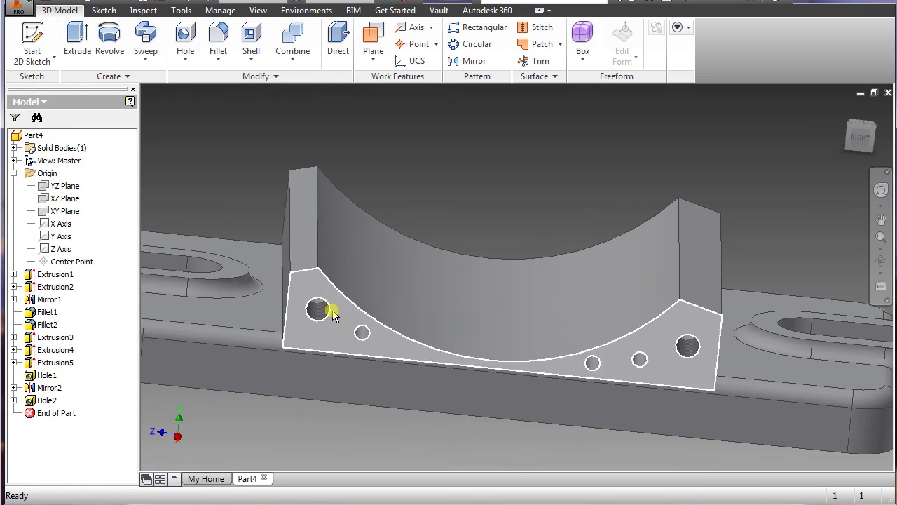
- Mirror Hole1, Mirror2 and Hole2 across the YZ Plane as Mirror3
shift+middle_drag(400, 330, 311, 350)
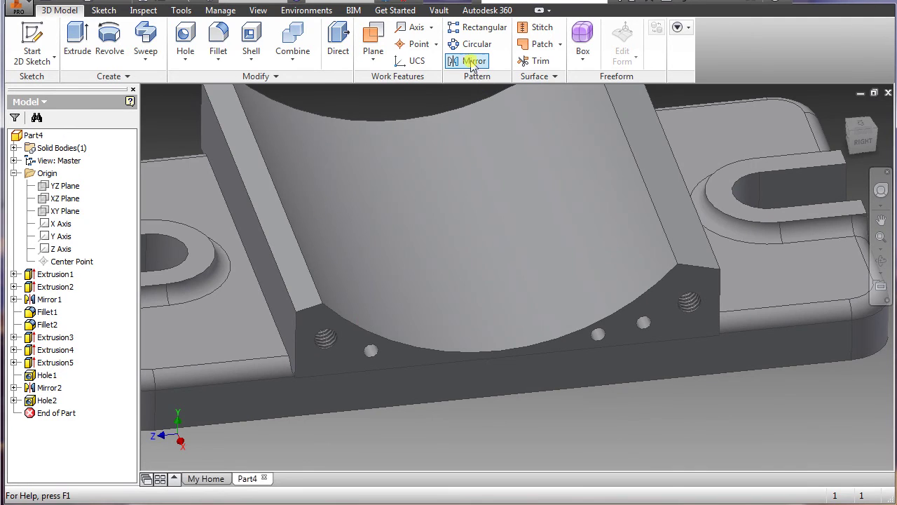
click(474, 62)
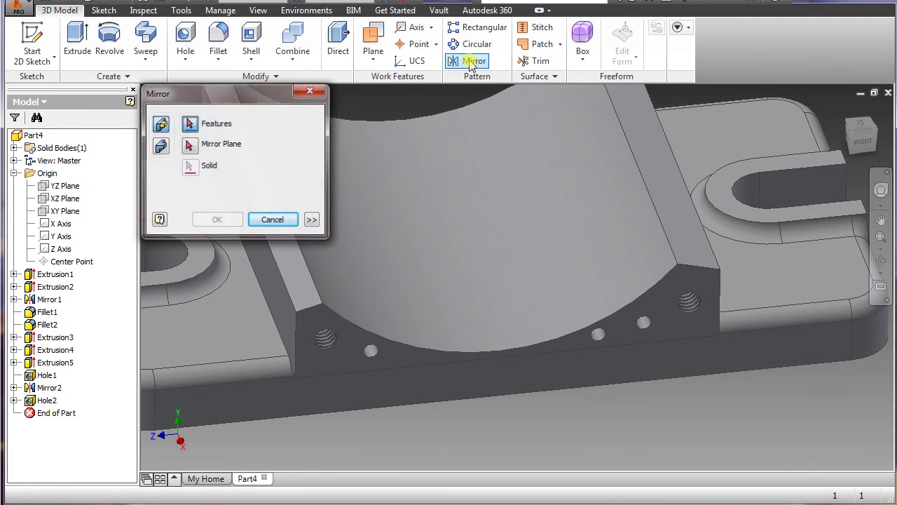
click(325, 342)
click(371, 351)
click(598, 334)
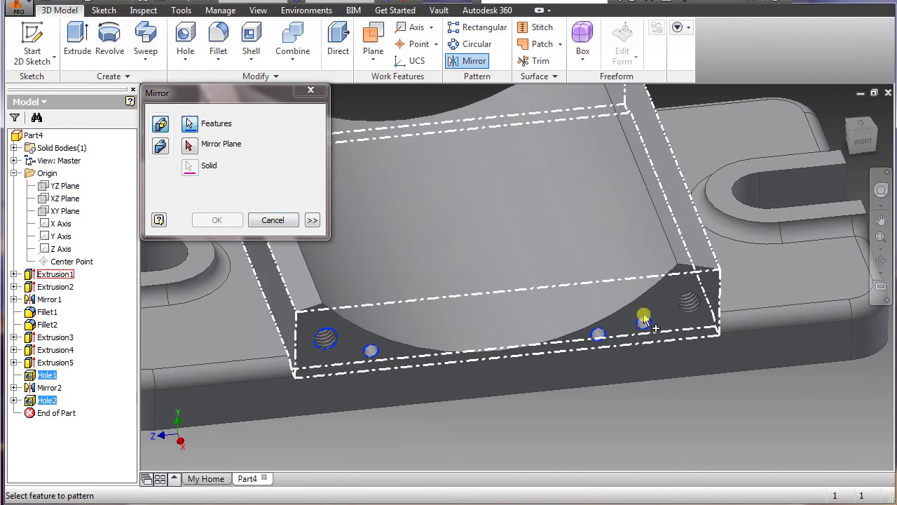
click(643, 322)
click(689, 303)
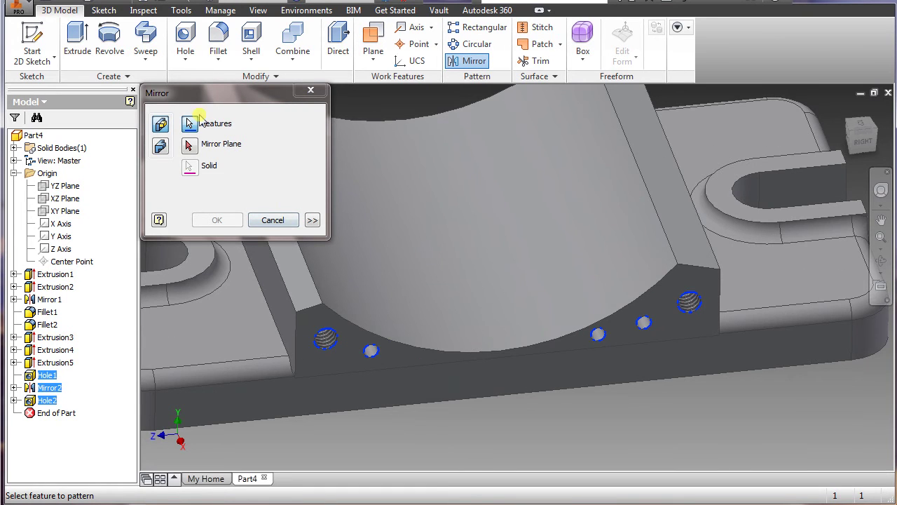
click(189, 146)
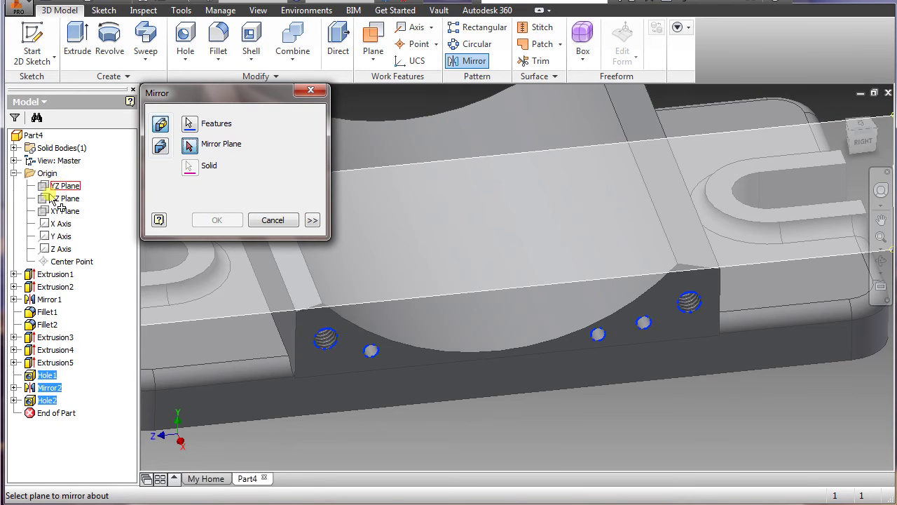
click(62, 188)
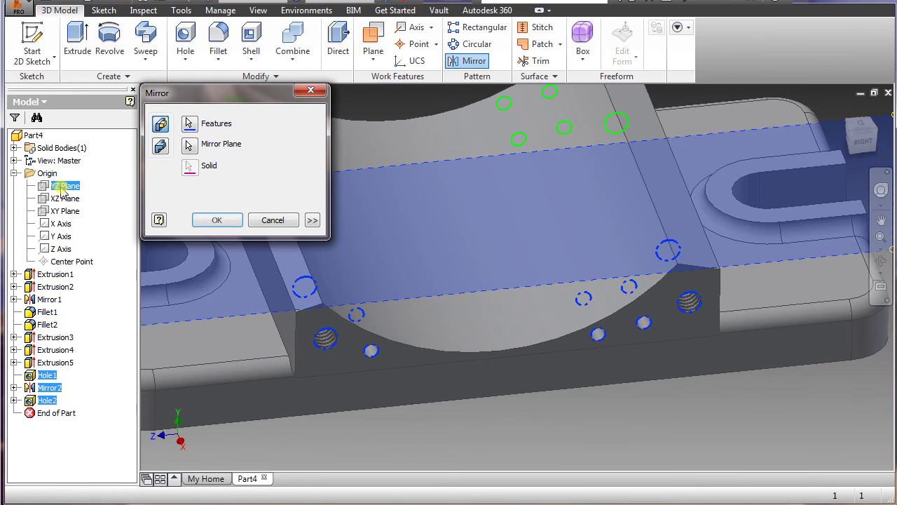
click(217, 221)
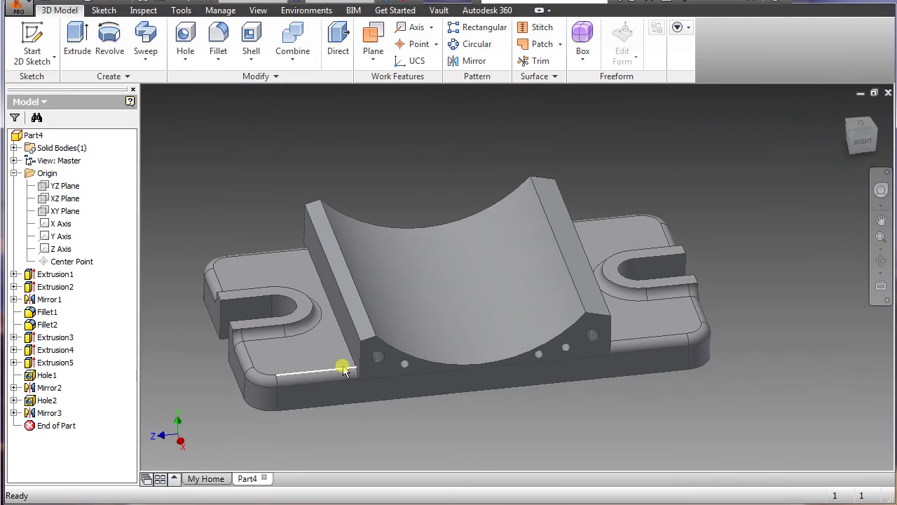
shift+middle_drag(344, 366, 372, 347)
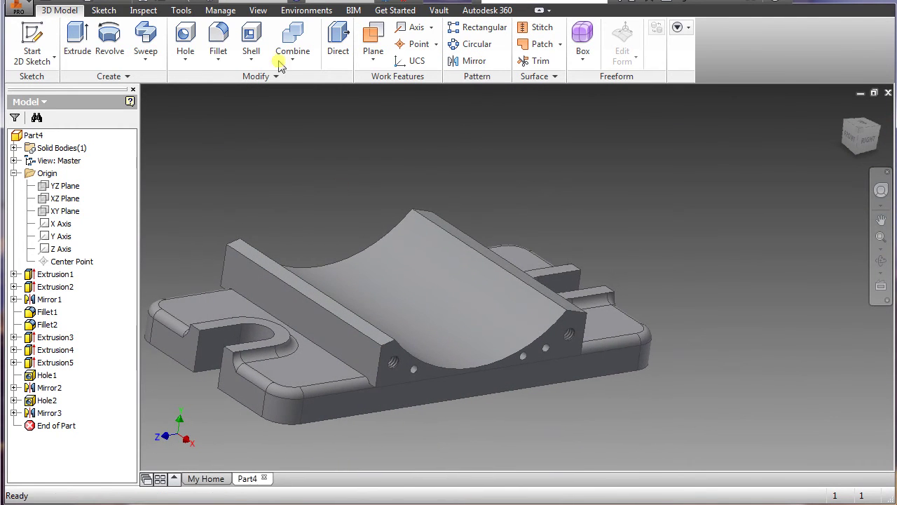
- Add Fillet3 with .125 radius to the eight long ridge edges of the cradle
click(218, 42)
scroll(317, 336, up, 3)
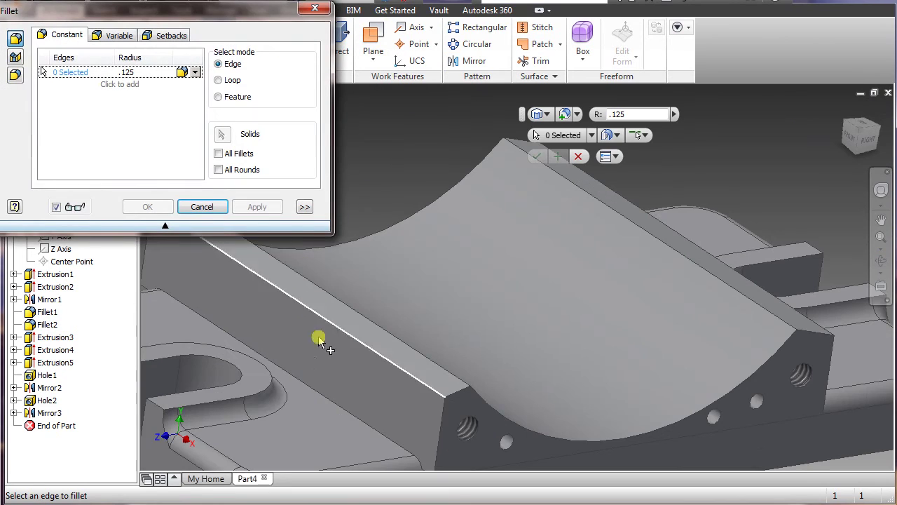
click(319, 396)
click(360, 339)
scroll(428, 345, down, 5)
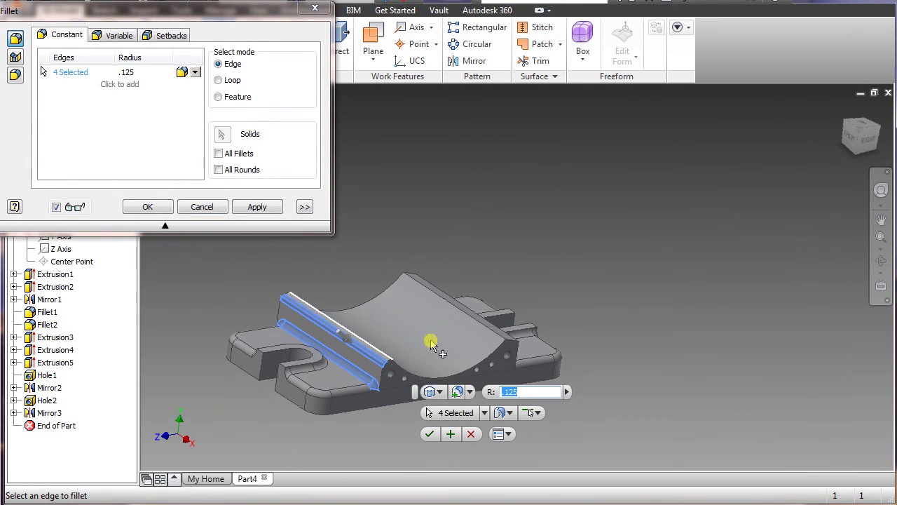
shift+middle_drag(428, 344, 511, 320)
scroll(525, 344, up, 3)
click(533, 350)
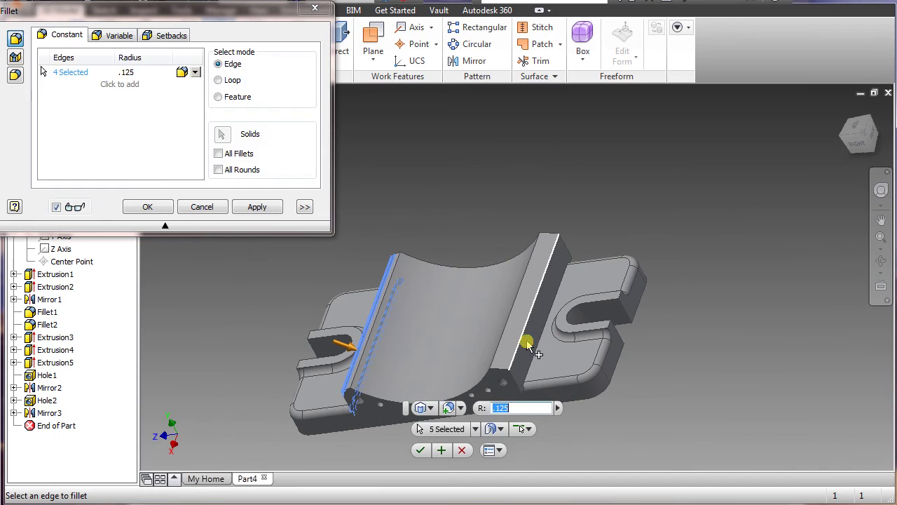
click(535, 354)
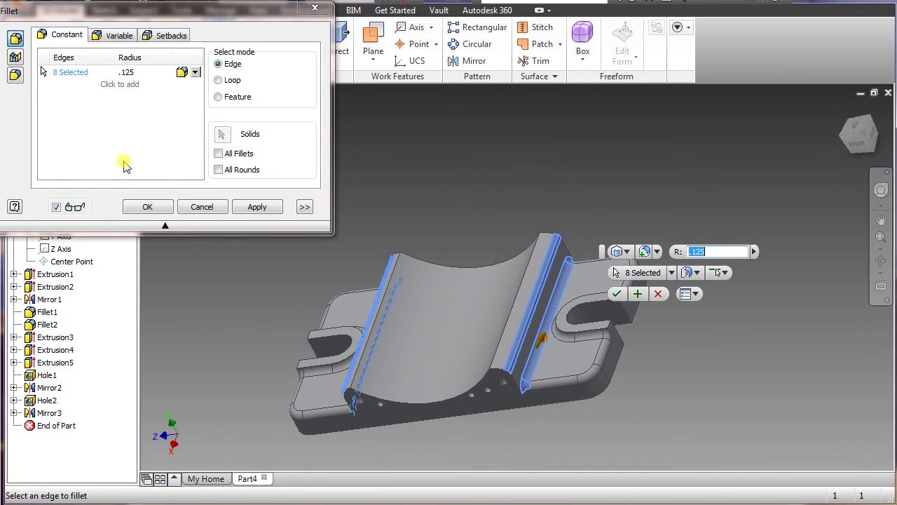
click(148, 207)
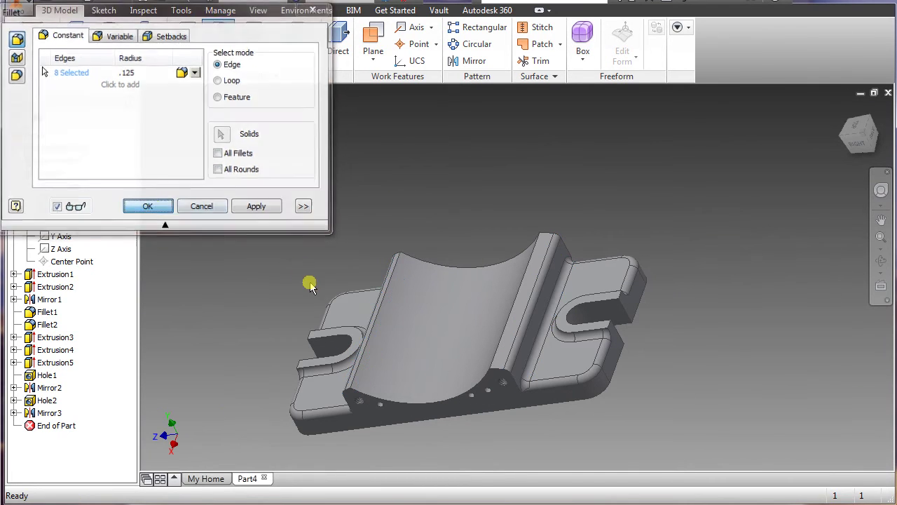
shift+middle_drag(280, 288, 386, 279)
scroll(387, 279, down, 1)
scroll(401, 312, up, 2)
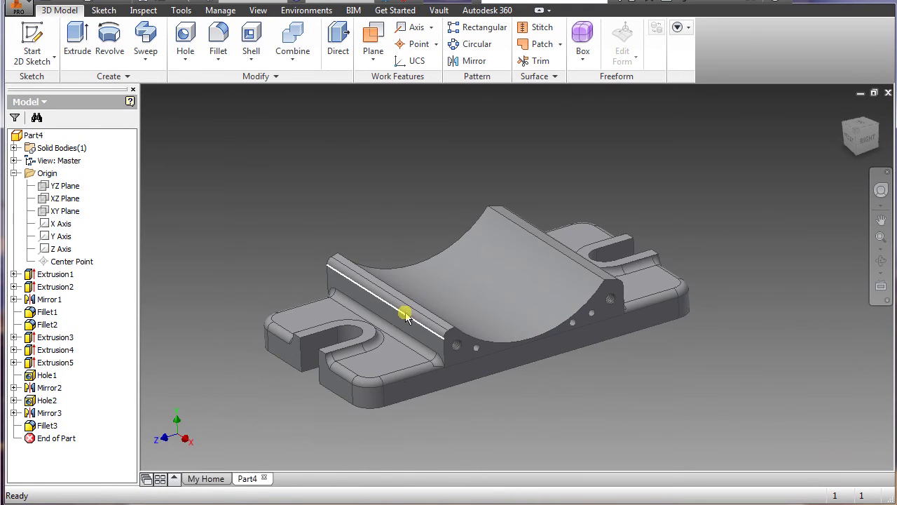
scroll(396, 290, up, 1)
shift+middle_drag(392, 267, 369, 256)
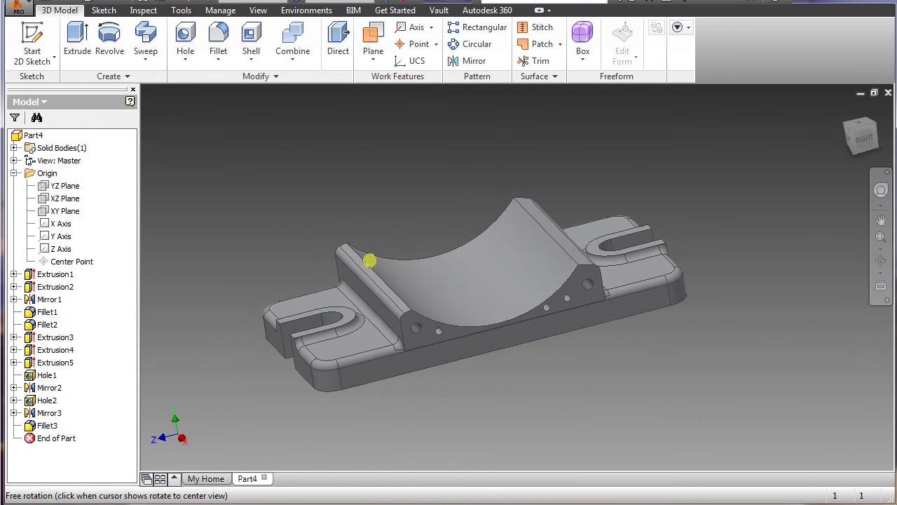
- Switch the View tab's visual style to Realistic and check the Shadows dropdown
click(257, 11)
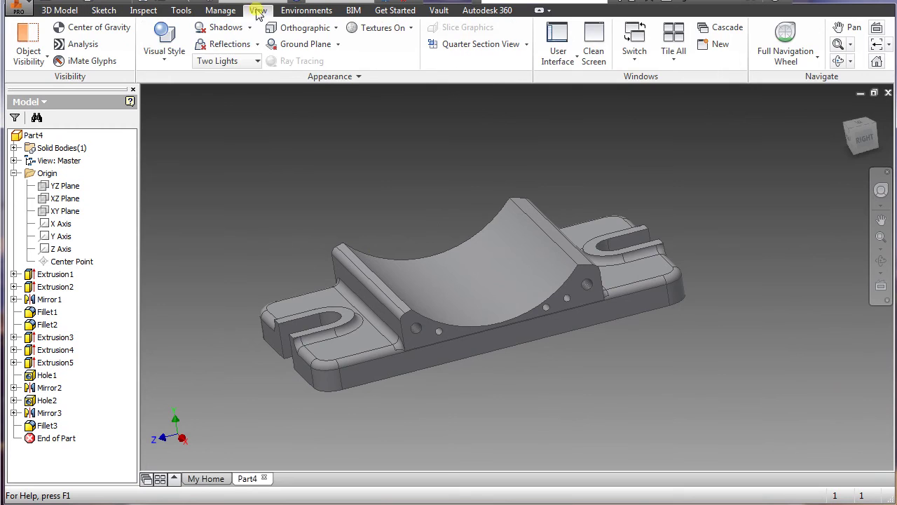
click(164, 38)
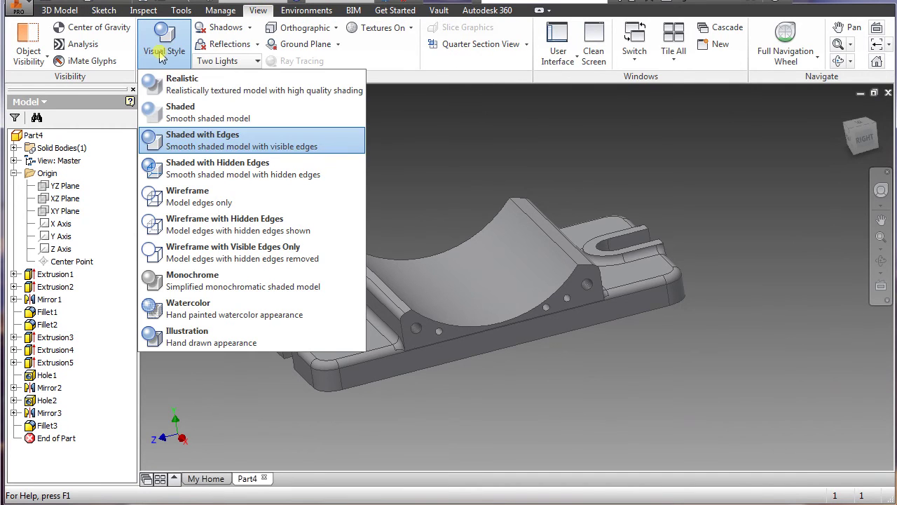
click(178, 88)
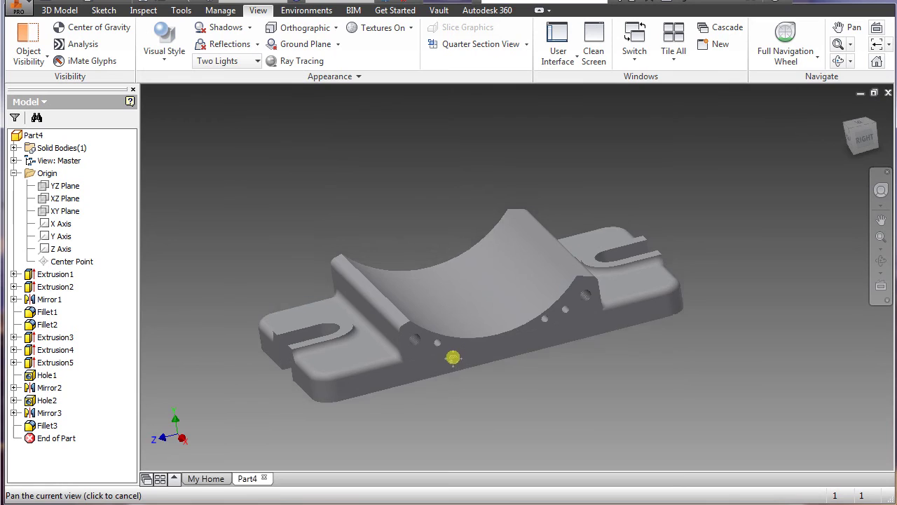
middle_drag(452, 356, 478, 372)
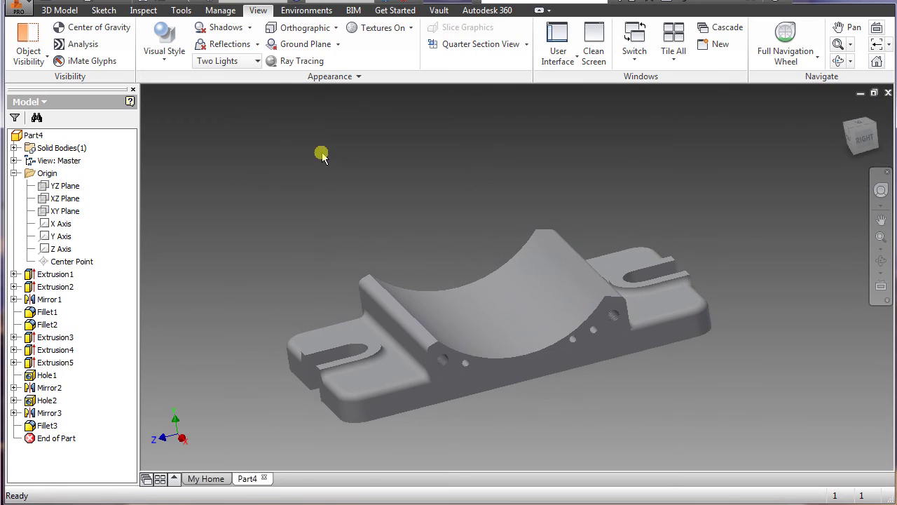
click(250, 28)
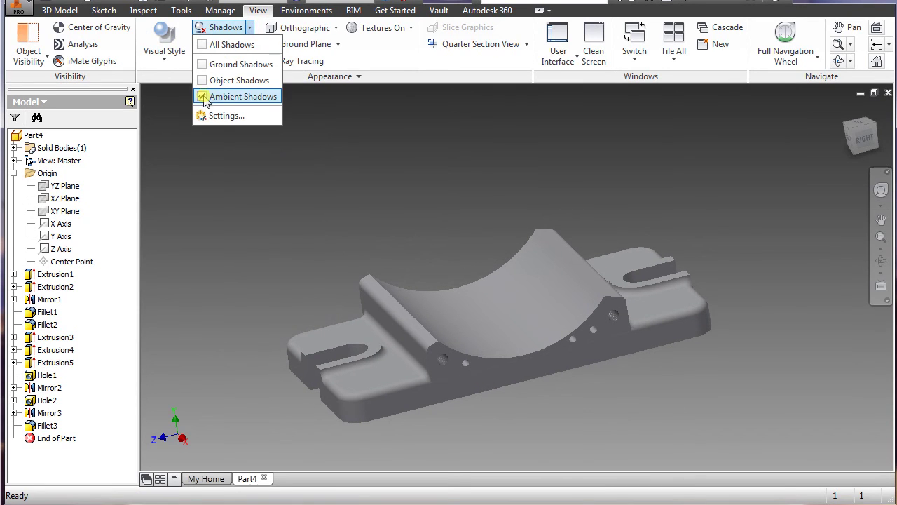
click(266, 197)
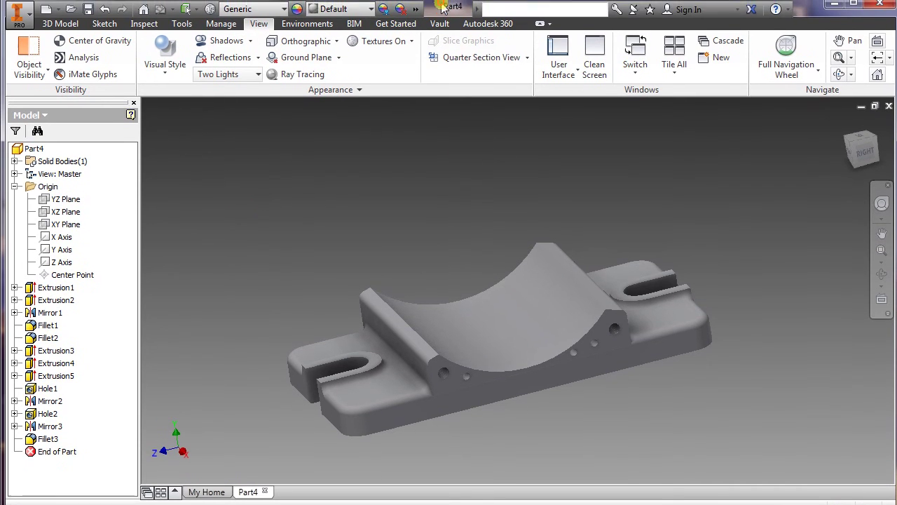
- Apply the Sky Blue Dark appearance to the whole part
click(370, 14)
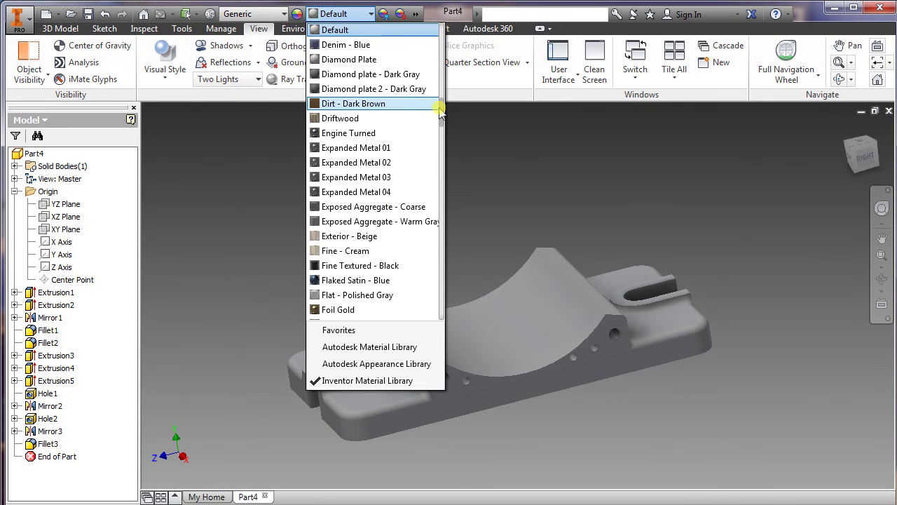
drag(442, 125, 439, 247)
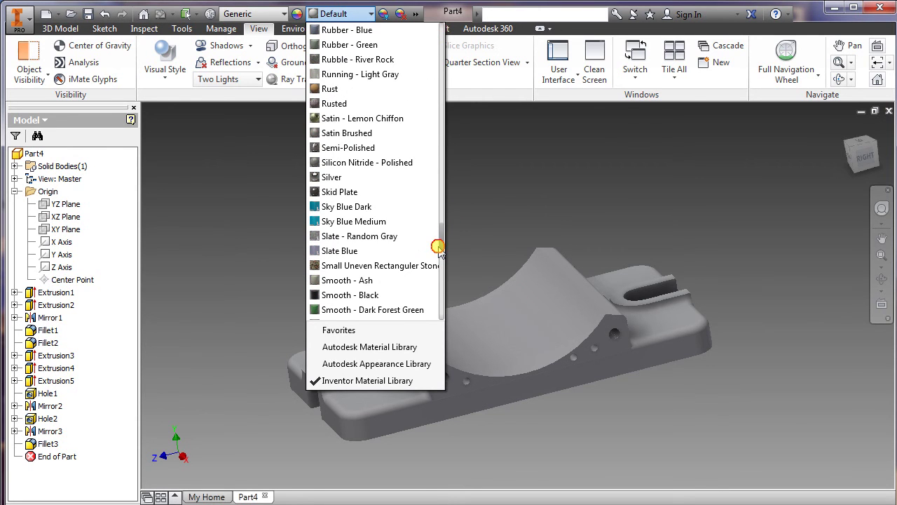
click(355, 206)
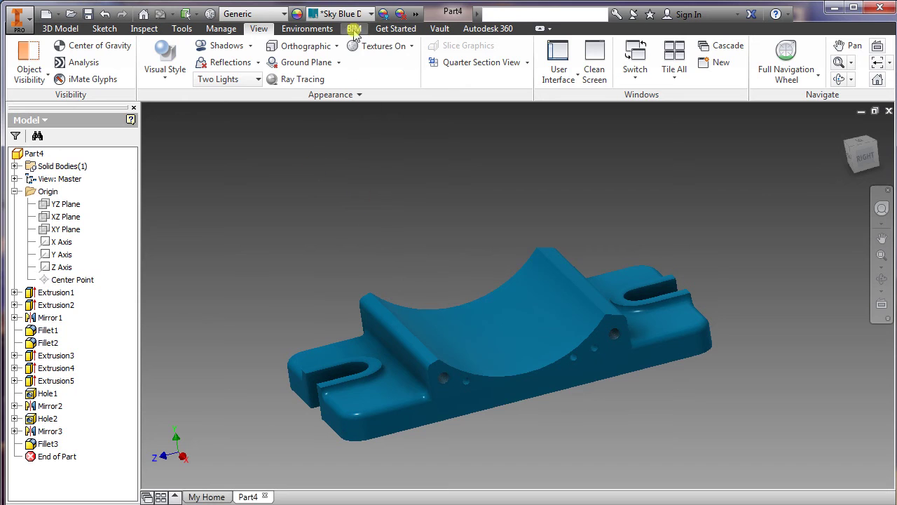
- Give the curved cradle face and holed end face the Steel - Polished appearance
click(479, 356)
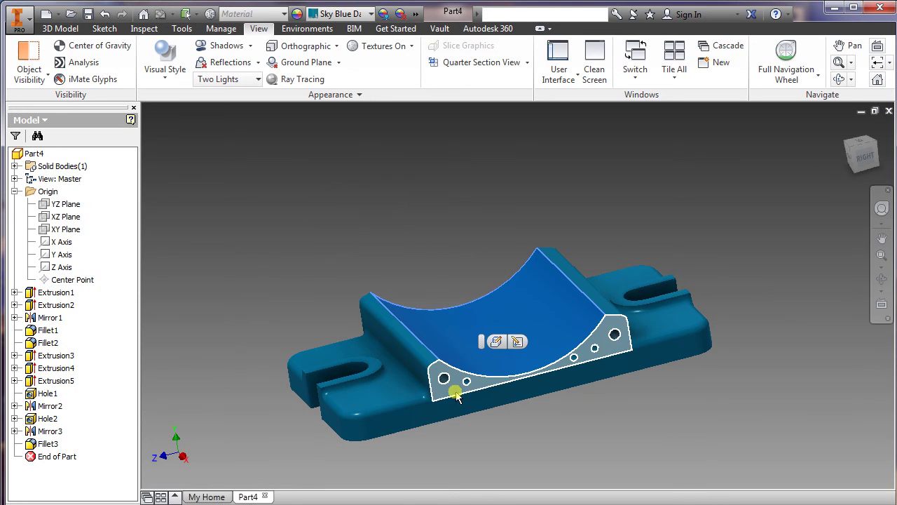
ctrl+click(455, 391)
shift+middle_drag(256, 346, 397, 355)
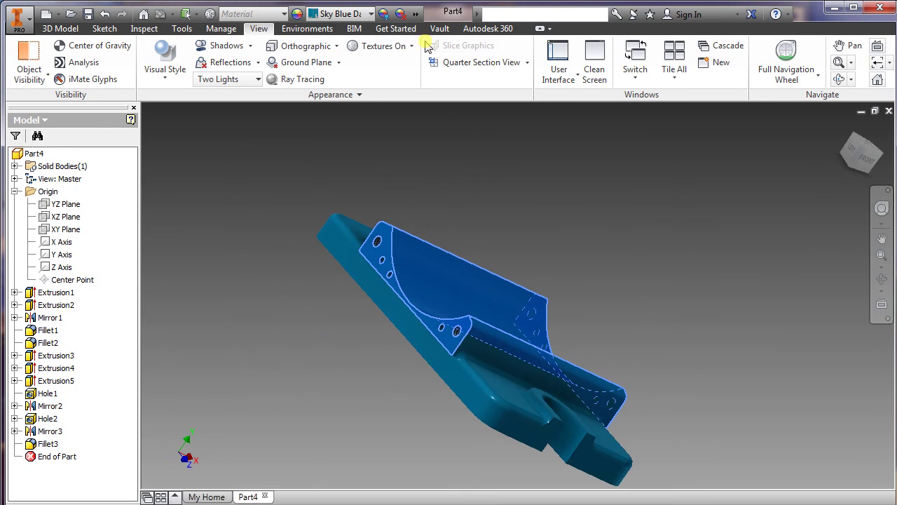
click(370, 14)
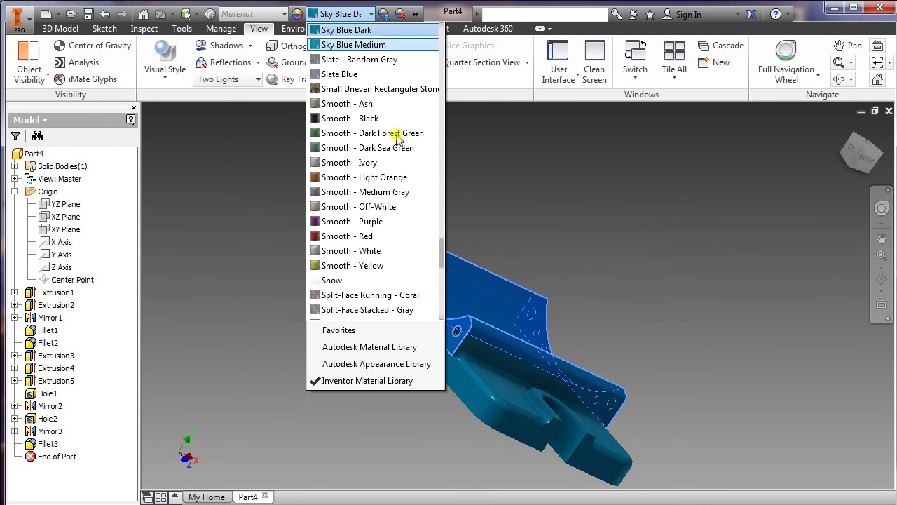
drag(441, 243, 442, 259)
click(354, 236)
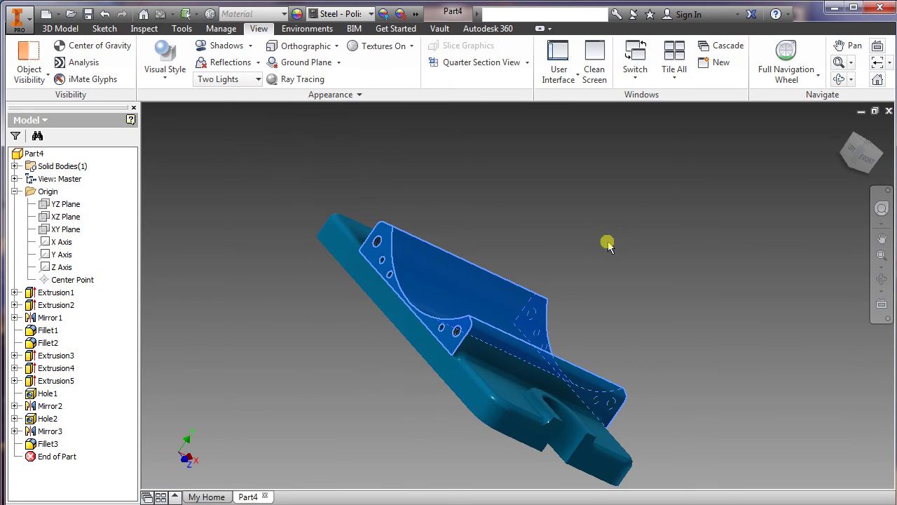
shift+middle_drag(659, 339, 540, 357)
scroll(544, 357, down, 2)
scroll(543, 364, up, 4)
scroll(540, 382, down, 2)
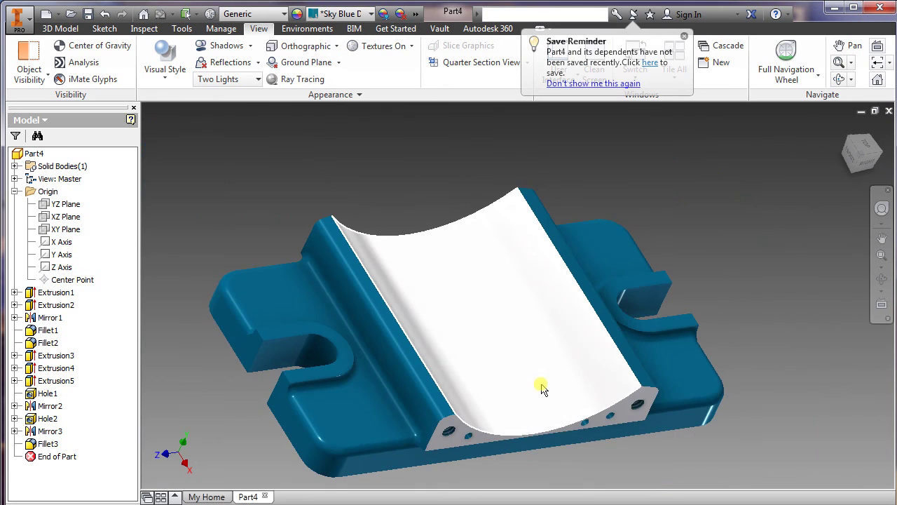
shift+middle_drag(572, 360, 505, 452)
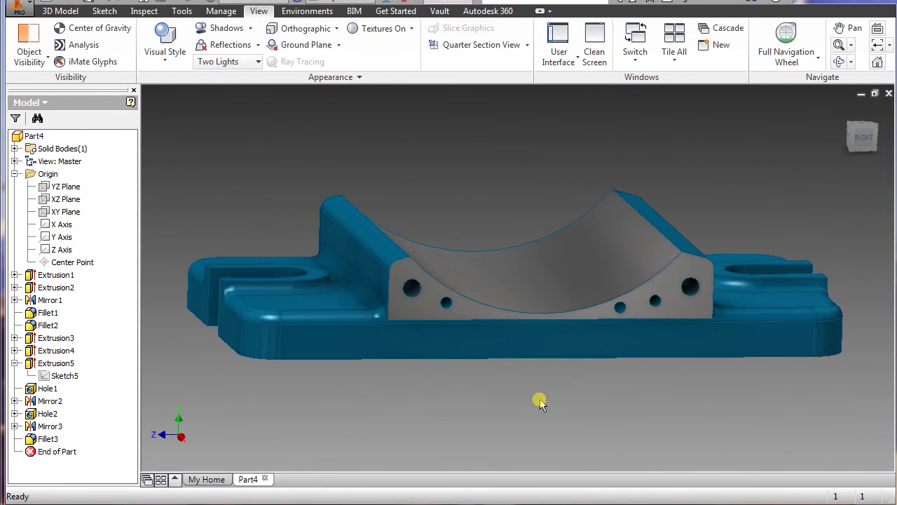
shift+middle_drag(539, 401, 516, 396)
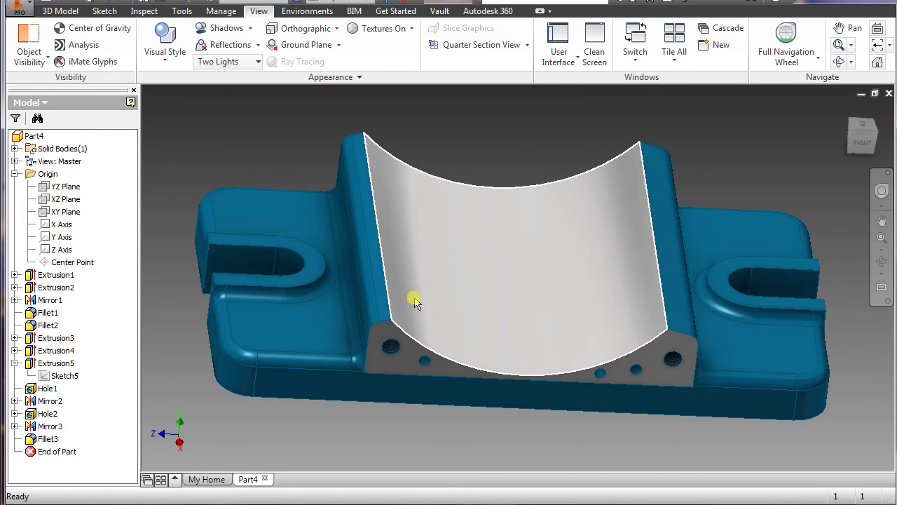
- Snap to the ViewCube's RIGHT view and bring up Extrusion5's right-click menu
shift+middle_drag(414, 302, 533, 365)
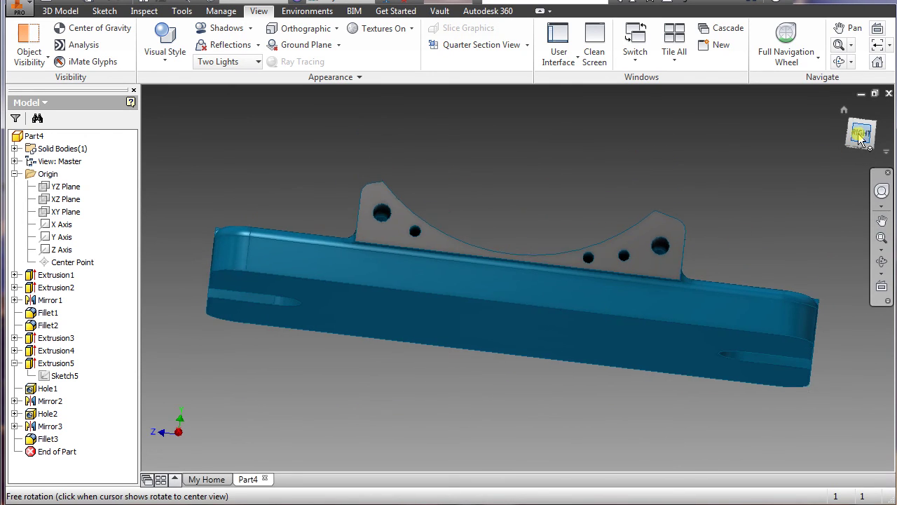
click(861, 134)
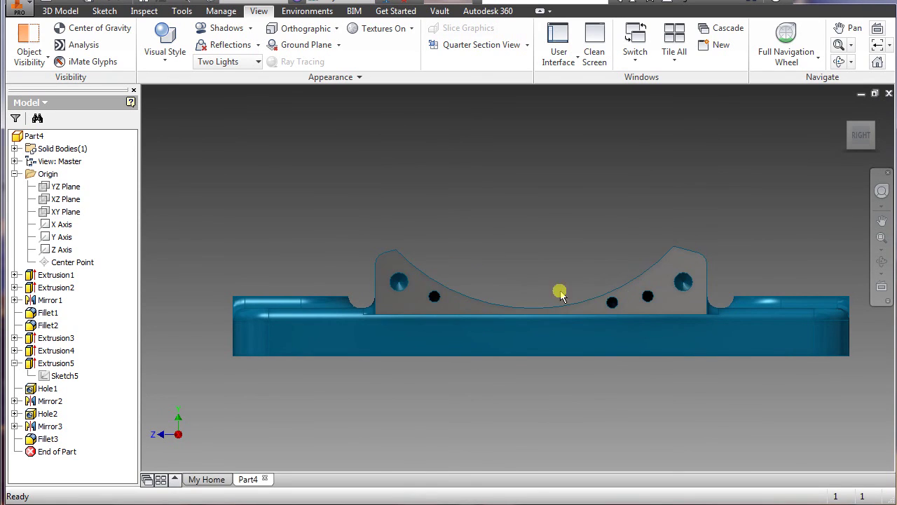
click(44, 370)
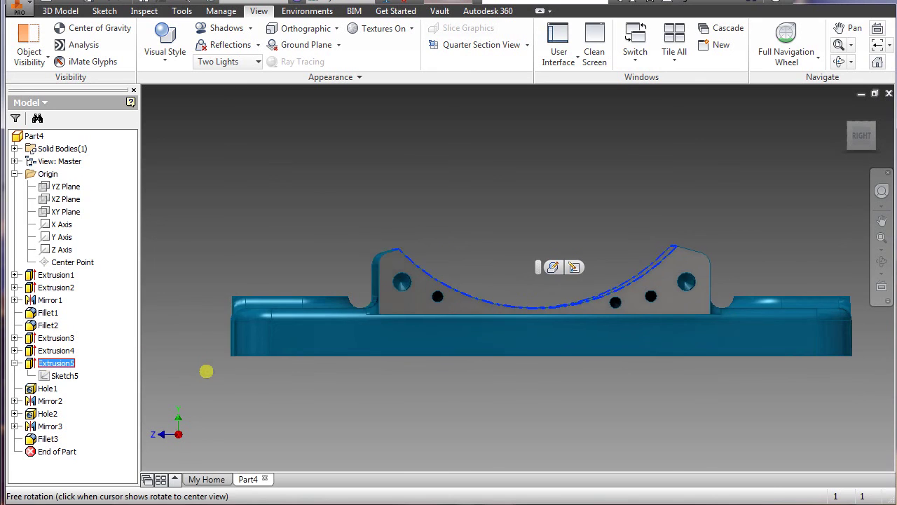
shift+middle_drag(206, 371, 46, 370)
right_click(47, 368)
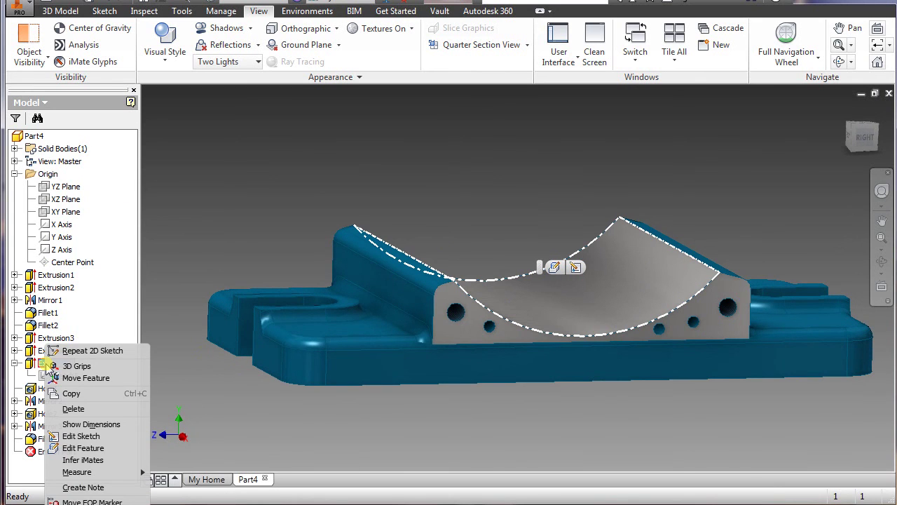
- Edit Extrusion5's sketch and dimension the circle centre 0 horizontally from the origin
click(72, 436)
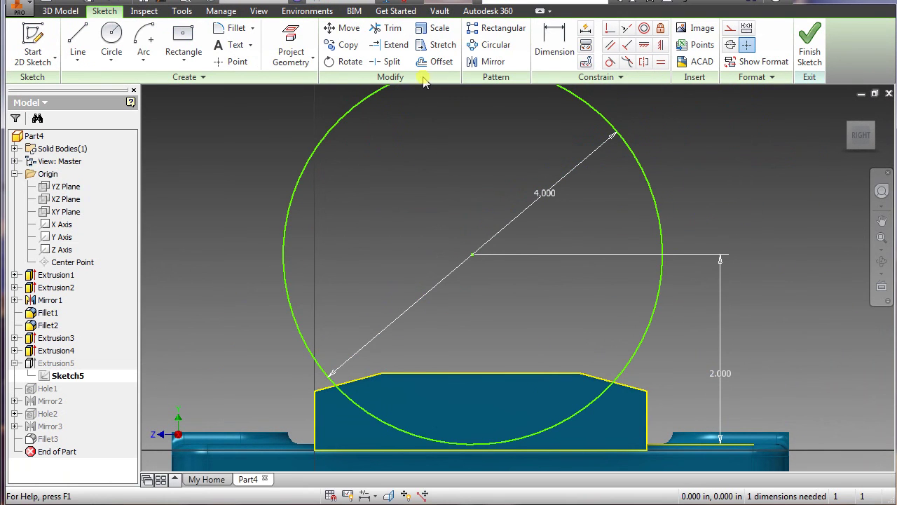
click(554, 43)
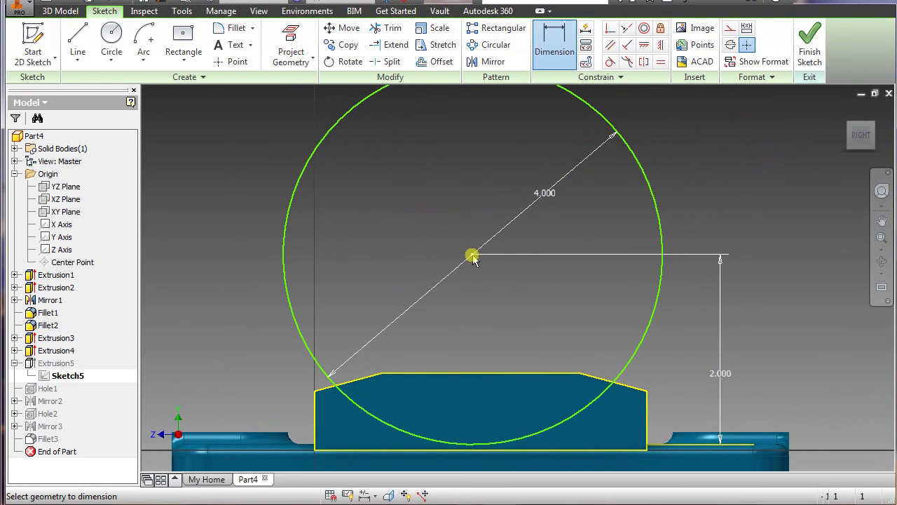
scroll(474, 316, up, 3)
scroll(475, 316, down, 5)
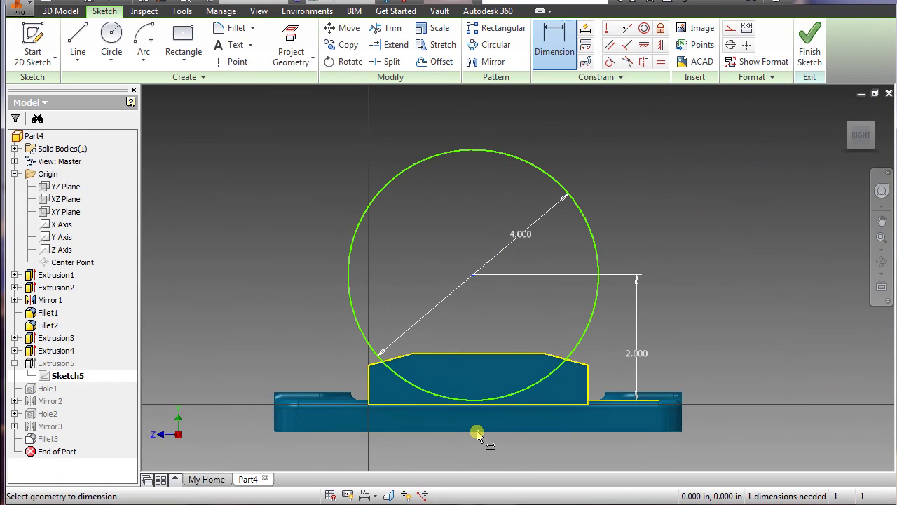
click(477, 433)
click(474, 275)
scroll(473, 234, down, 3)
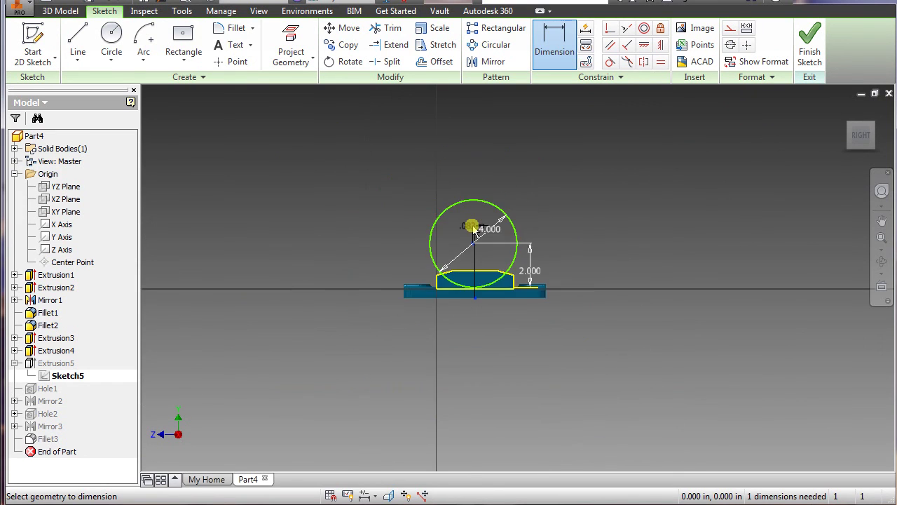
scroll(474, 229, up, 4)
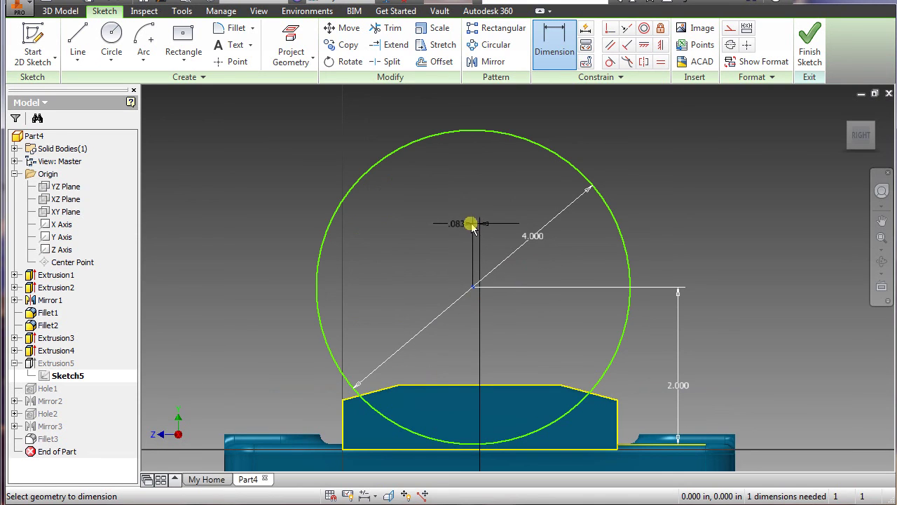
click(433, 226)
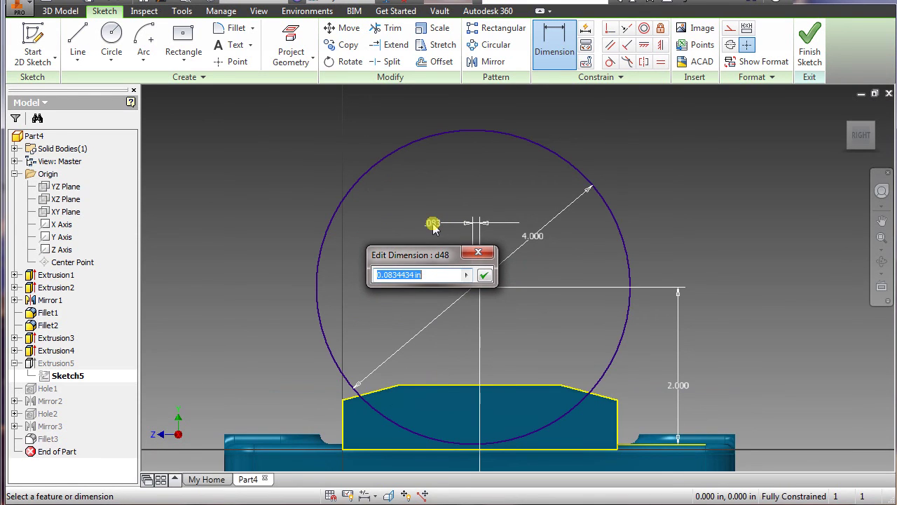
key(Return)
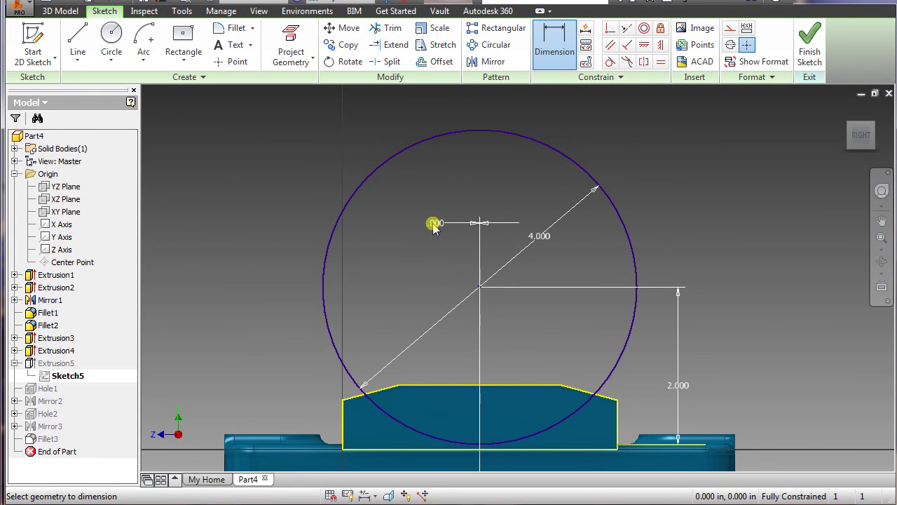
- Finish the sketch and return to the home isometric view
scroll(523, 456, up, 3)
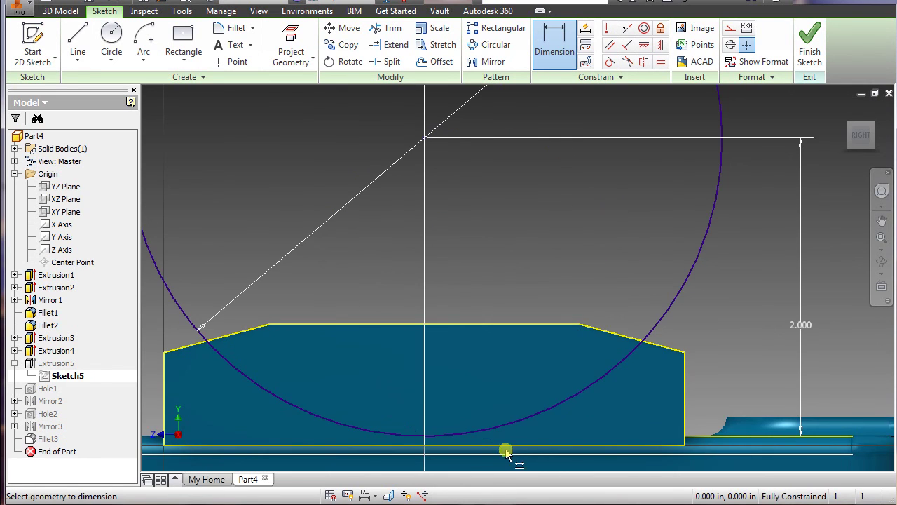
scroll(503, 453, down, 2)
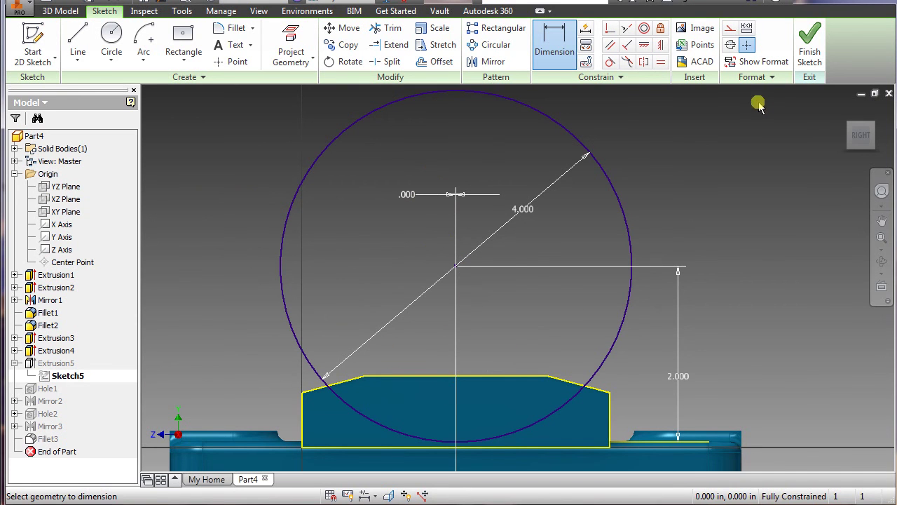
click(810, 36)
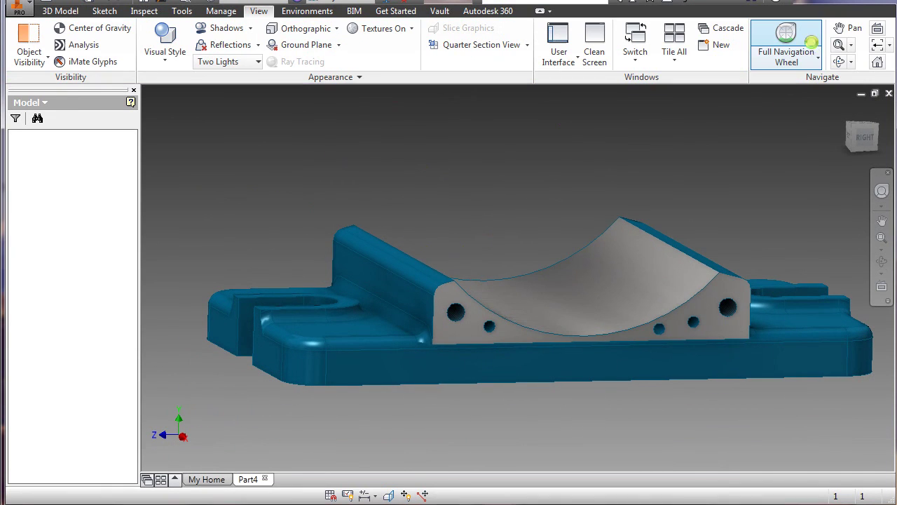
drag(595, 367, 562, 383)
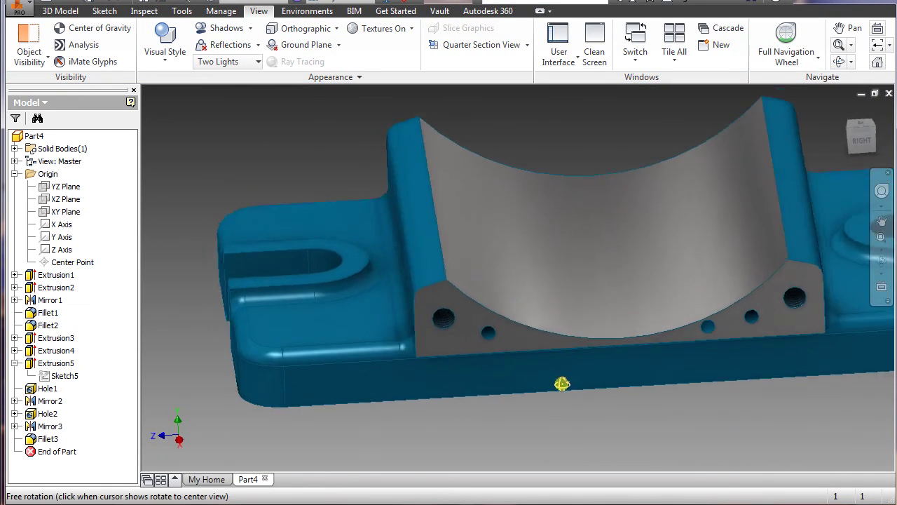
key(F6)
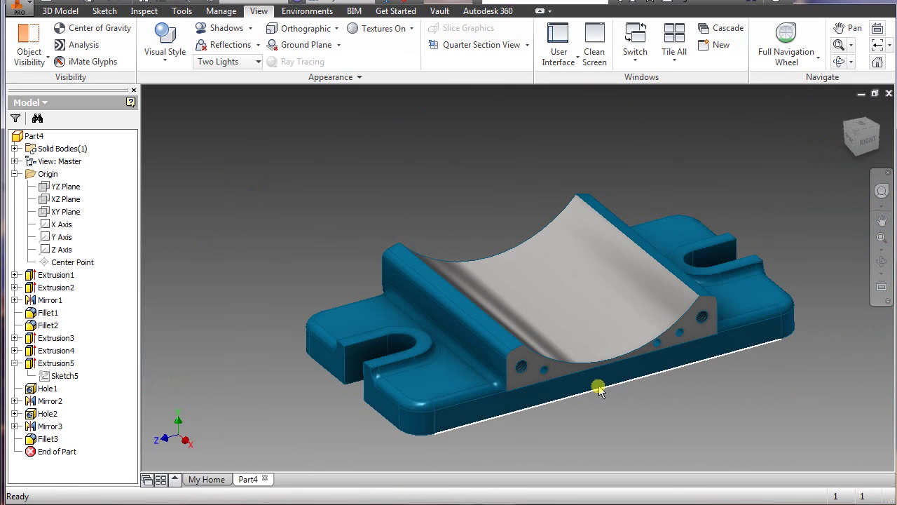